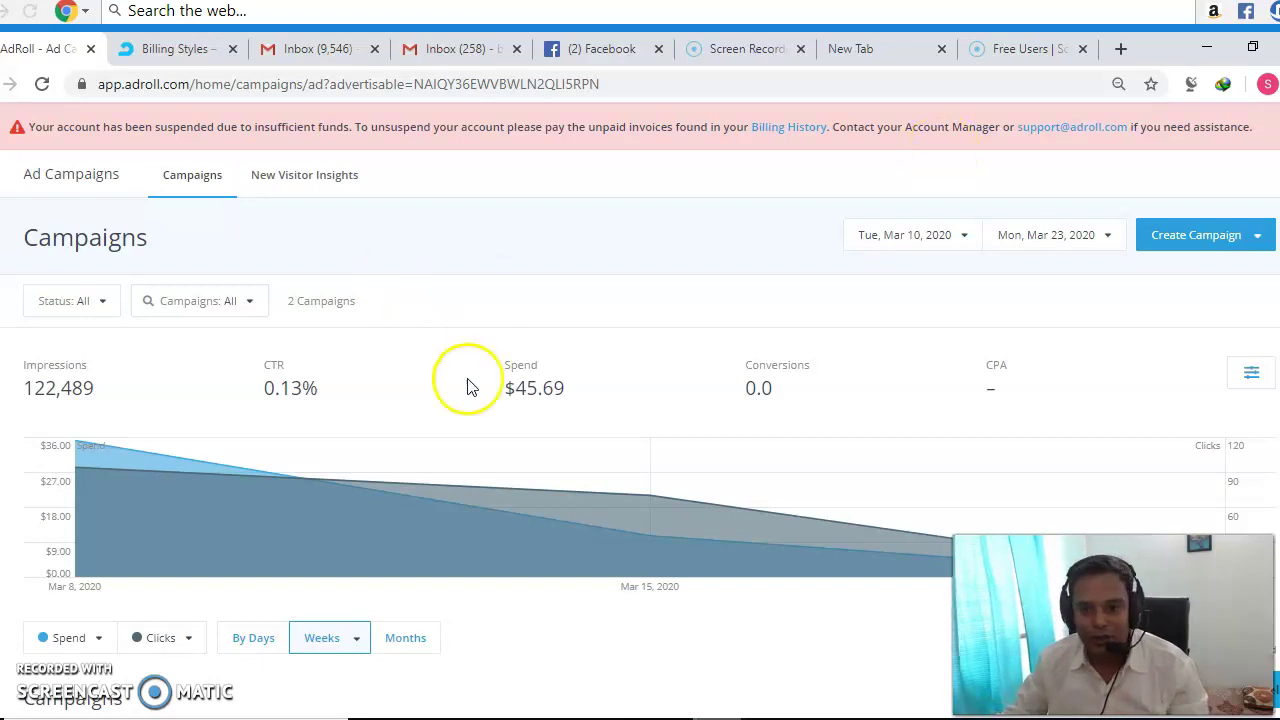
Examine the campaign statistics and the campaign list on the Ad Campaigns page.
scroll(677, 385, "down", 1)
scroll(677, 388, "up", 1)
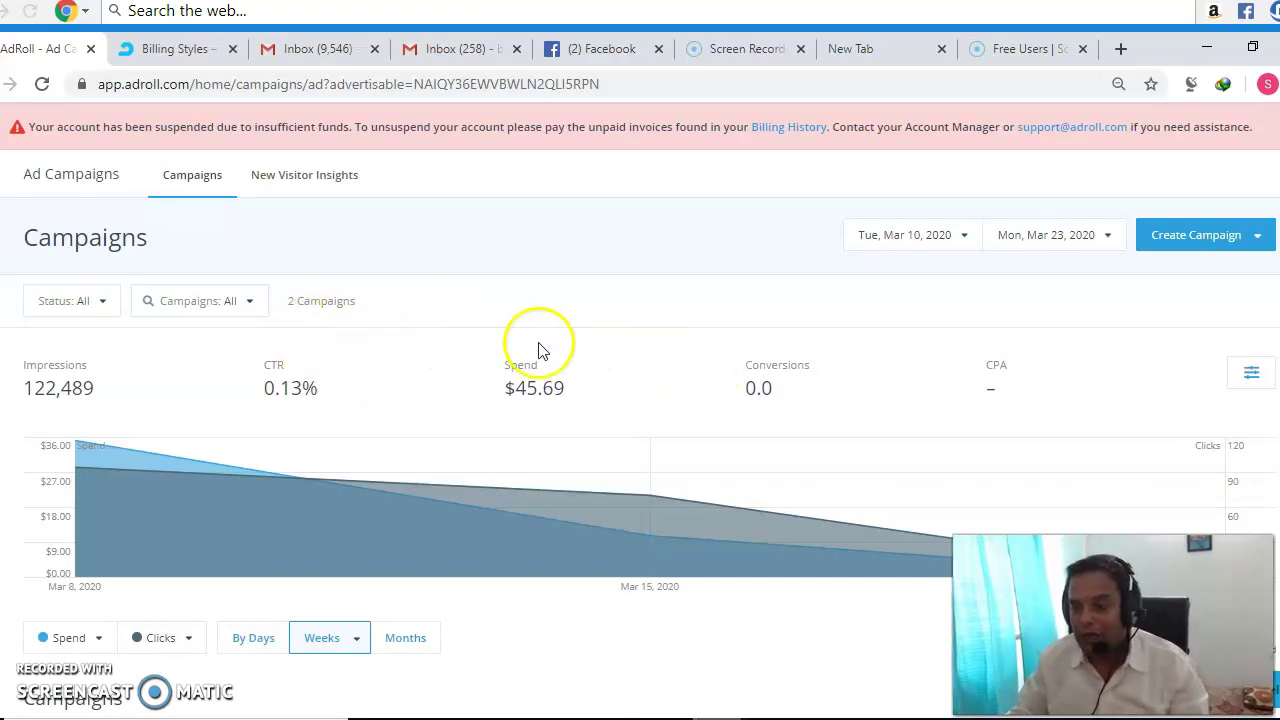
scroll(531, 363, "down", 3)
scroll(291, 466, "up", 3)
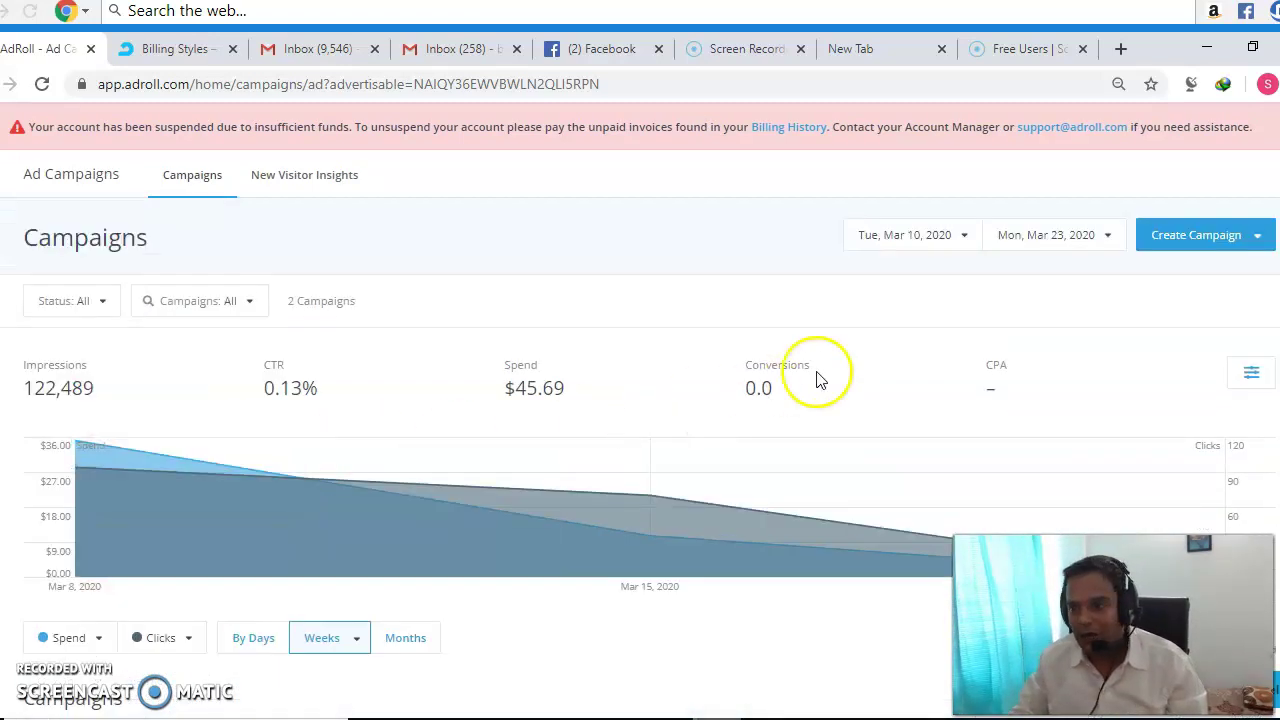
scroll(806, 346, "down", 1)
scroll(806, 346, "down", 3)
scroll(150, 520, "up", 1)
scroll(150, 520, "up", 3)
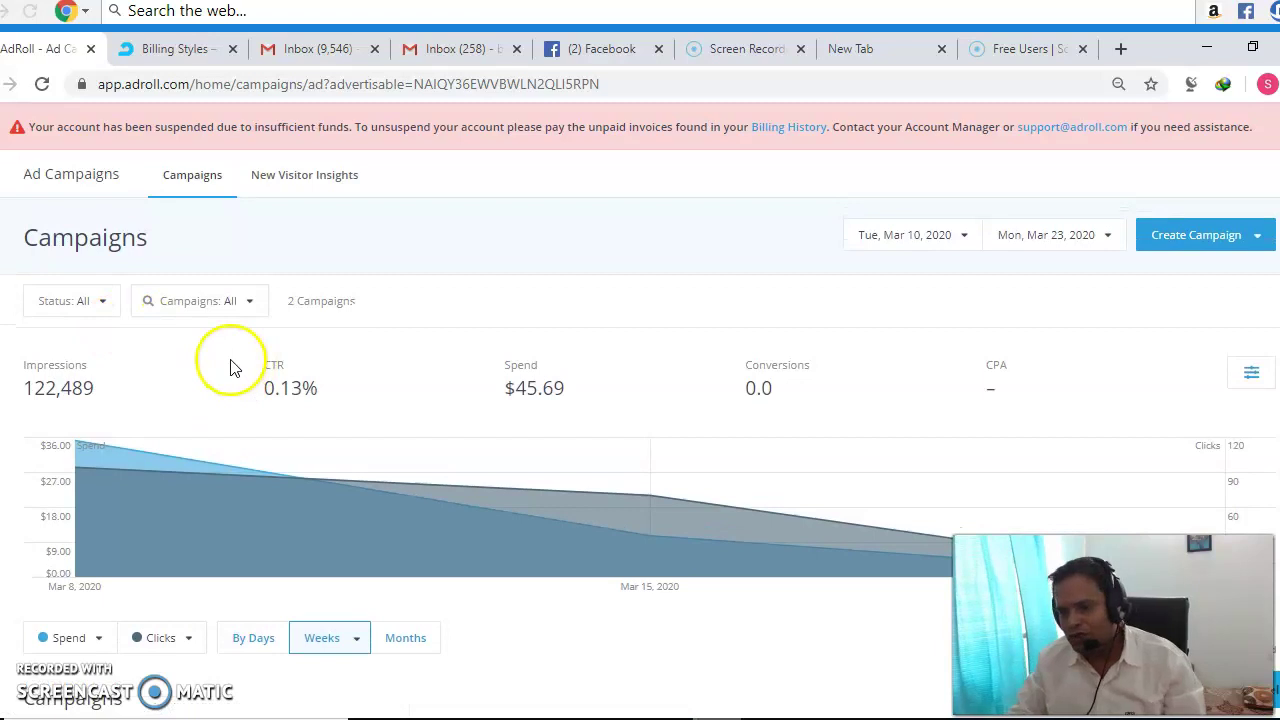
Search the web for "adroll" in a new browser tab and open the AdRoll site from the results.
left_click(1120, 52)
type("adroll")
key("Return")
left_click(147, 316)
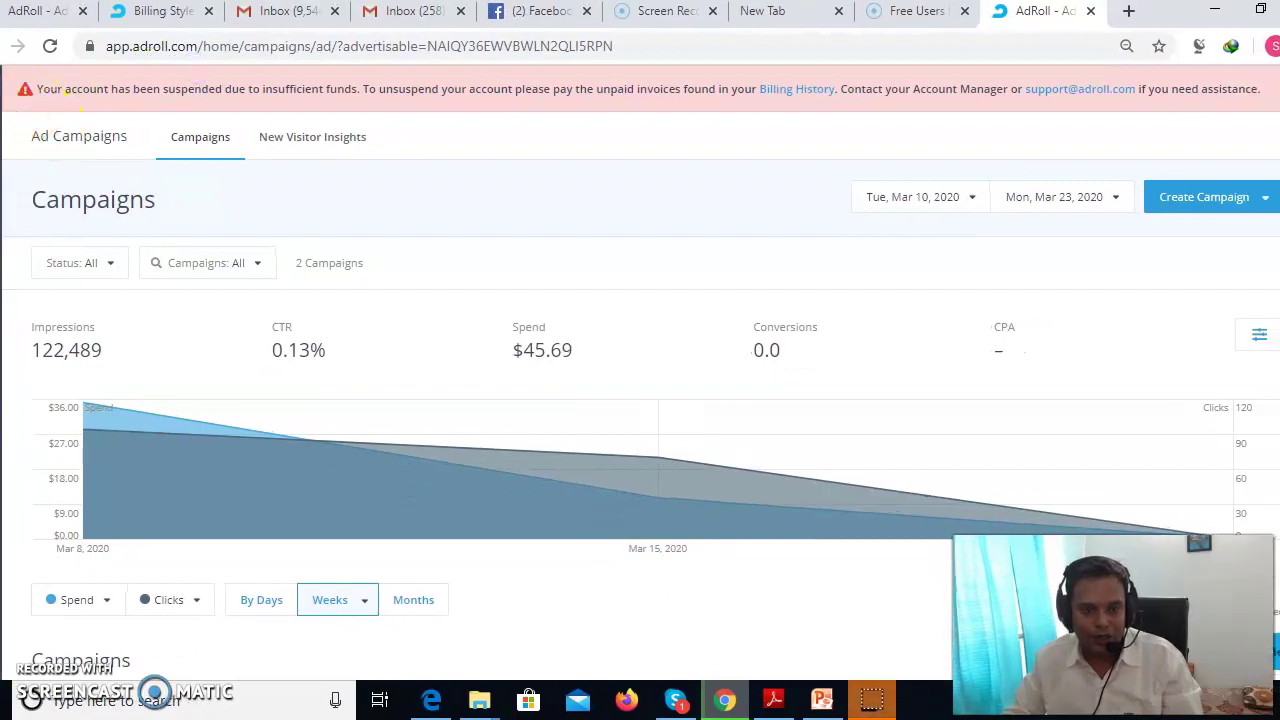
Open the account settings and look through the list of settings categories down to Exclusions.
mouse_move(12, 150)
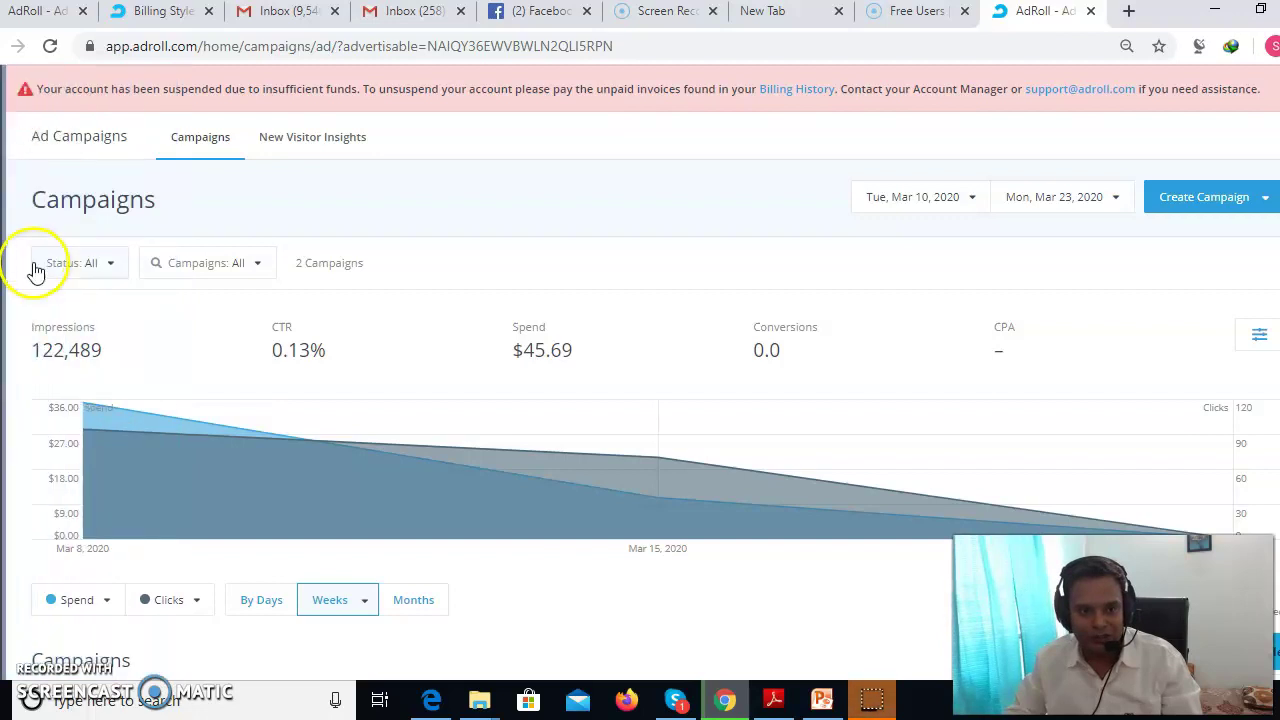
left_click(8, 612)
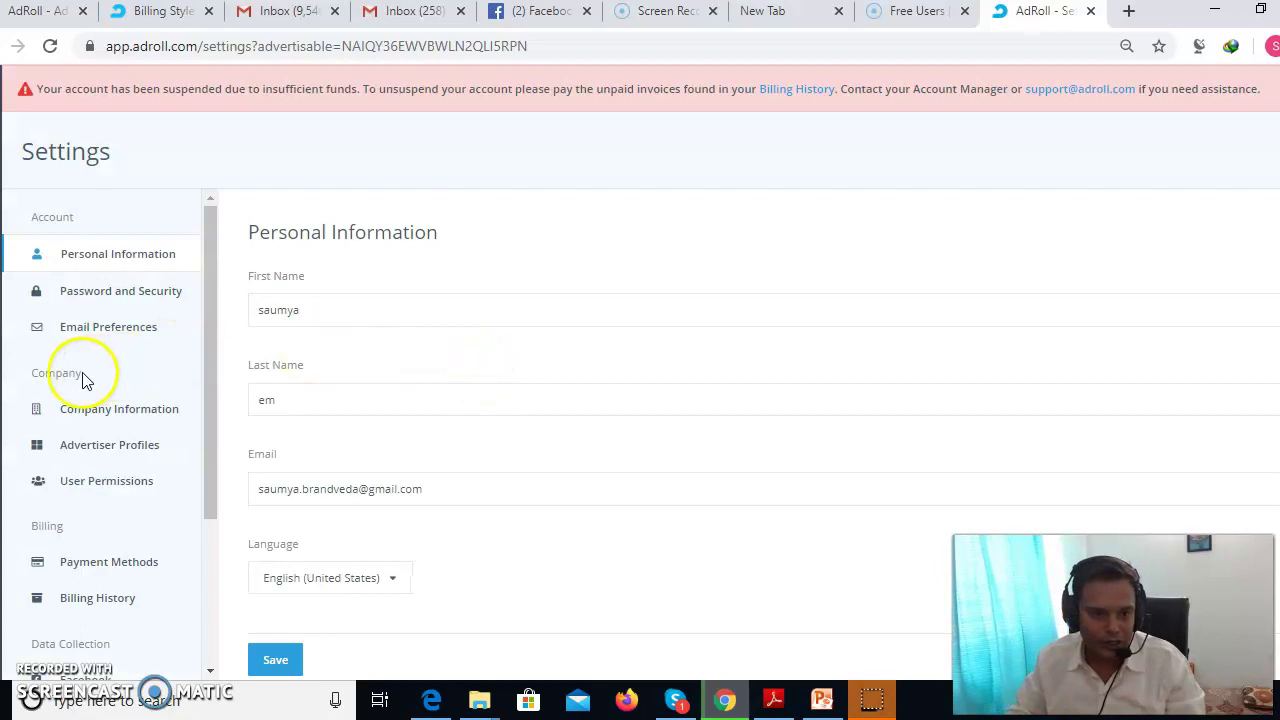
scroll(140, 500, "down", 2)
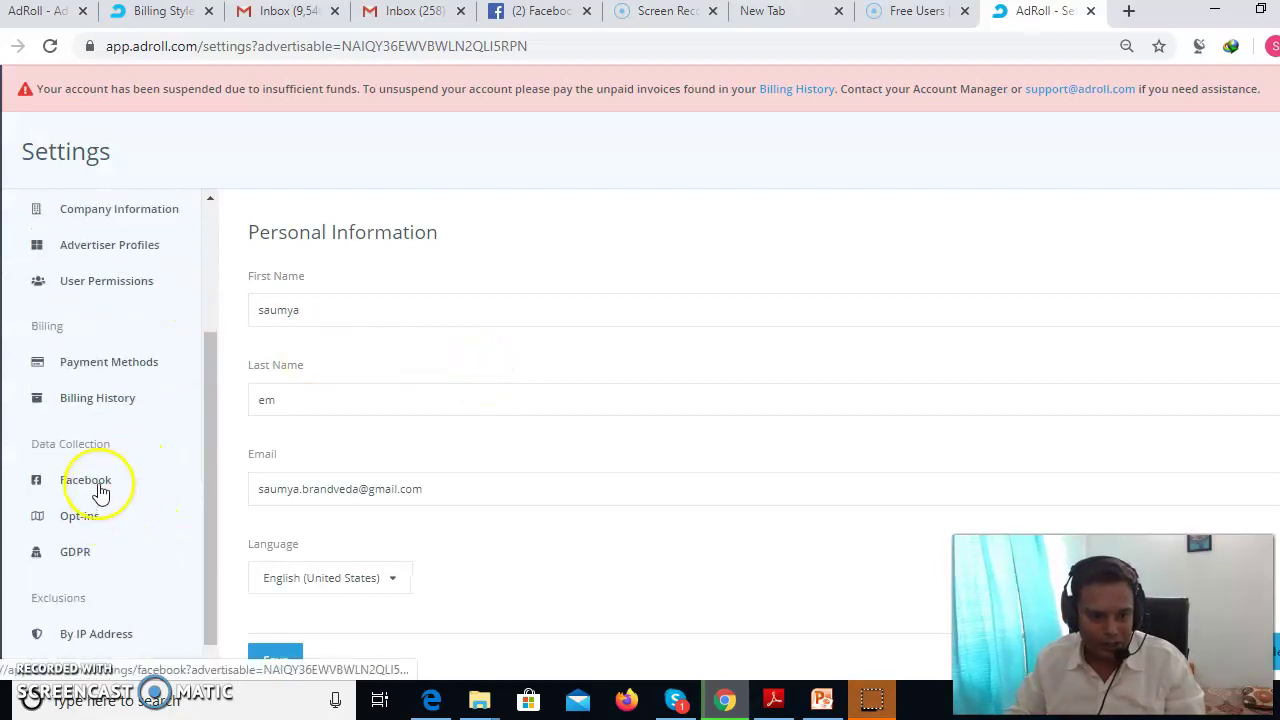
scroll(100, 590, "down", 1)
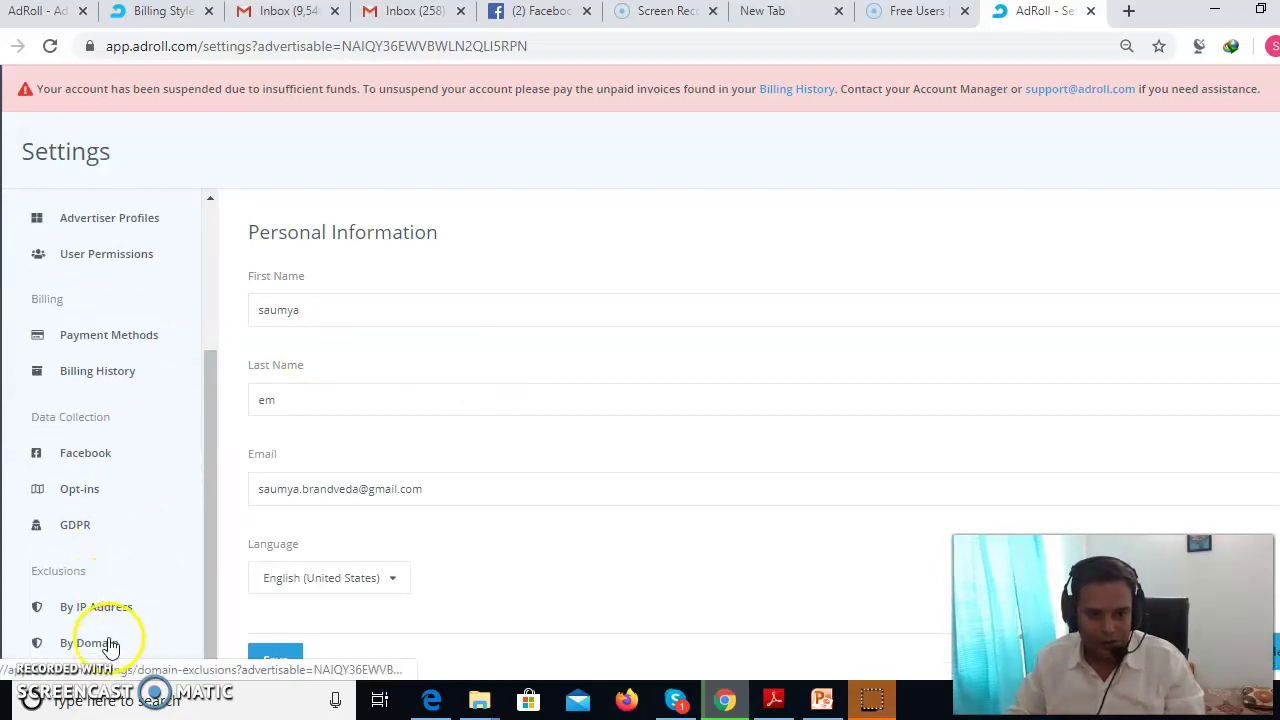
View the Brandveda entry's edit form in the Advertiser Profiles settings and close it without changes.
left_click(134, 218)
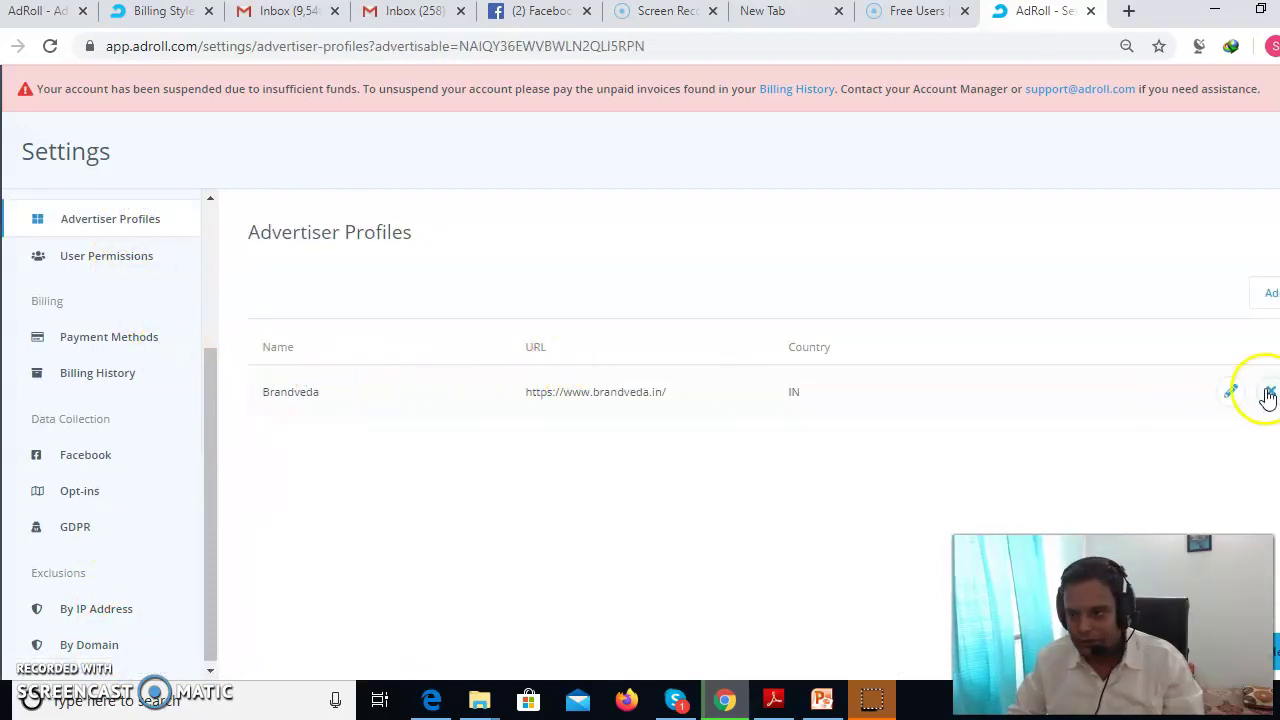
left_click(1226, 393)
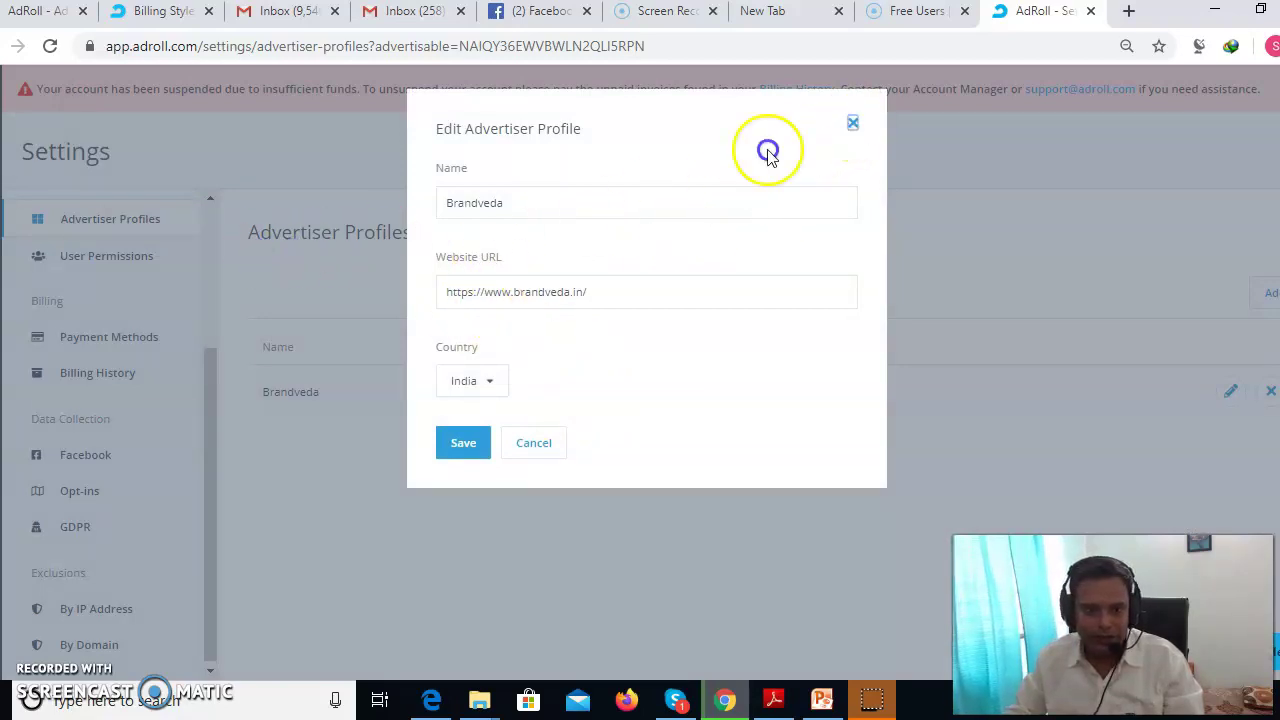
left_click(177, 451)
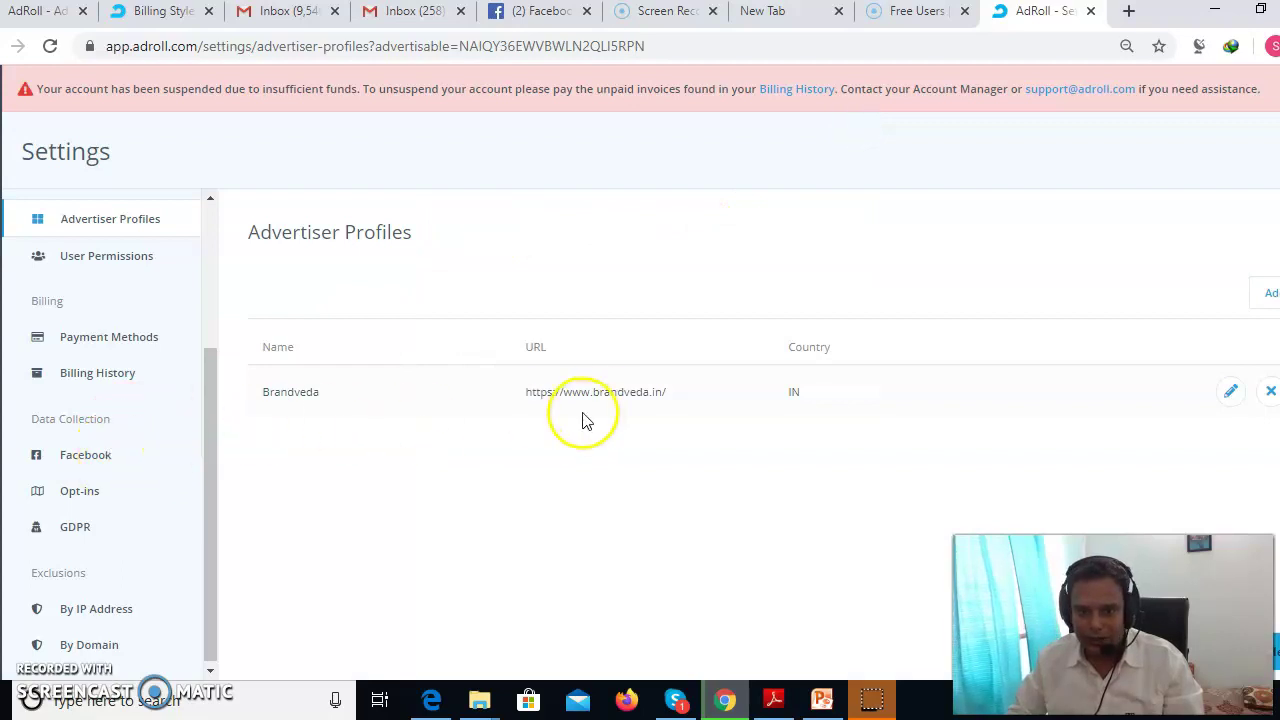
Go through the User Permissions, Payment Methods and Facebook settings pages.
left_click(95, 258)
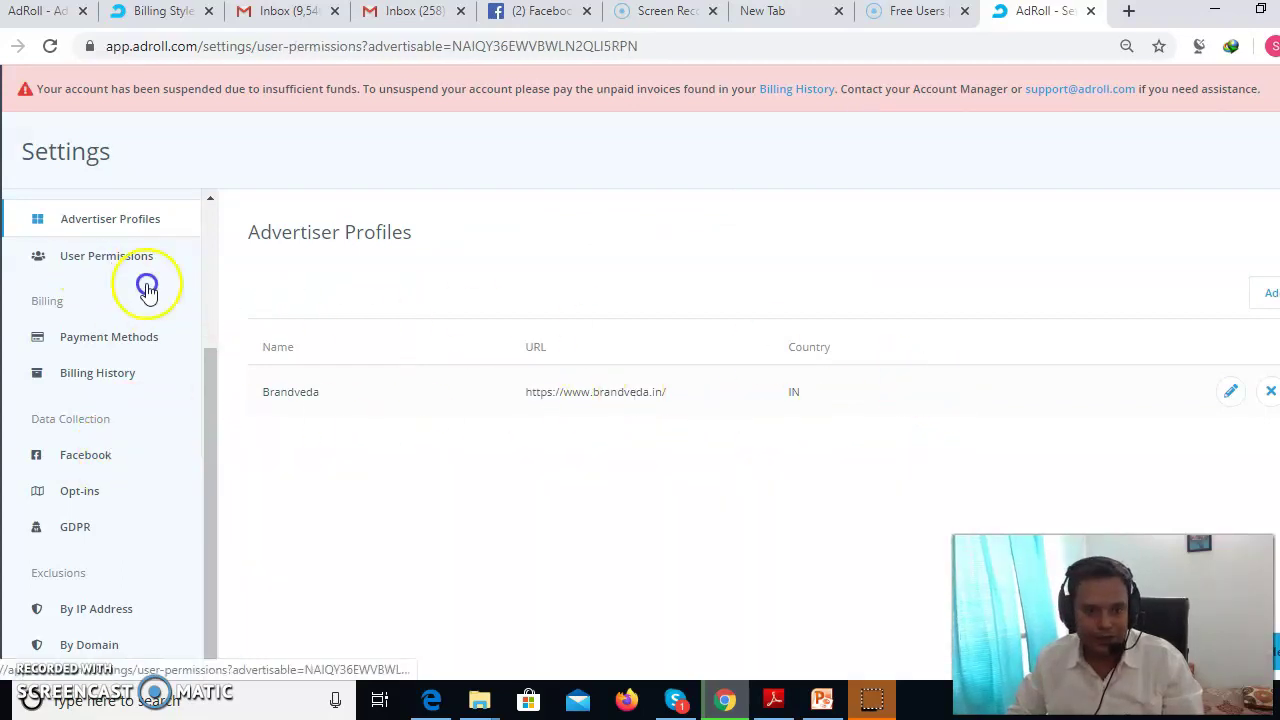
left_click(72, 340)
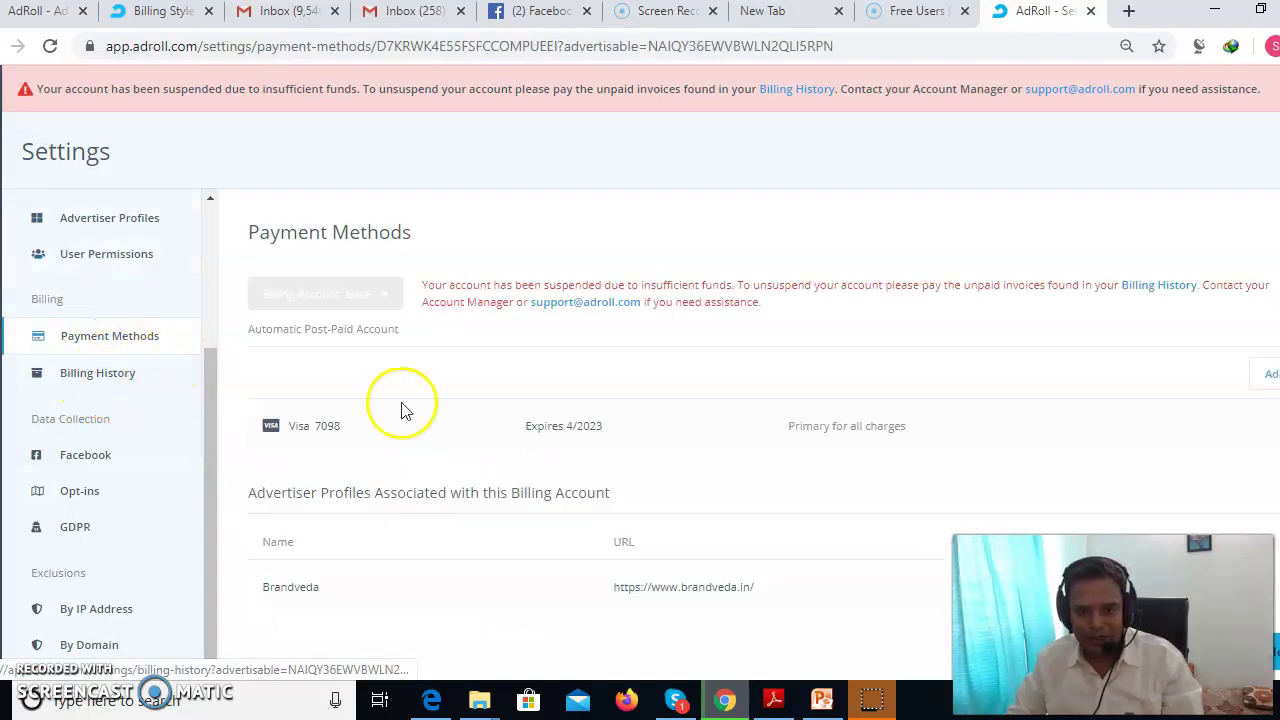
left_click(88, 462)
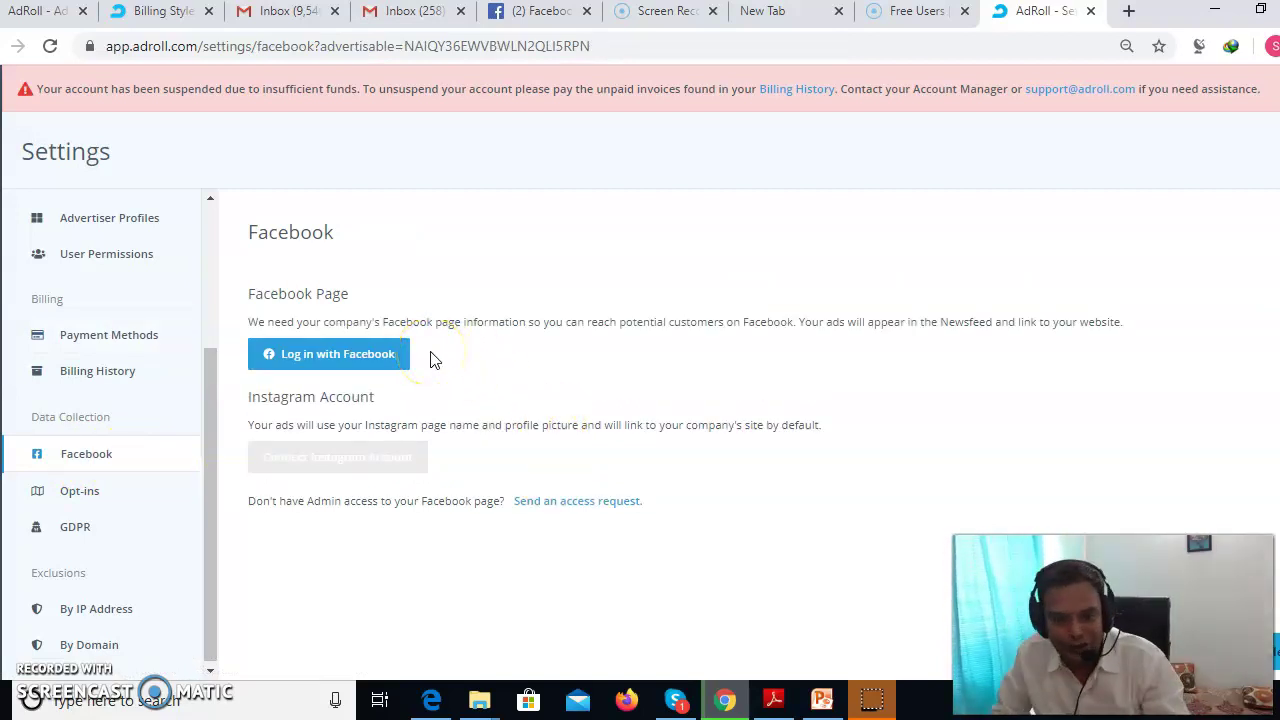
Review the Opt-ins page and the GDPR consent options in the data collection settings.
left_click(92, 490)
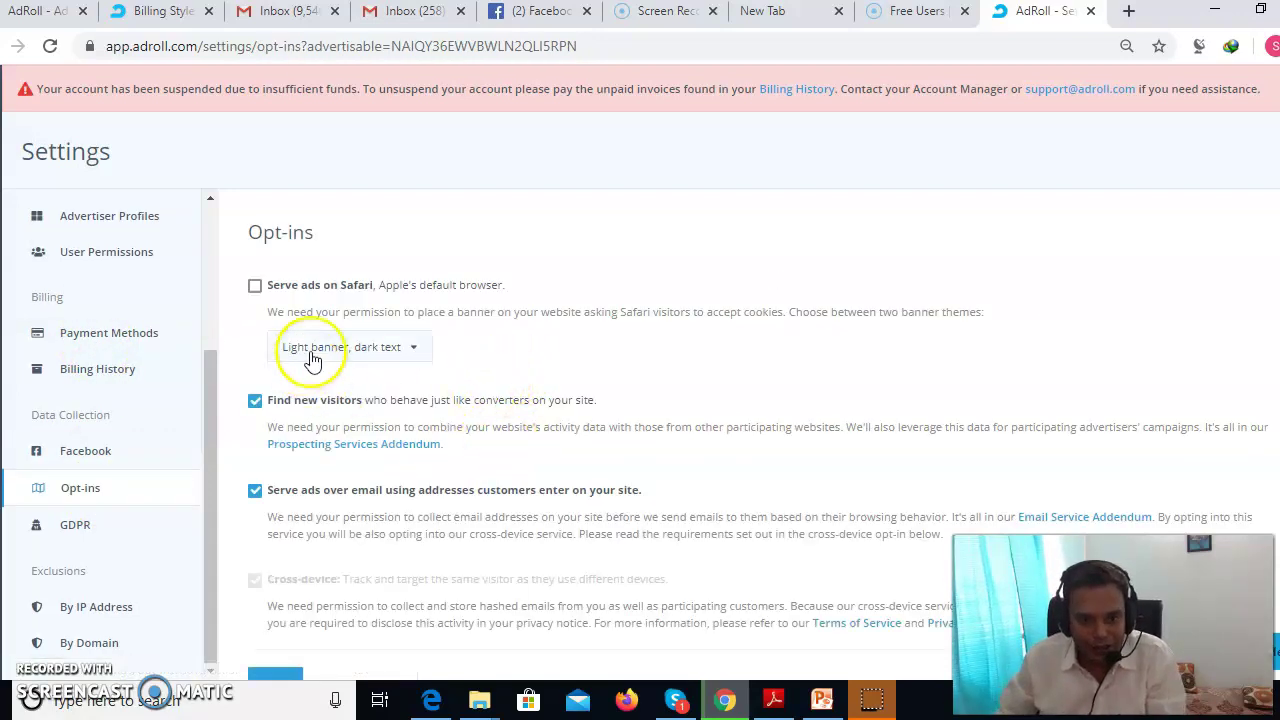
scroll(335, 360, "down", 1)
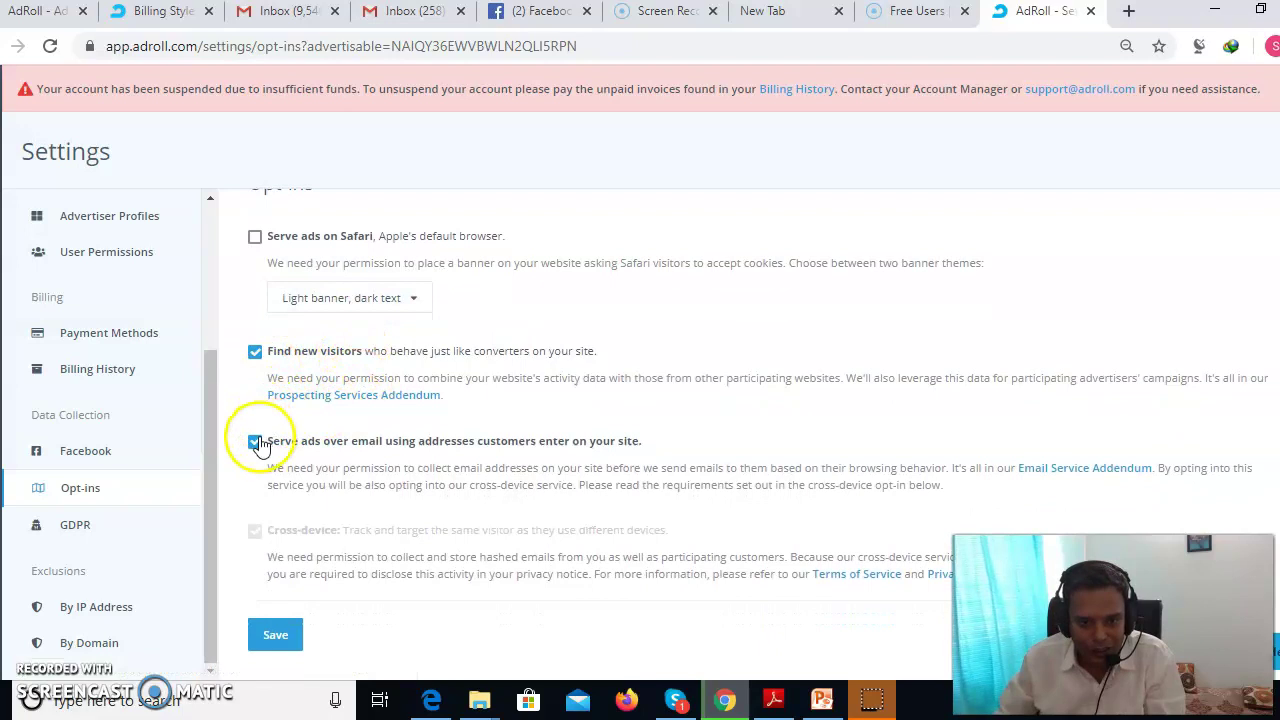
left_click(76, 523)
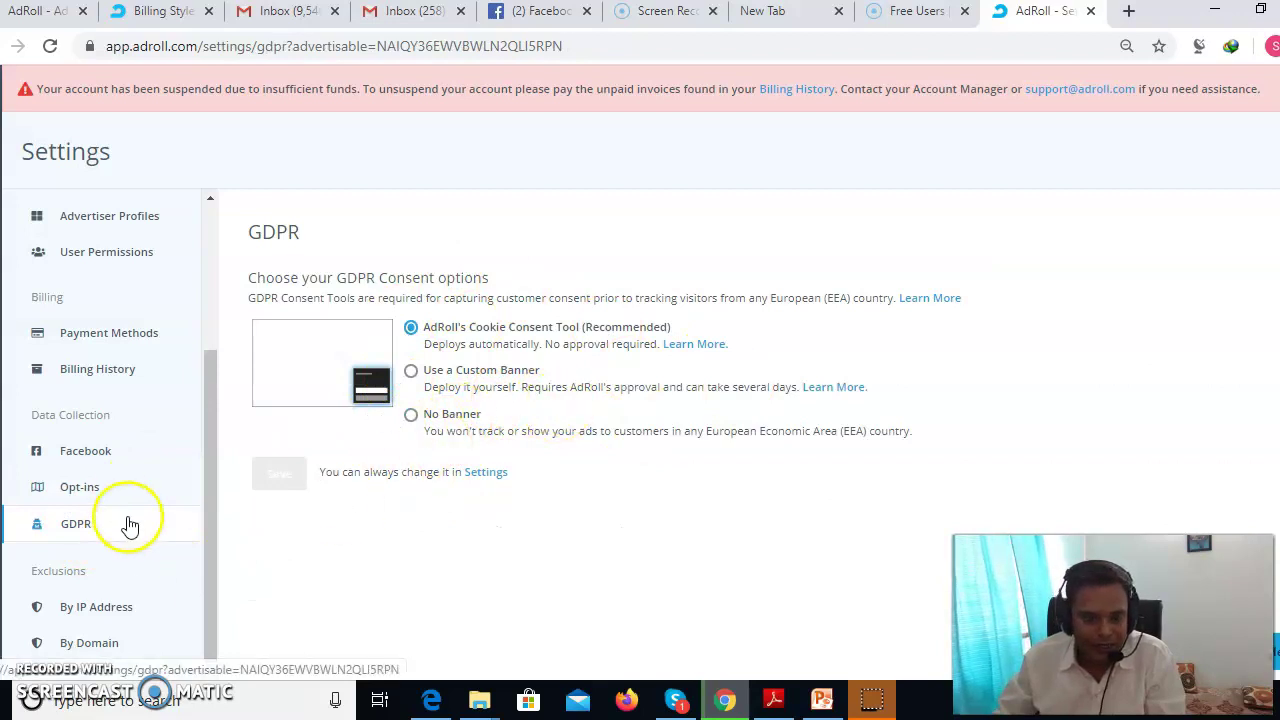
Review the exclusion settings by IP address and by domain, and look back over the settings categories.
left_click(95, 606)
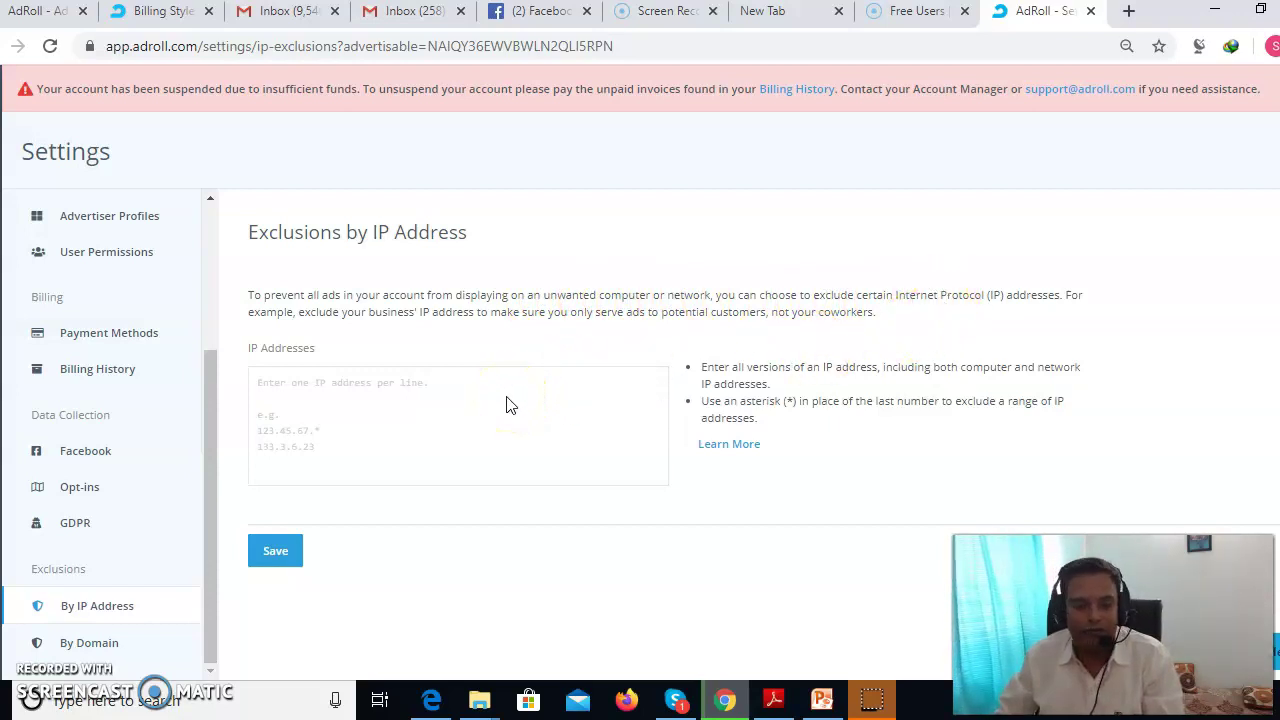
left_click(65, 642)
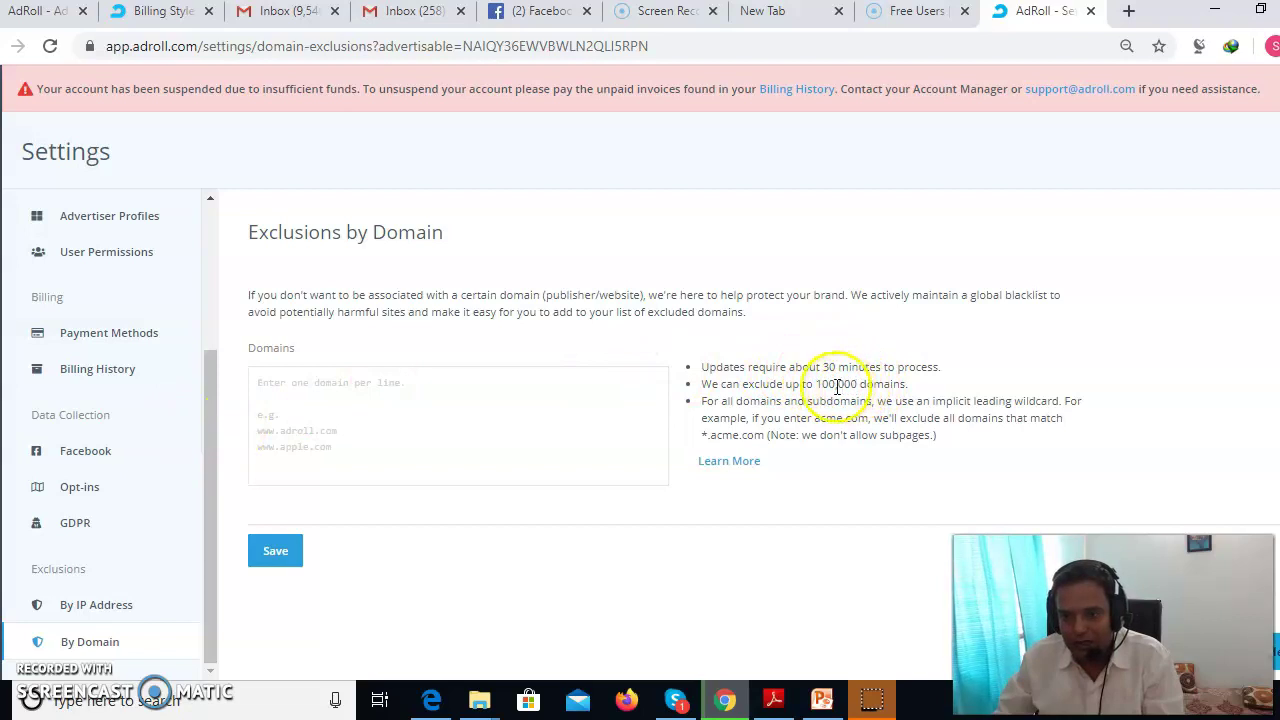
scroll(57, 414, "up", 3)
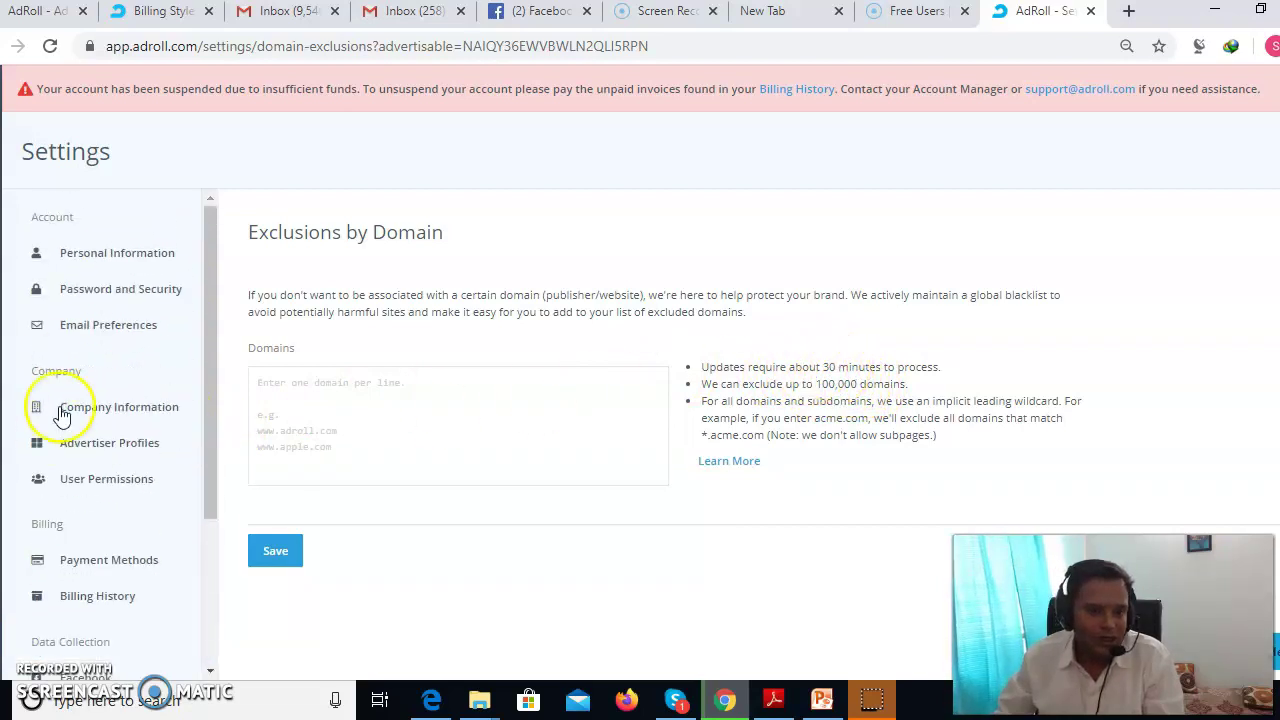
scroll(58, 287, "down", 3)
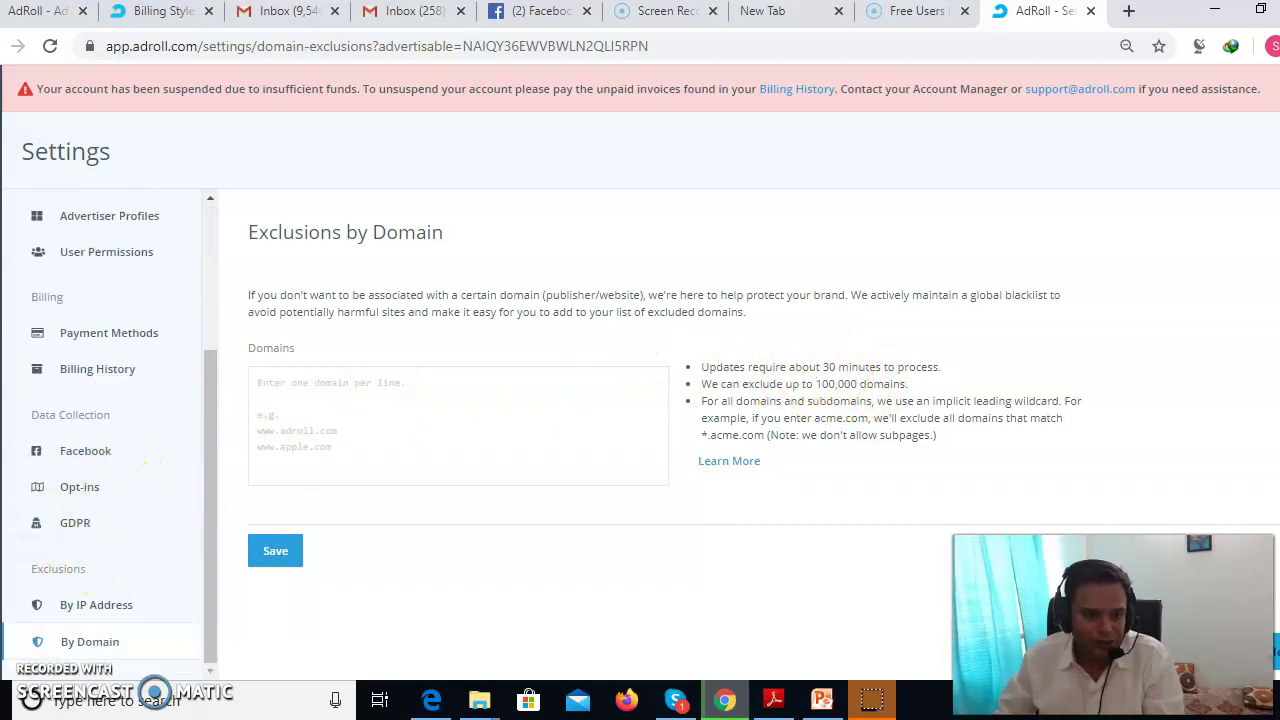
Check the help options, read through the notifications, and view the account options.
left_click(33, 576)
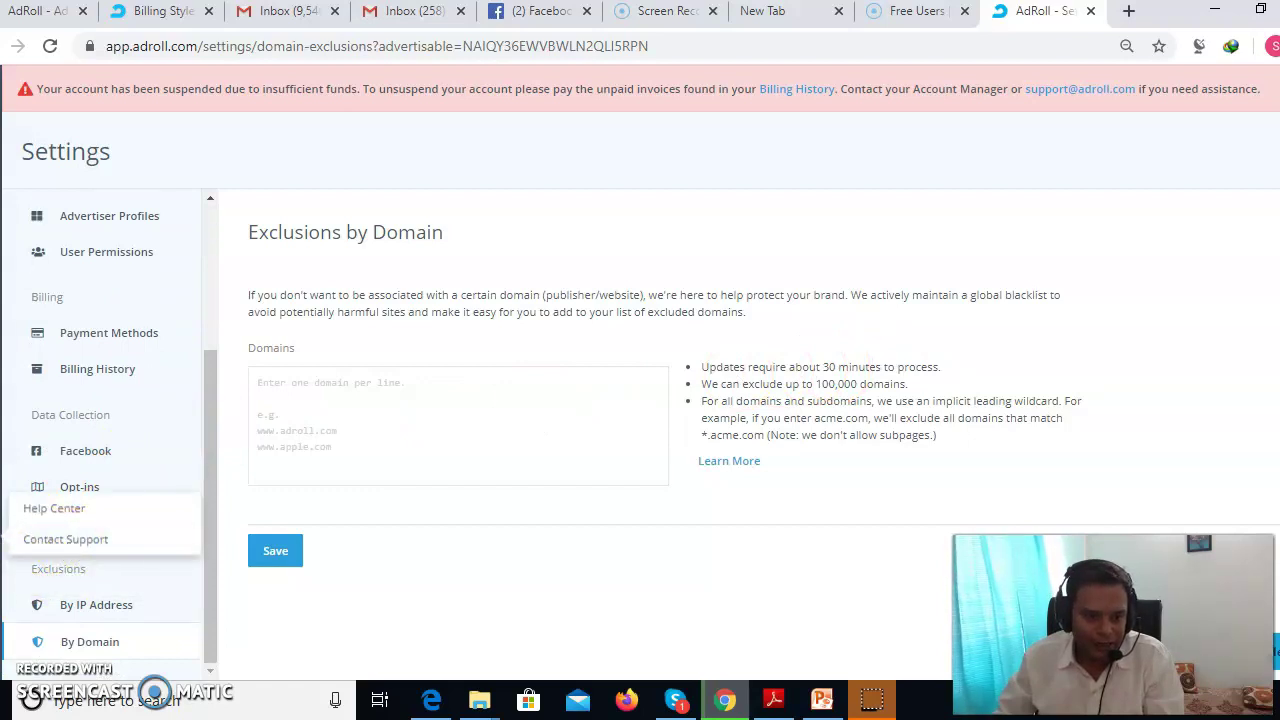
left_click(25, 588)
scroll(108, 497, "down", 5)
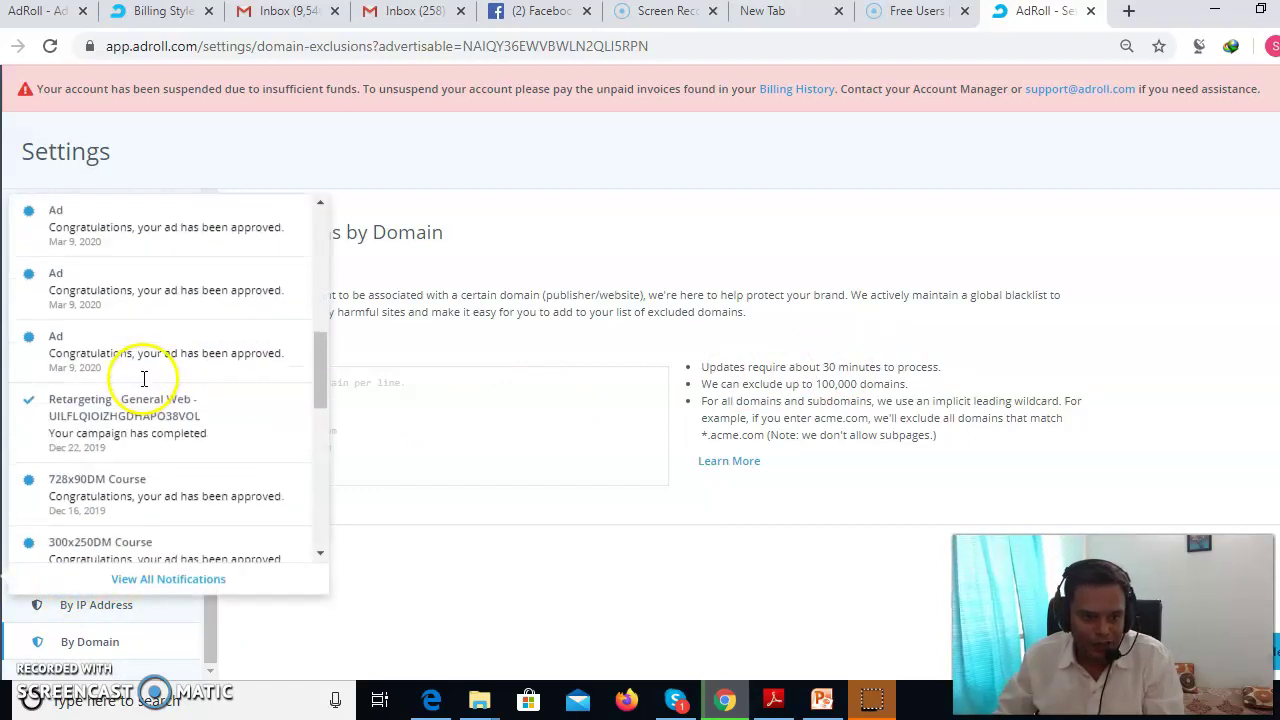
scroll(143, 380, "up", 5)
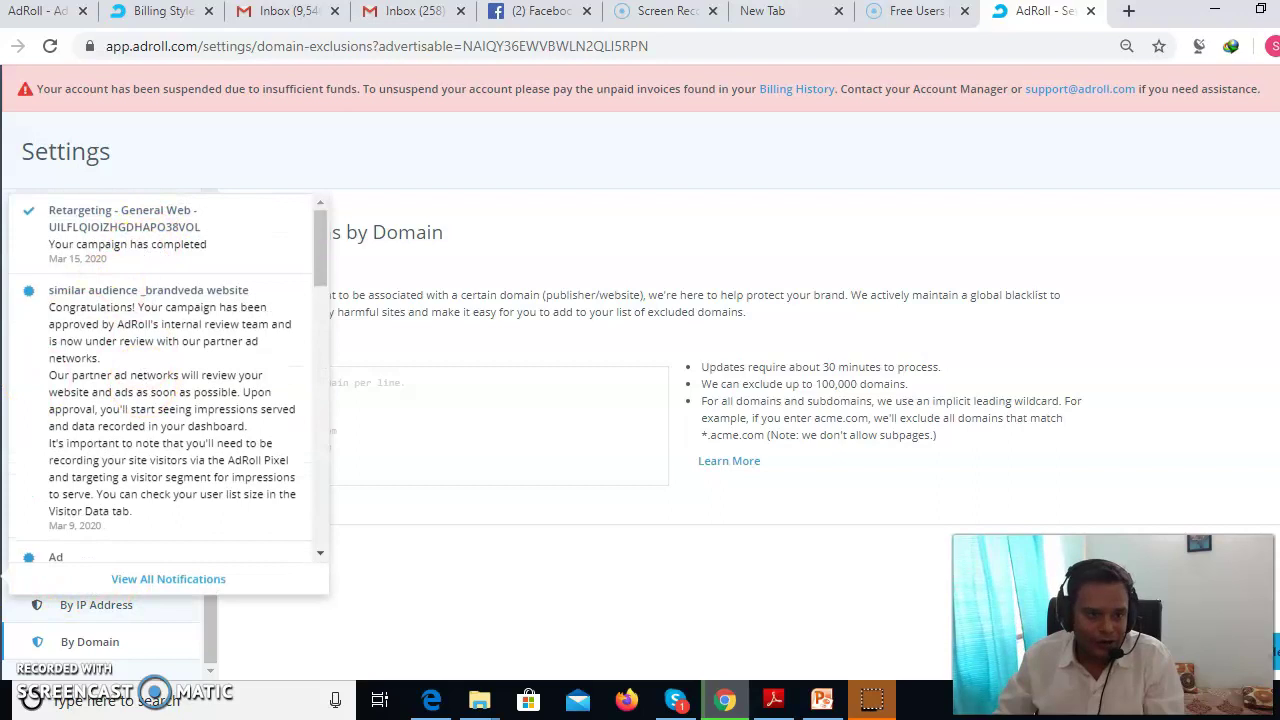
left_click(20, 648)
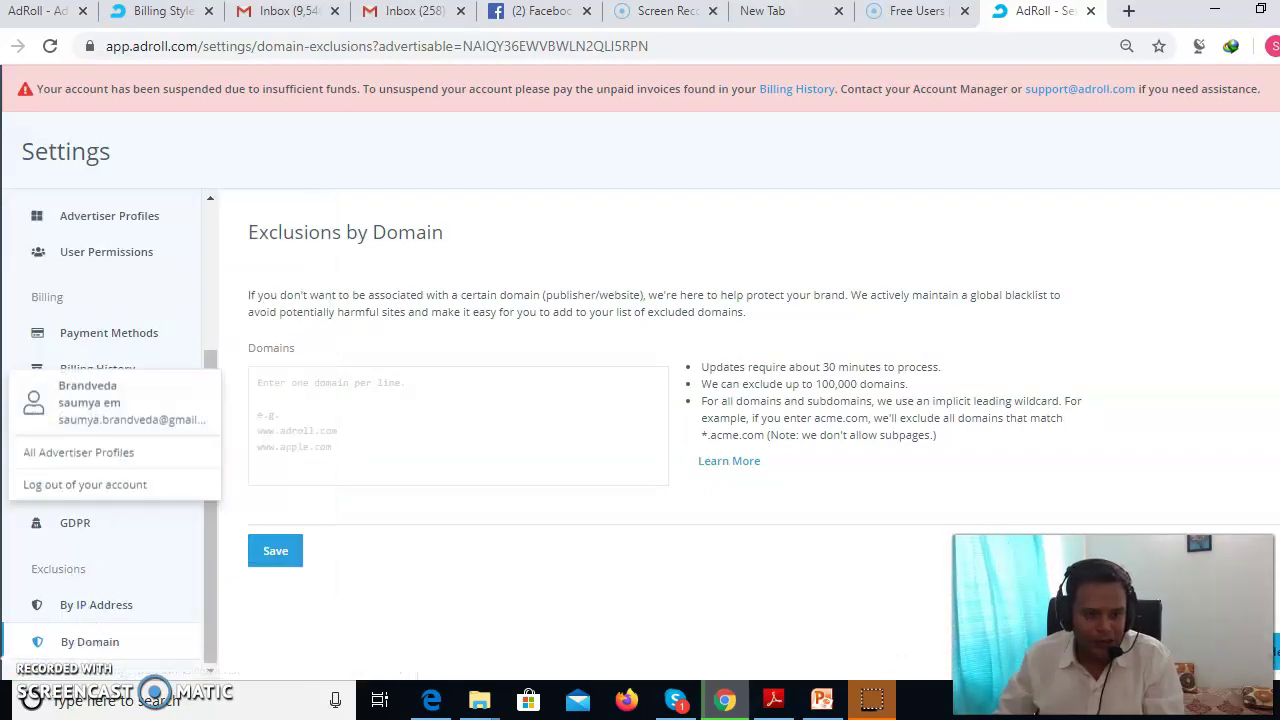
Go back to the Ad Campaigns overview and look over its performance figures and campaign list.
mouse_move(18, 132)
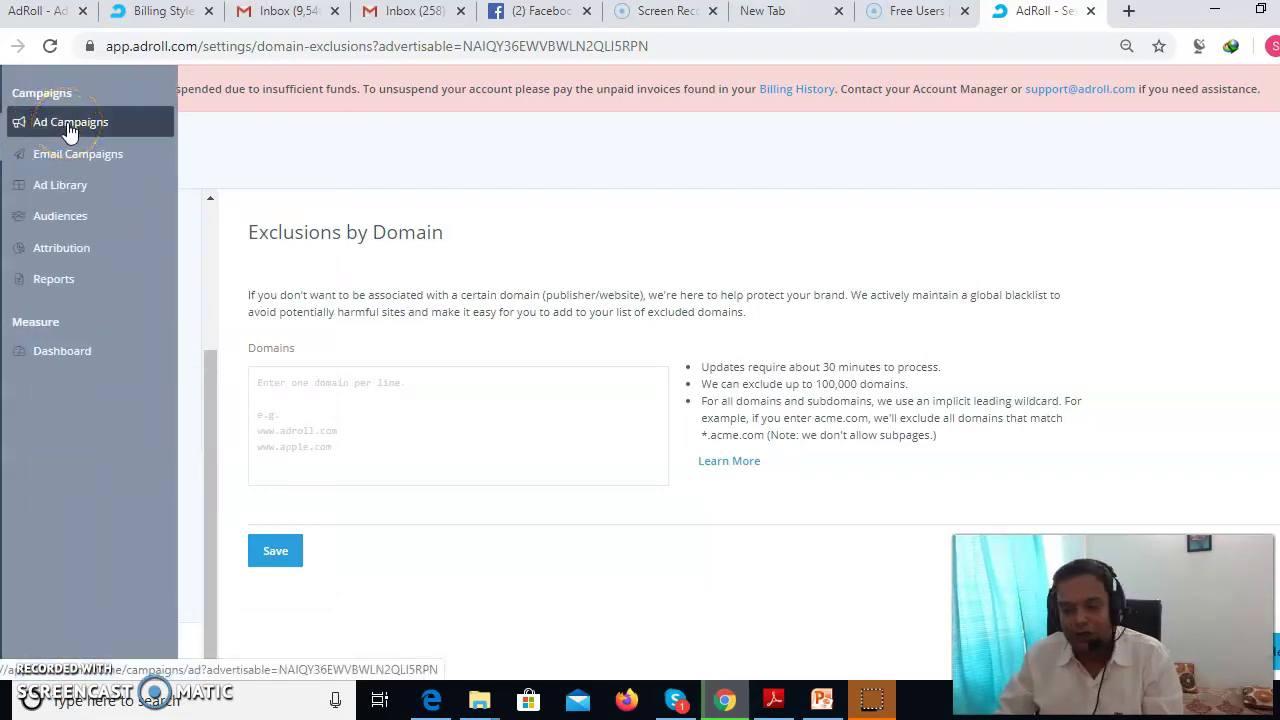
left_click(50, 360)
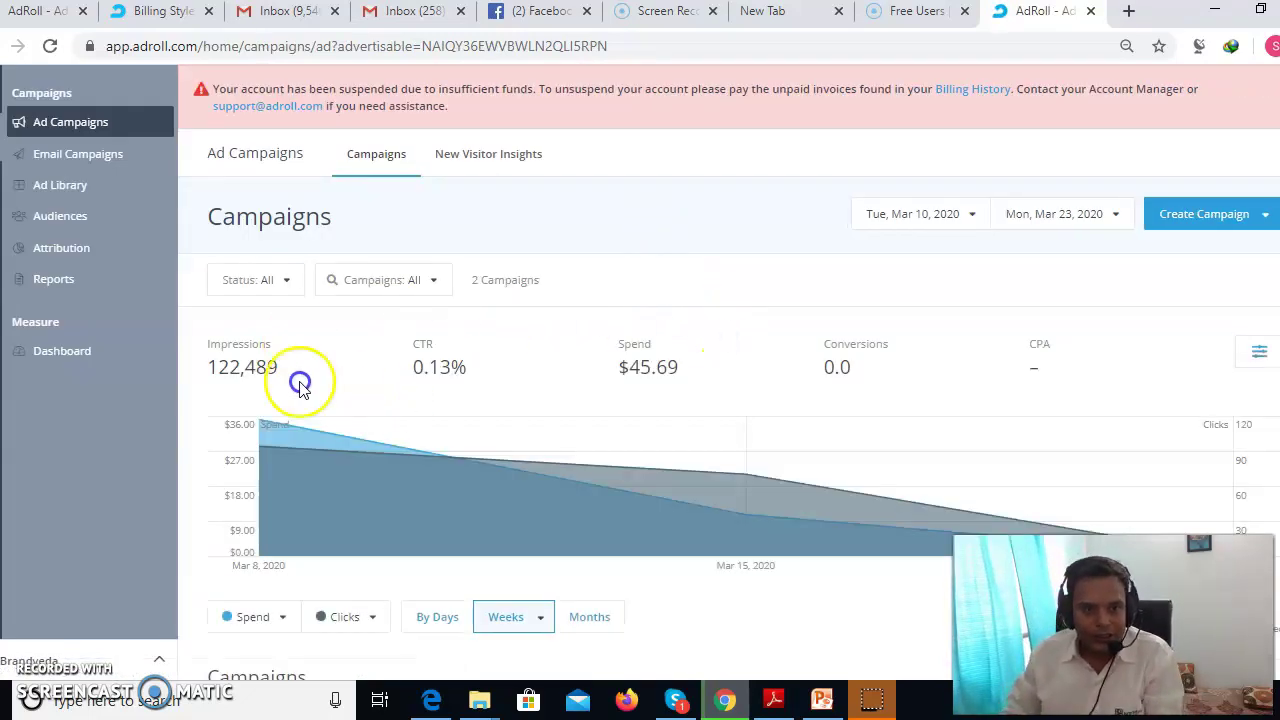
scroll(740, 335, "down", 3)
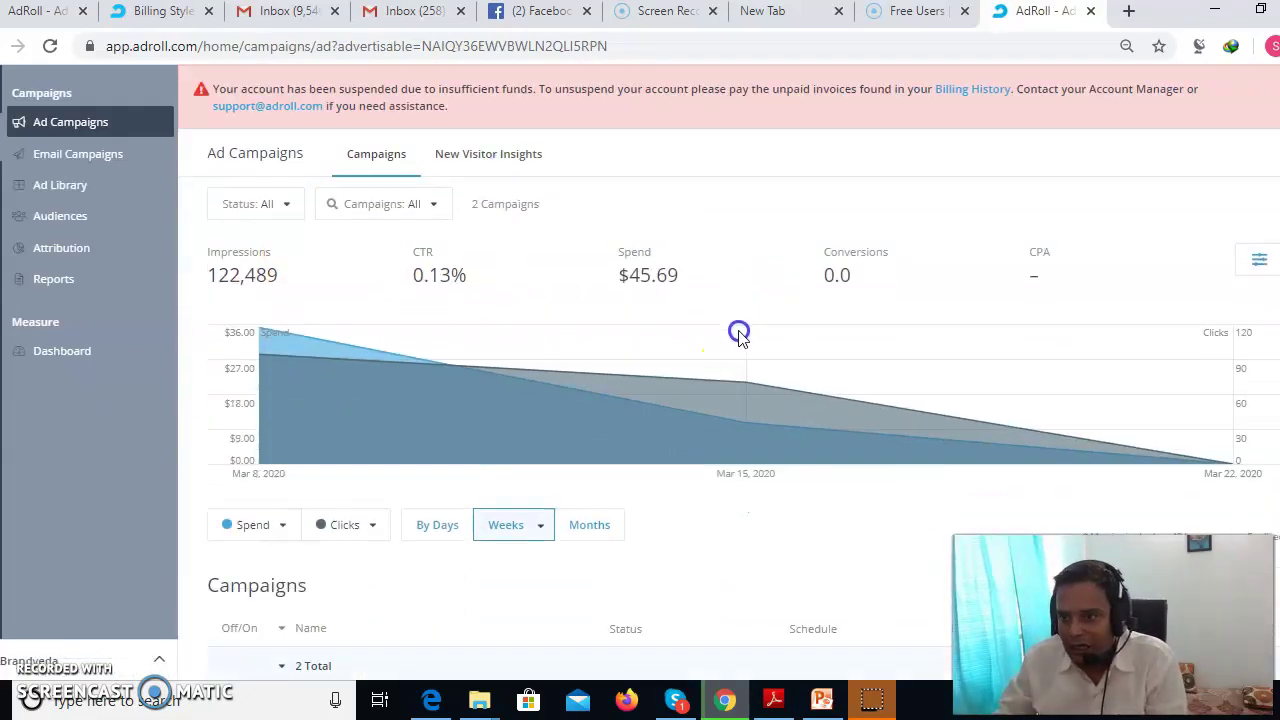
scroll(986, 391, "up", 3)
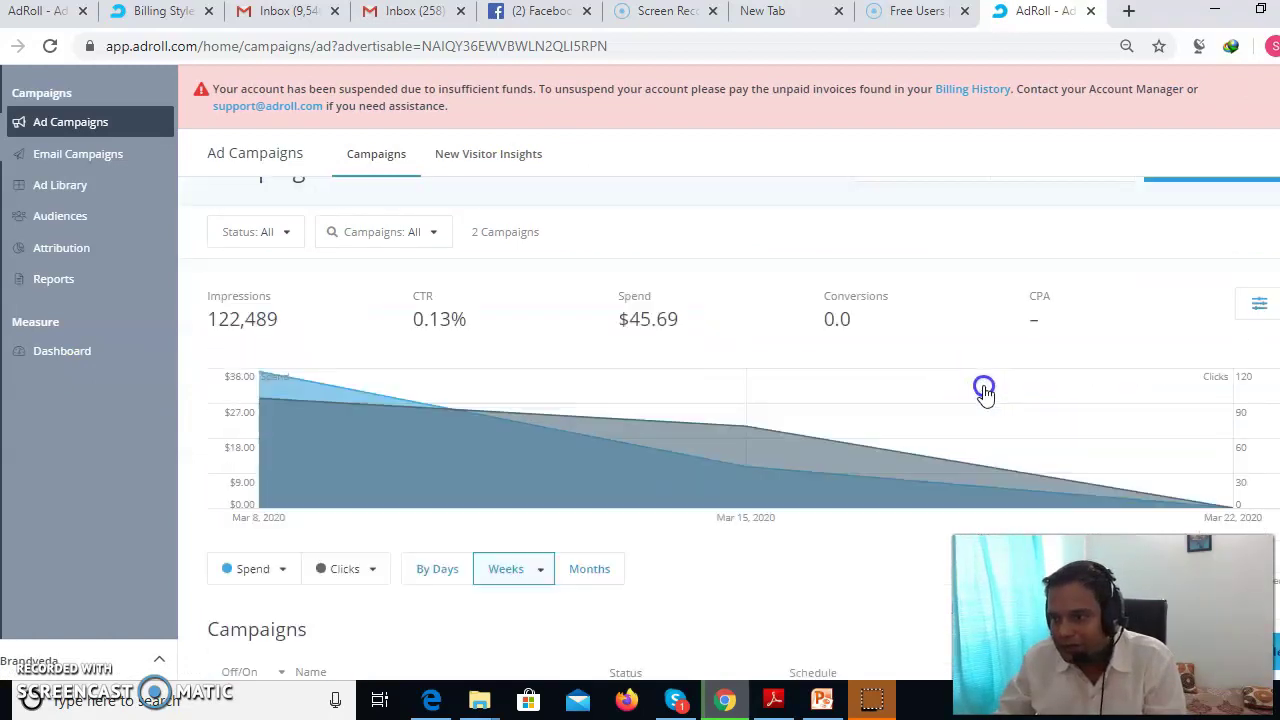
Start a new campaign of the type Drive Brand Awareness on Web.
left_click(1233, 216)
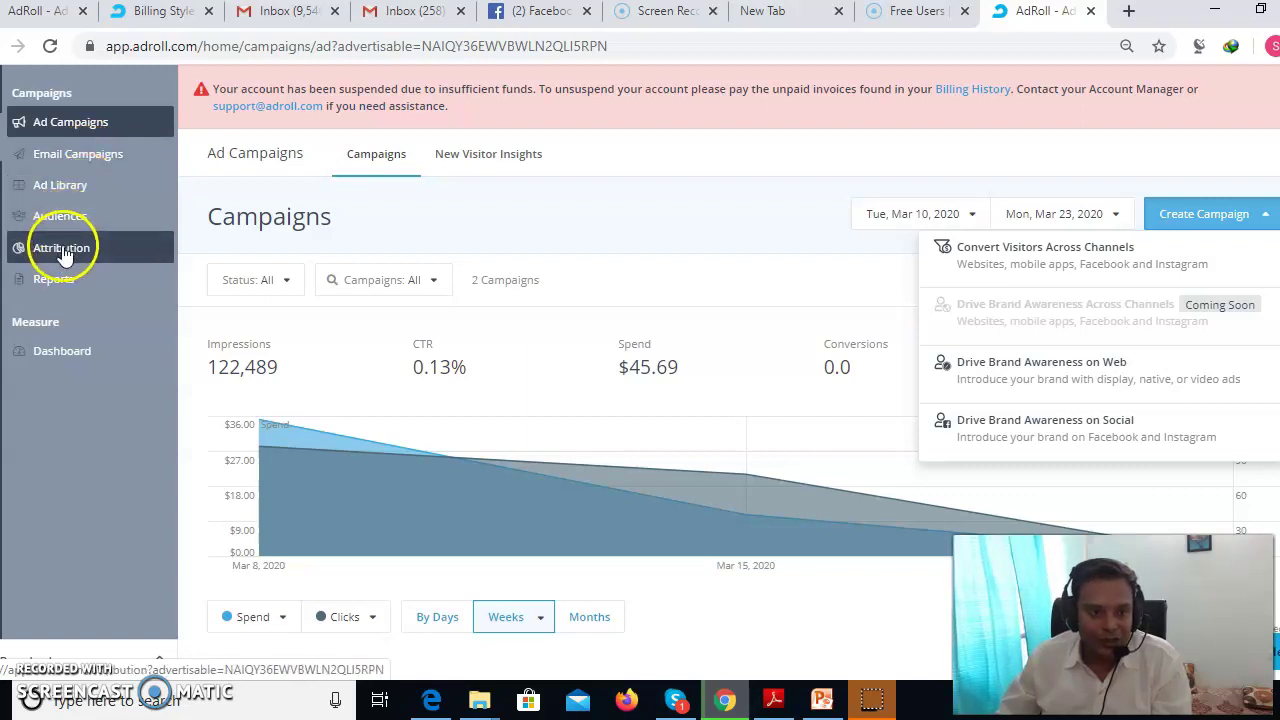
left_click(1034, 381)
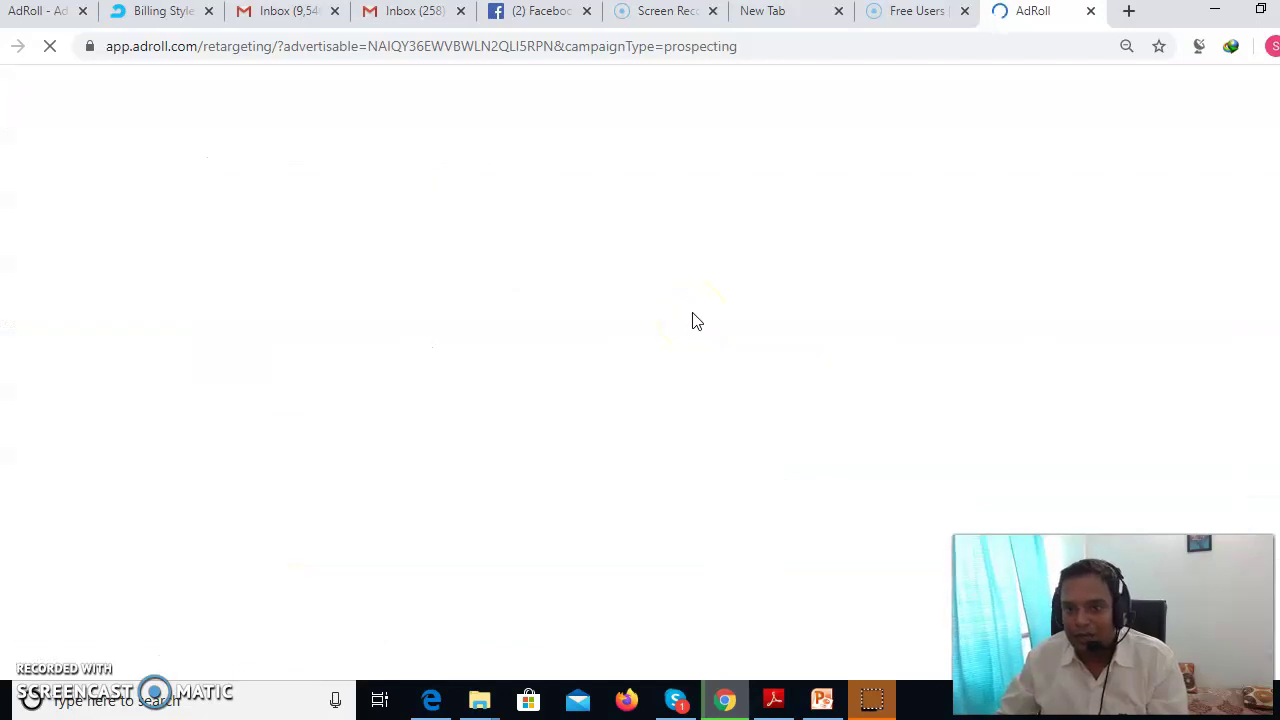
left_click(630, 311)
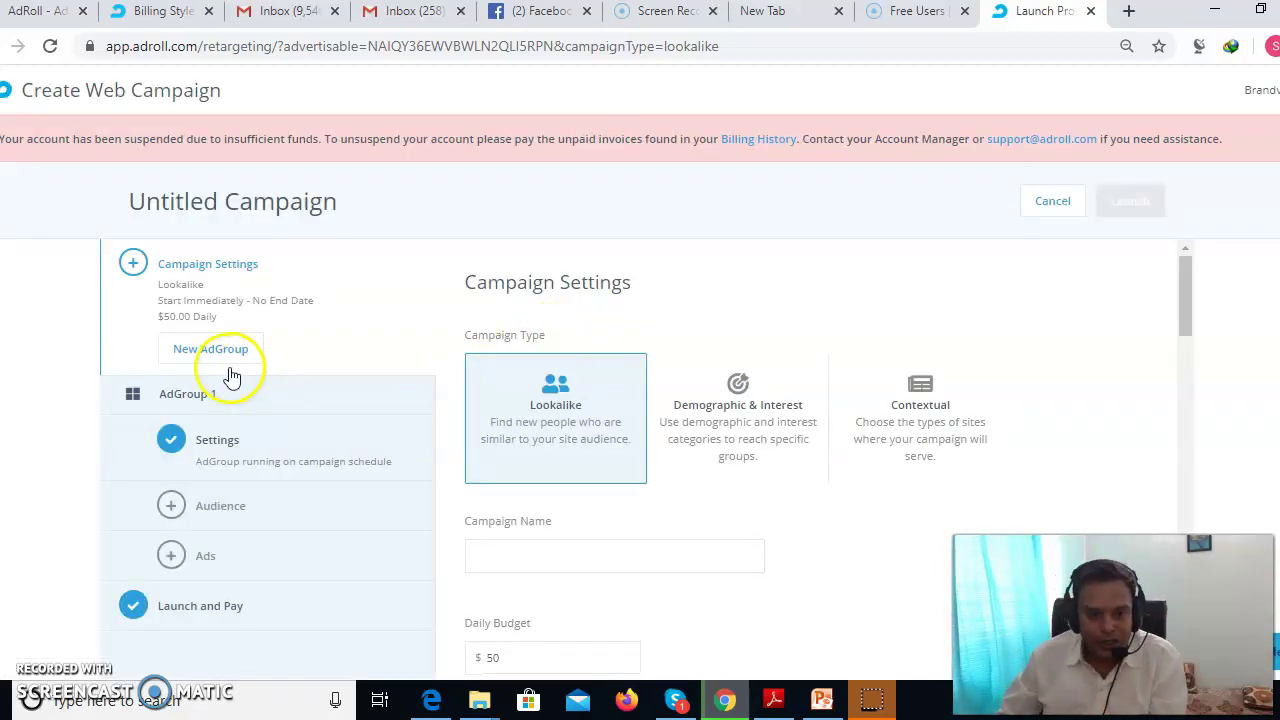
Look over the campaign setup form, from the campaign type and budget to the optimization strategy and dates.
scroll(800, 409, "down", 1)
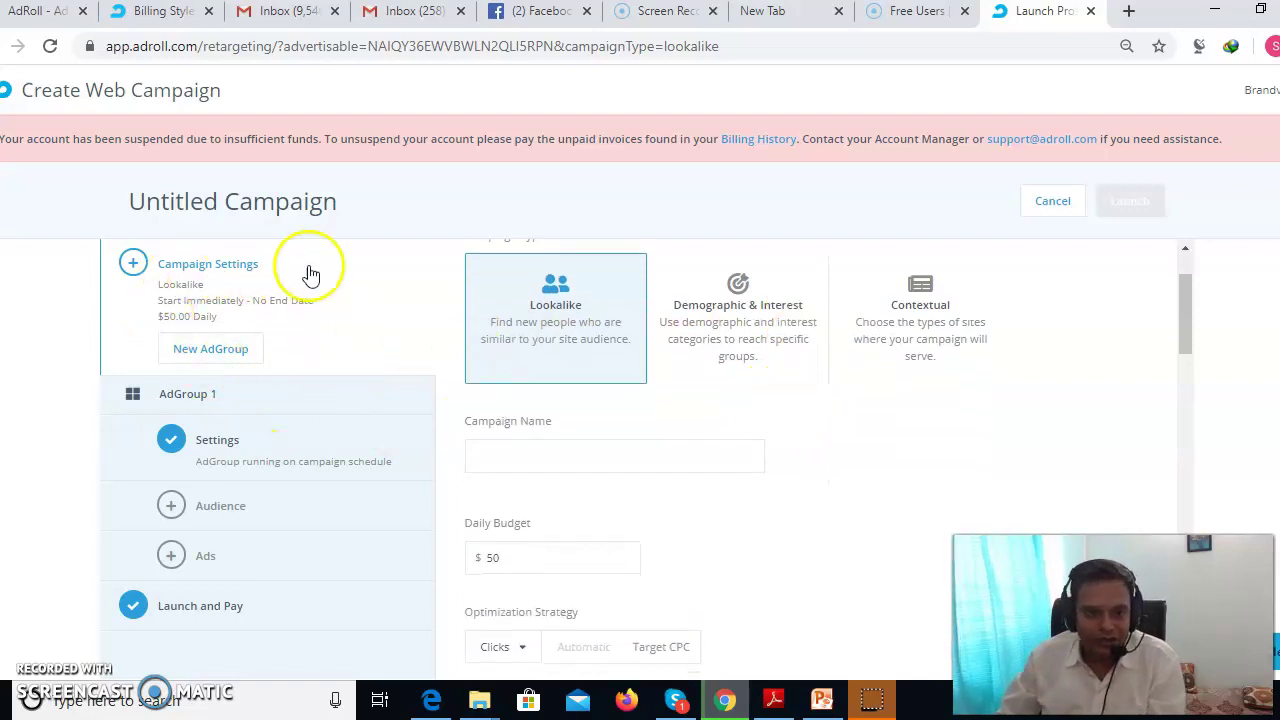
scroll(220, 285, "up", 1)
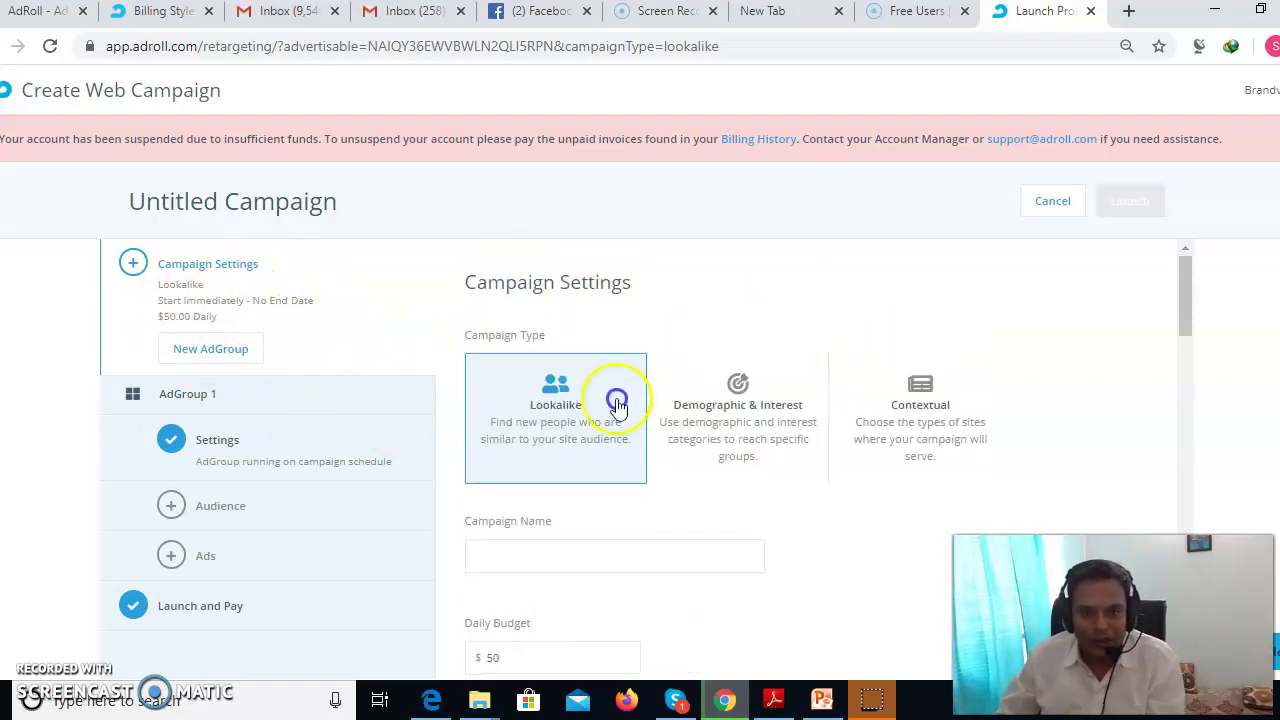
scroll(691, 433, "down", 2)
scroll(521, 457, "down", 2)
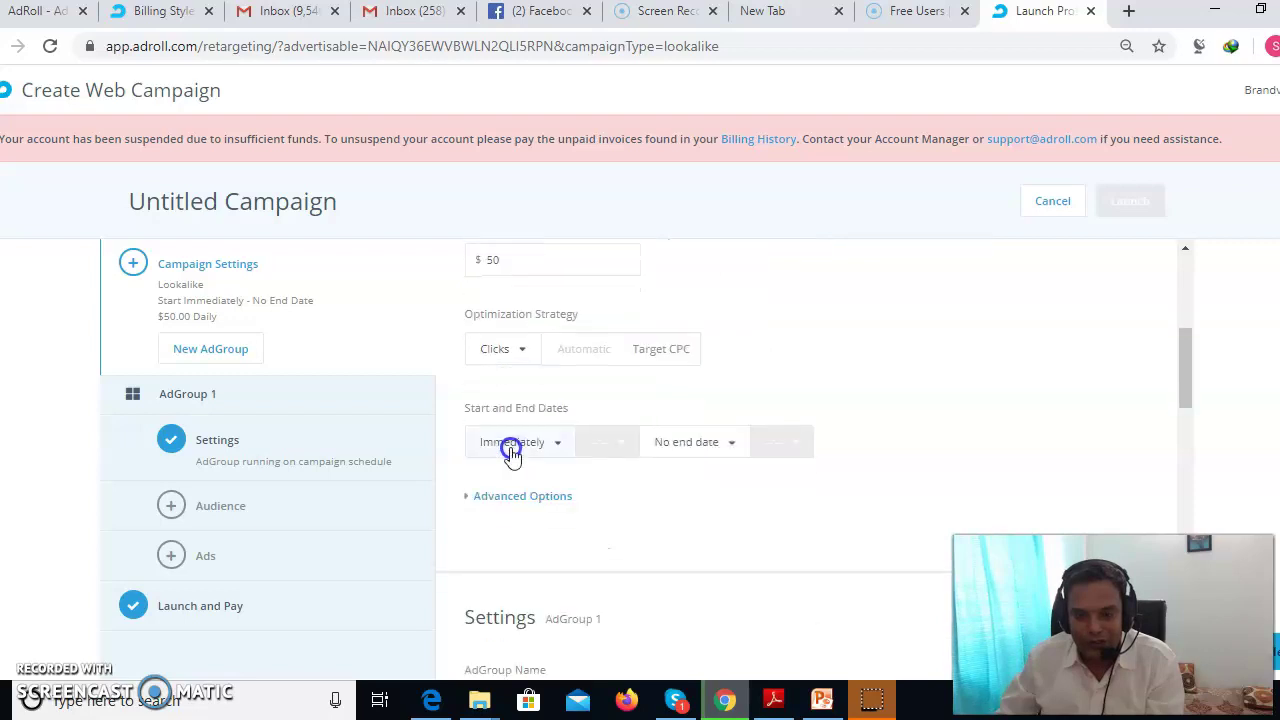
scroll(540, 465, "down", 2)
scroll(543, 477, "up", 6)
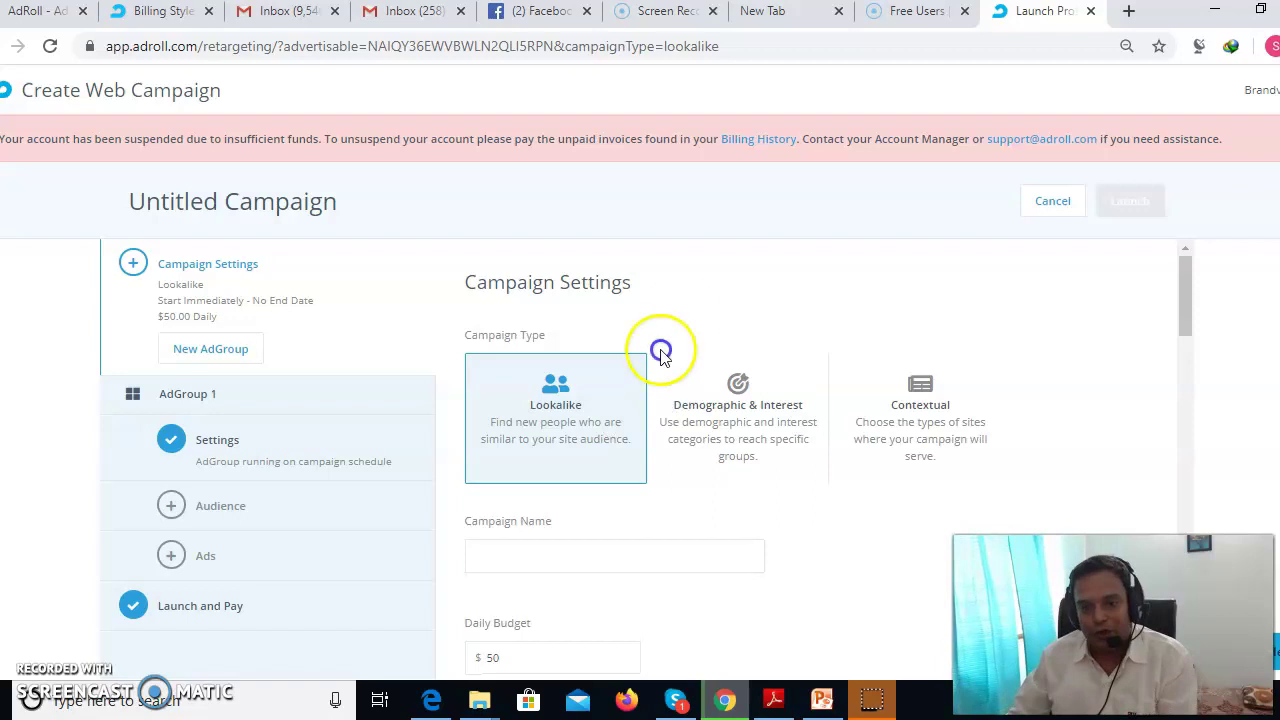
Try the Contextual and Demographic & Interest campaign types, and switch back to Lookalike.
left_click(843, 483)
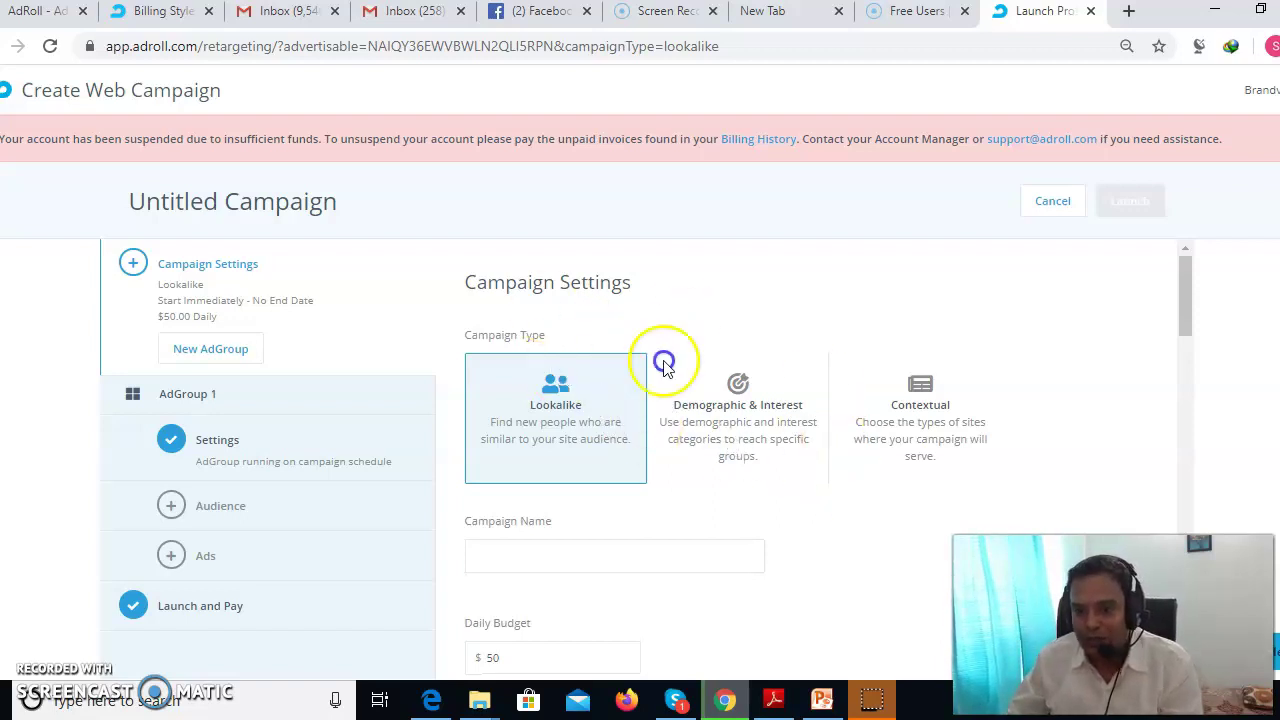
left_click(946, 437)
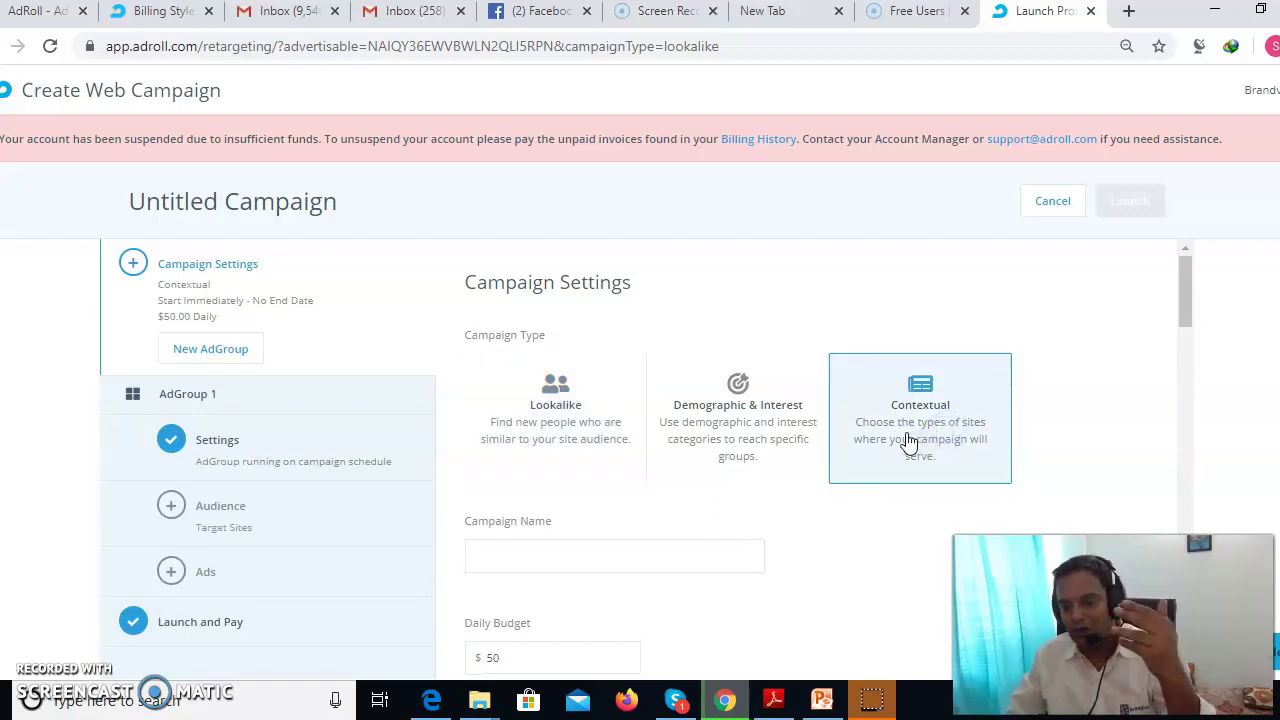
left_click(694, 449)
left_click(719, 481)
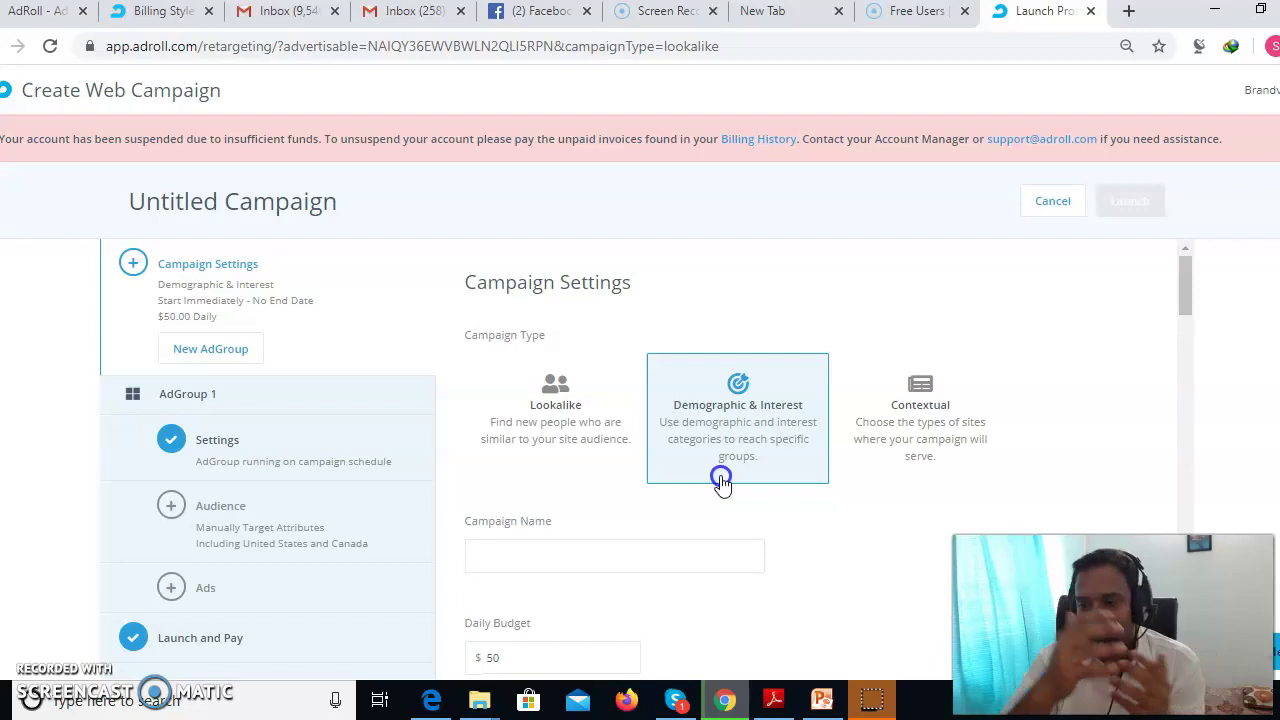
scroll(694, 431, "down", 2)
scroll(703, 429, "up", 2)
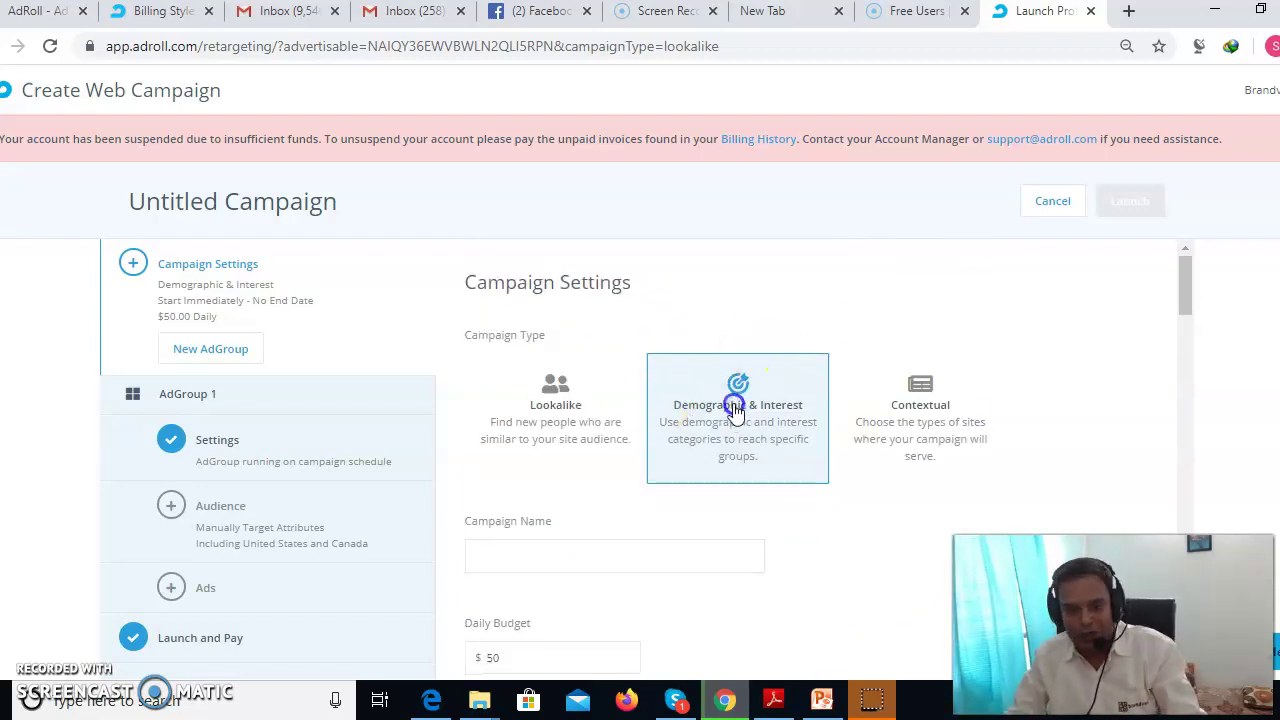
left_click(563, 405)
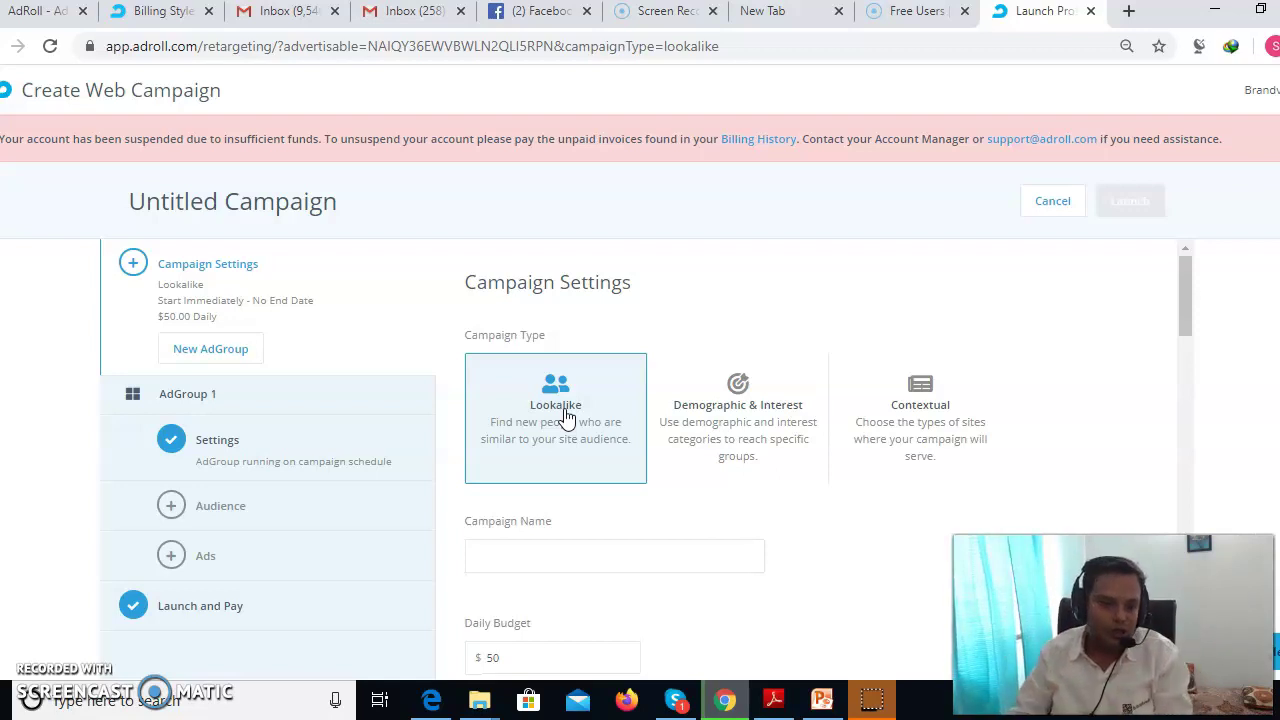
Name the campaign "test" and choose Demographic & Interest as its campaign type.
scroll(523, 523, "down", 2)
left_click(532, 356)
scroll(535, 360, "up", 2)
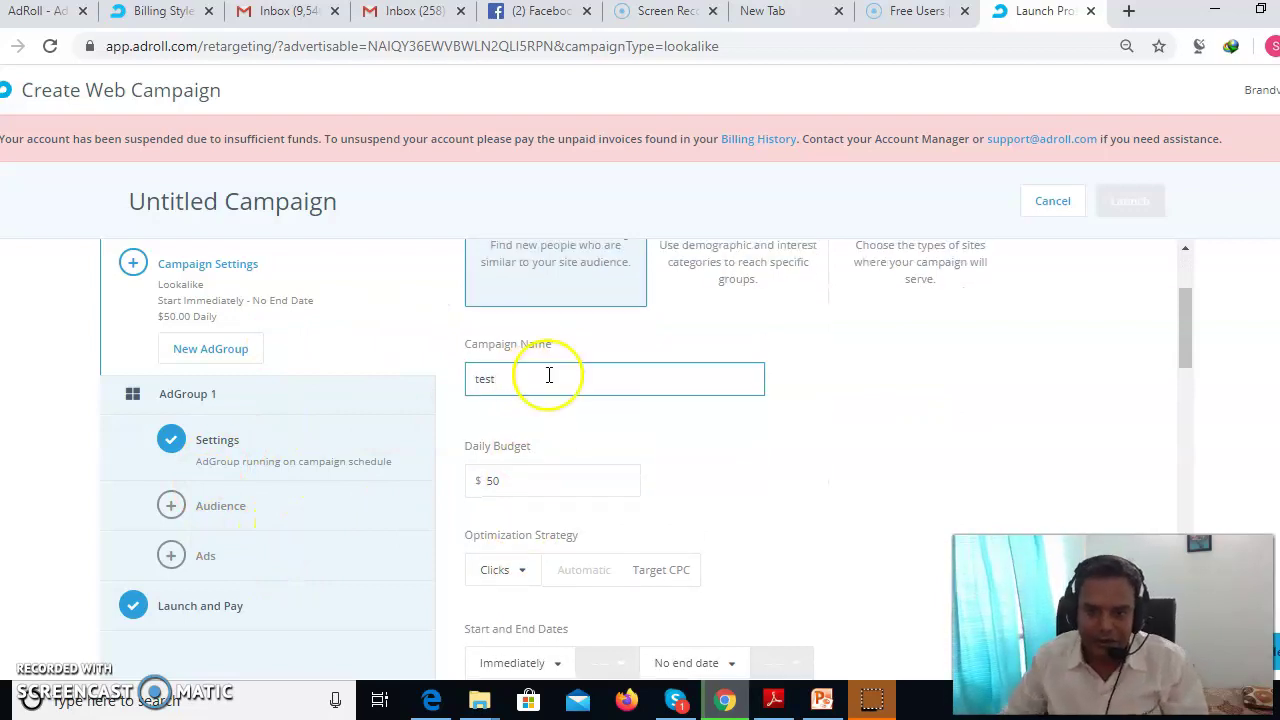
left_click(930, 415)
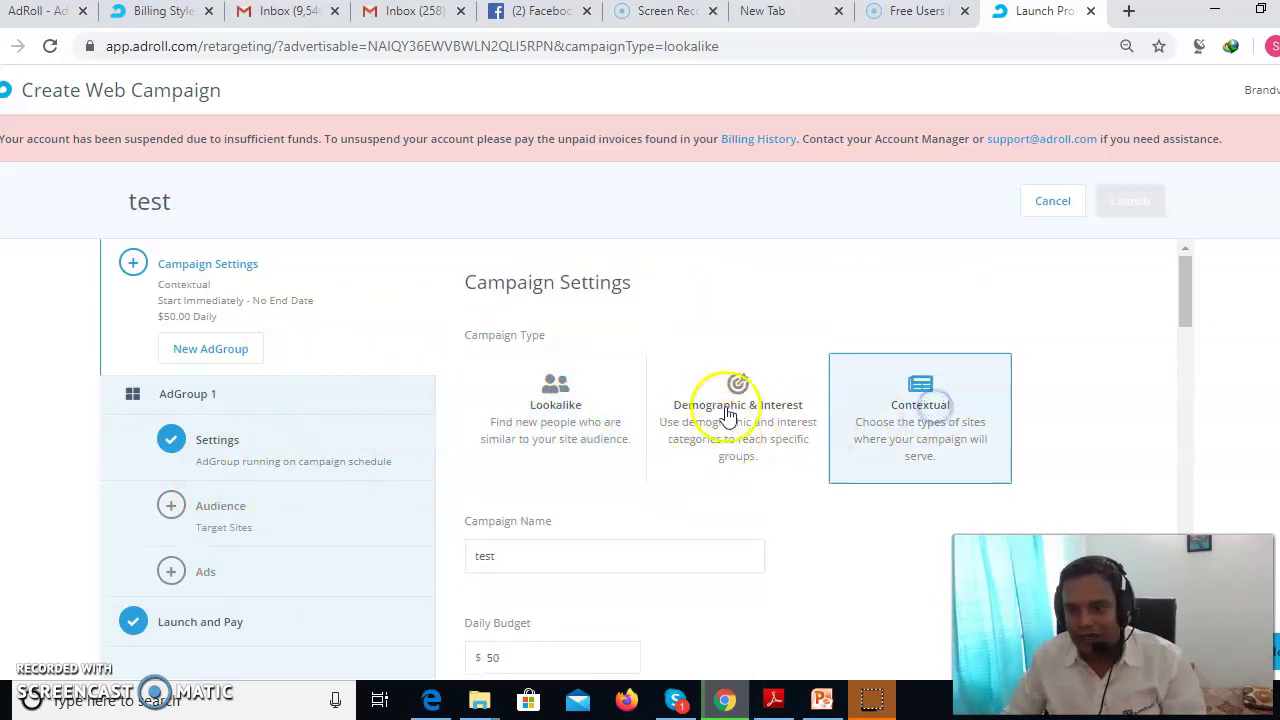
left_click(737, 417)
Try a daily budget of $1, and set the daily budget to $3.
scroll(530, 455, "down", 2)
left_click(509, 459)
left_click_drag(509, 459, 449, 469)
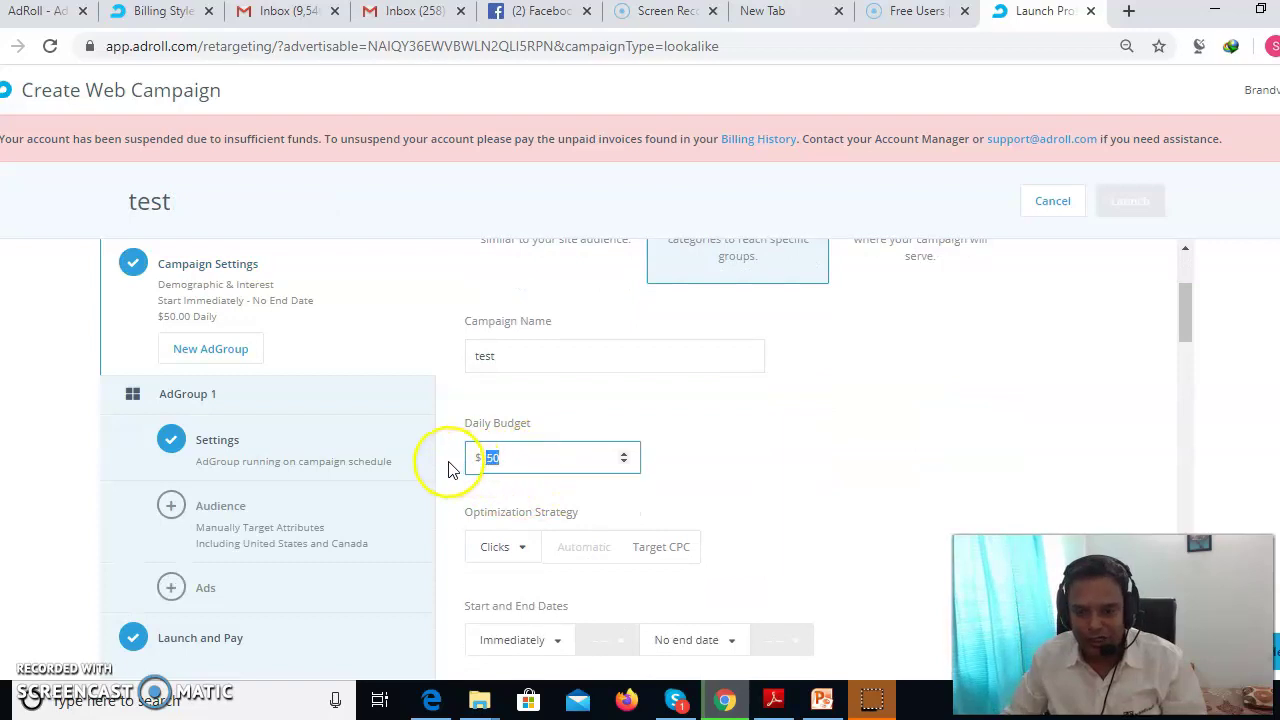
type("1")
left_click(851, 429)
scroll(737, 449, "down", 2)
scroll(600, 420, "up", 2)
left_click(507, 449)
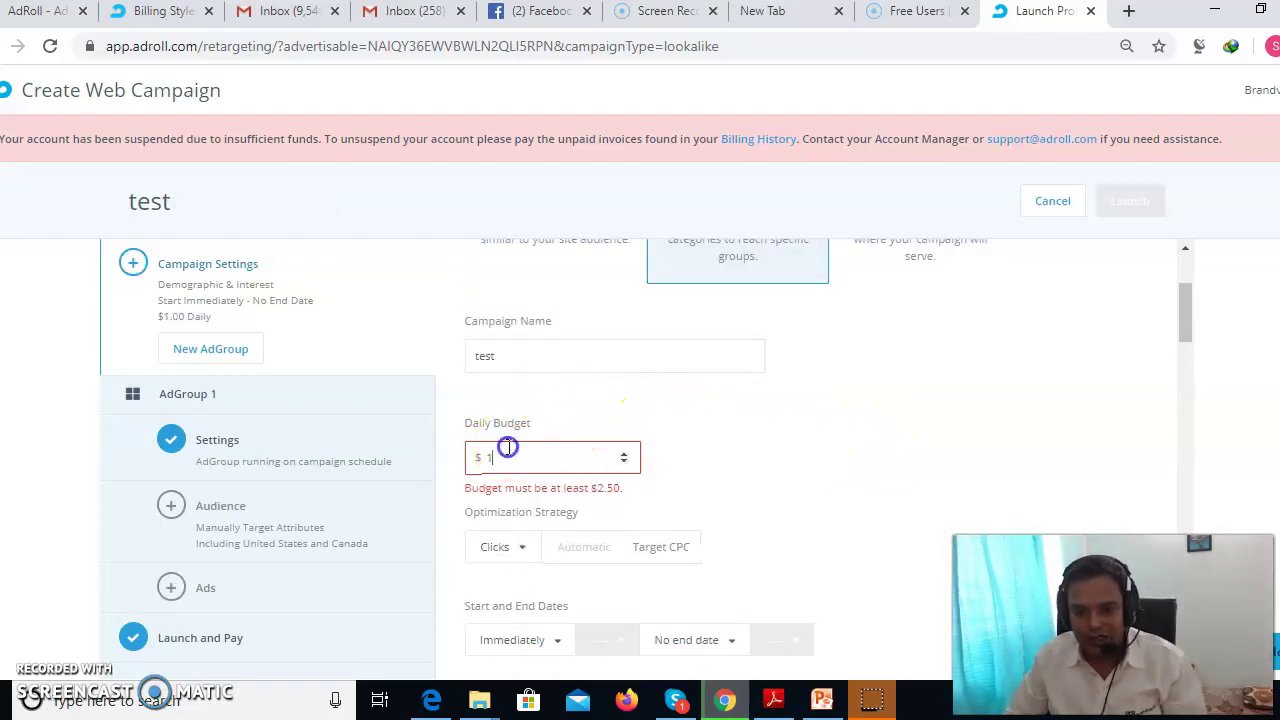
key("BackSpace")
type("3")
left_click(815, 421)
Change the campaign's optimization strategy to Impressions.
scroll(660, 385, "down", 2)
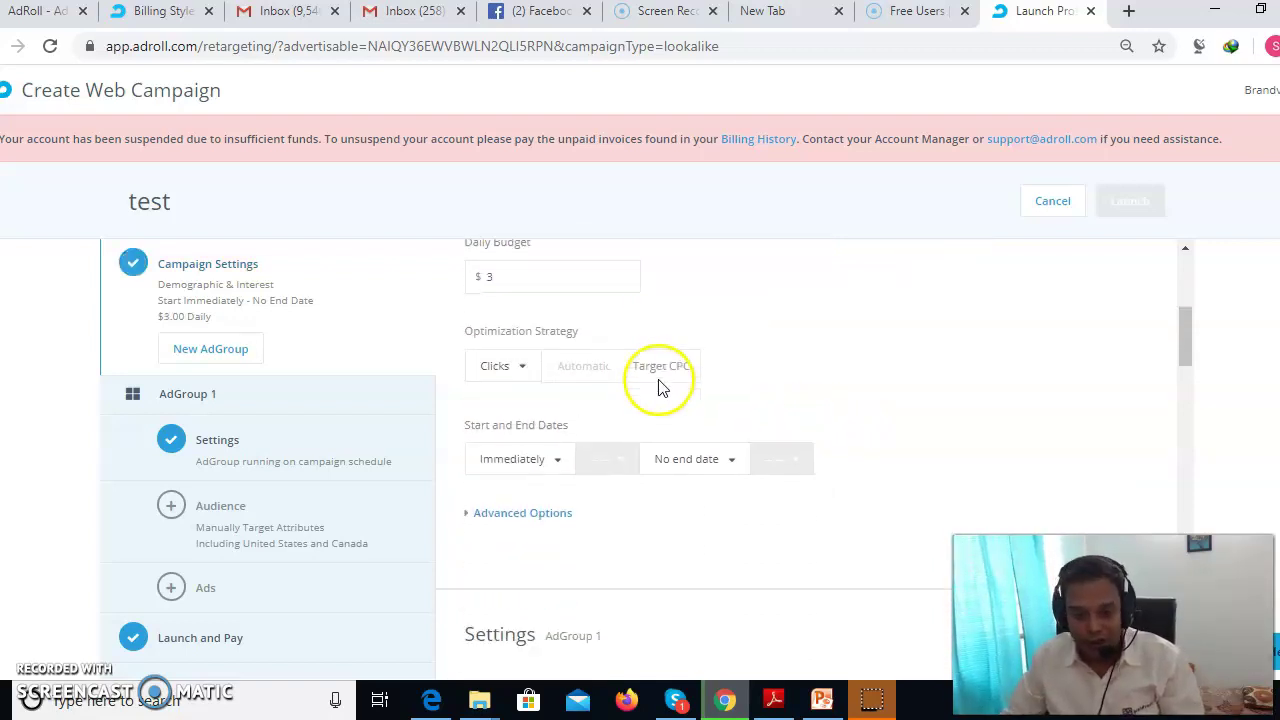
left_click(505, 347)
left_click(512, 433)
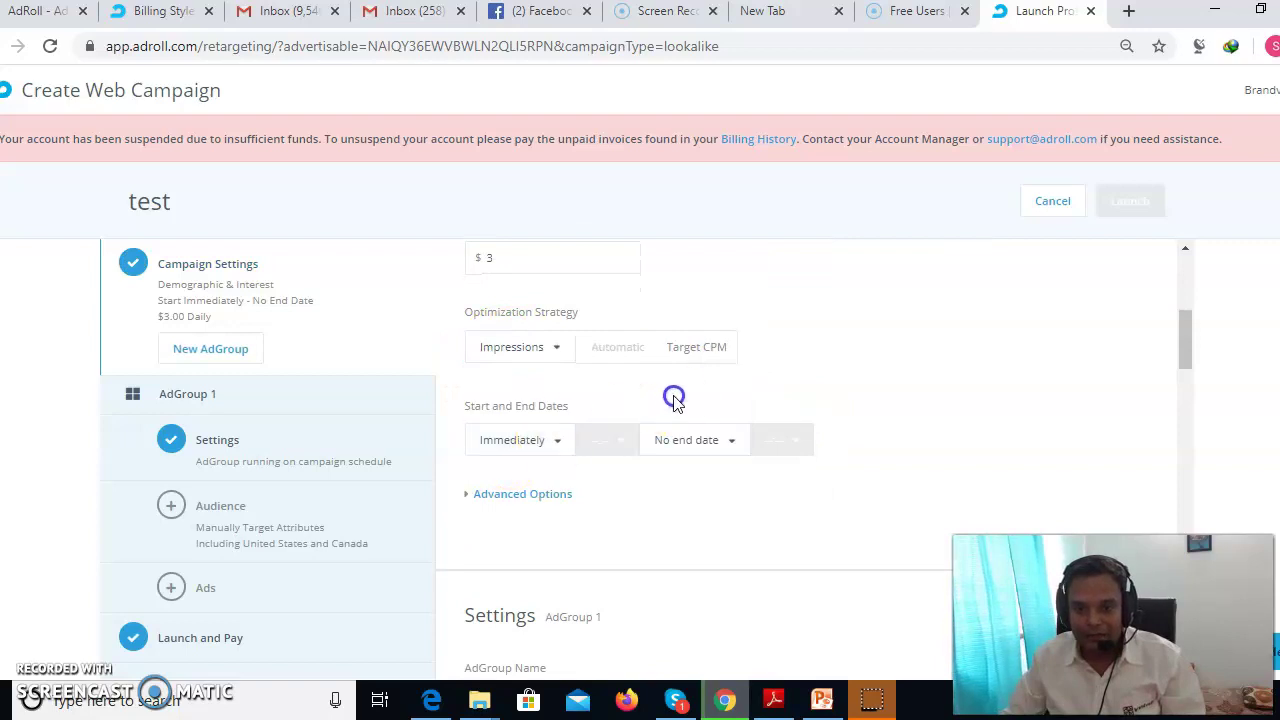
Schedule the campaign to start on Mar 25, 2020 and end on Mar 31, 2020.
left_click(540, 445)
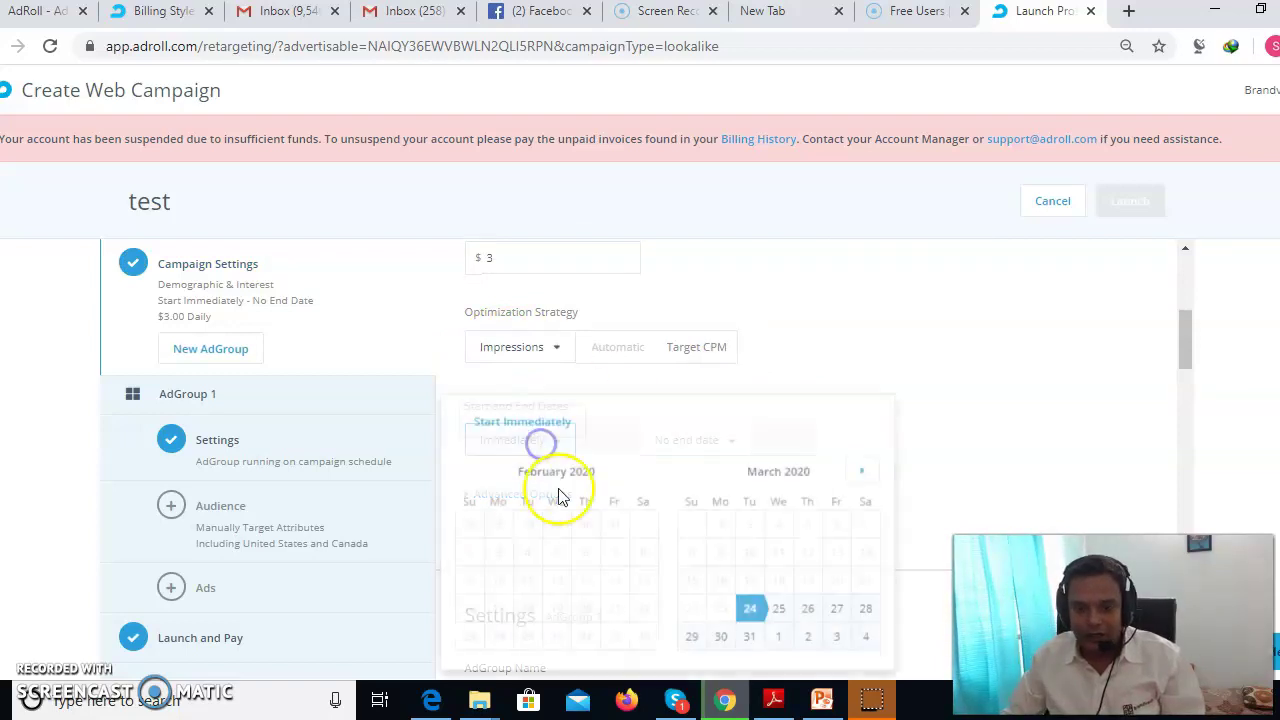
scroll(771, 530, "down", 2)
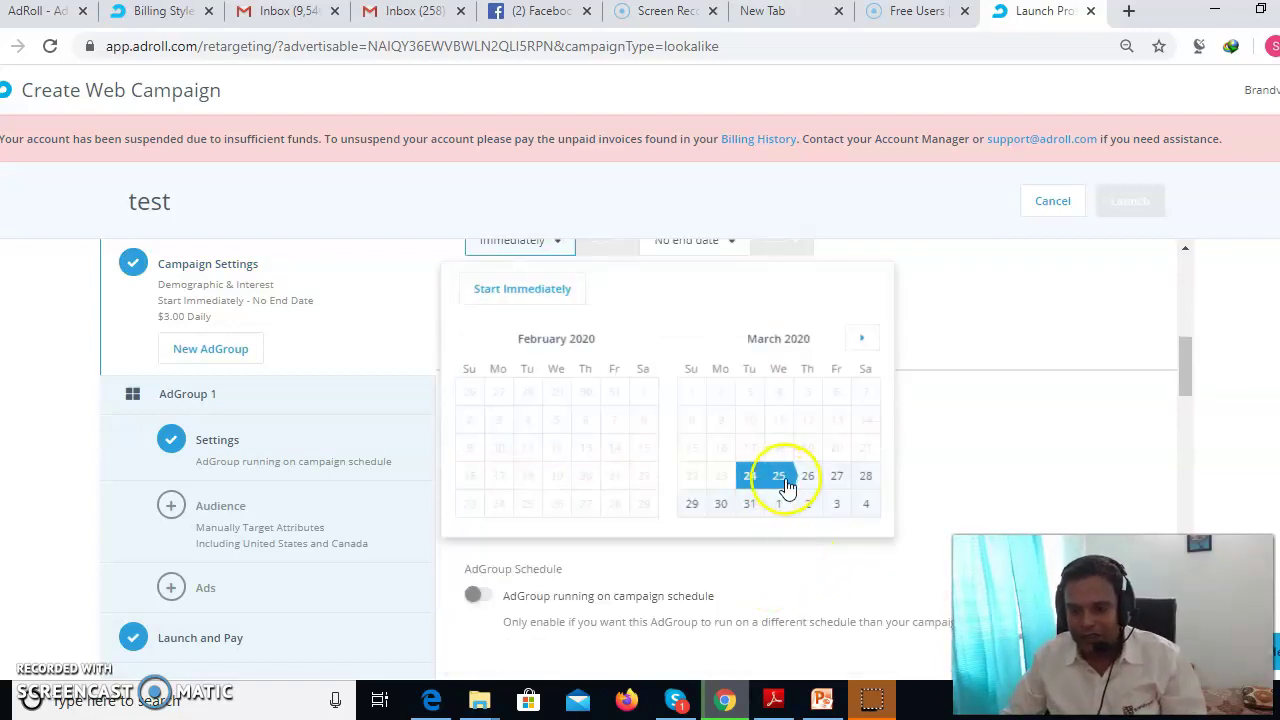
left_click(778, 484)
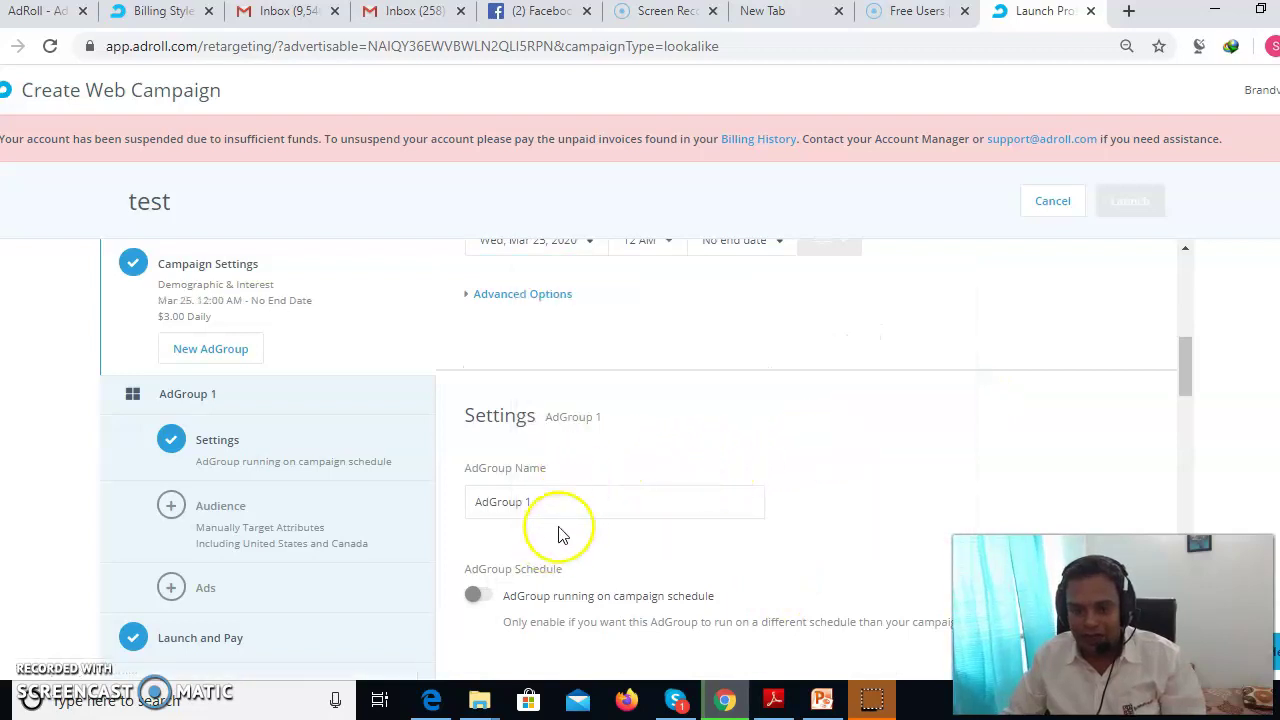
scroll(586, 520, "up", 3)
left_click(751, 549)
scroll(615, 539, "down", 2)
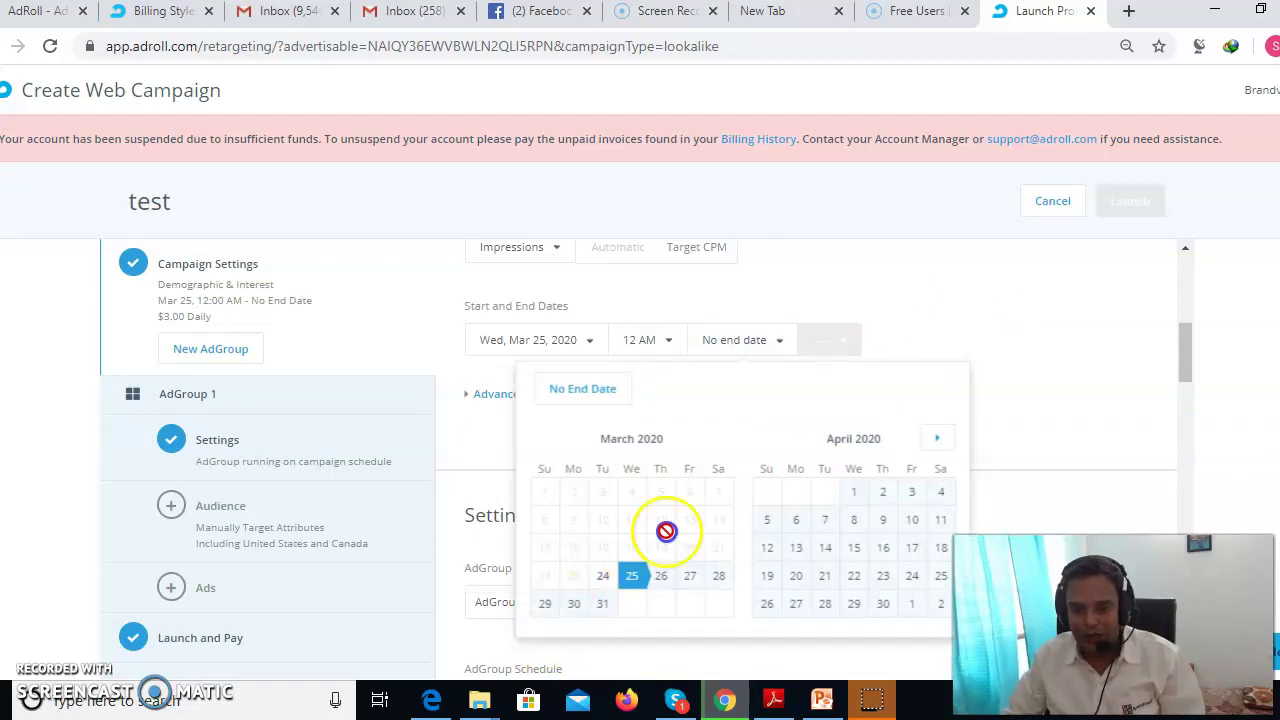
left_click(602, 603)
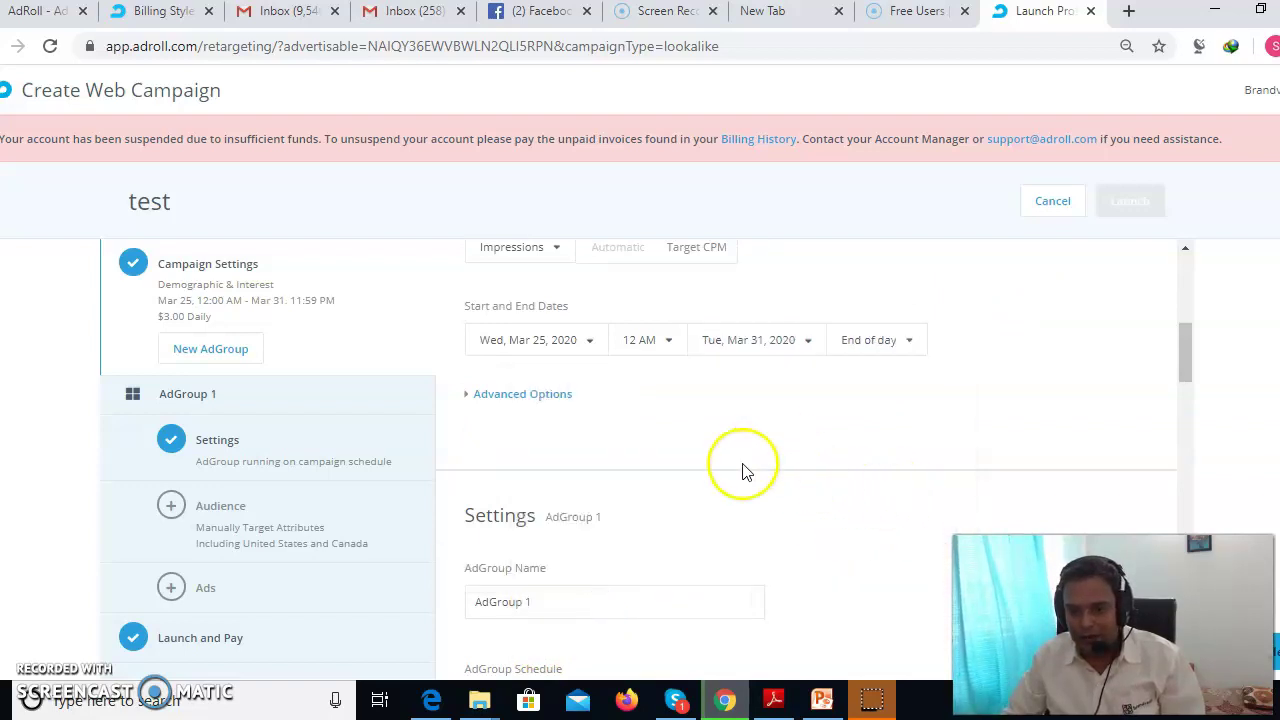
Expand the campaign's advanced options and examine the ad group settings and the audience demographics and interests.
scroll(740, 472, "up", 2)
scroll(714, 480, "down", 2)
left_click(491, 396)
scroll(575, 505, "down", 1)
scroll(600, 480, "up", 1)
scroll(690, 455, "down", 6)
scroll(553, 420, "down", 5)
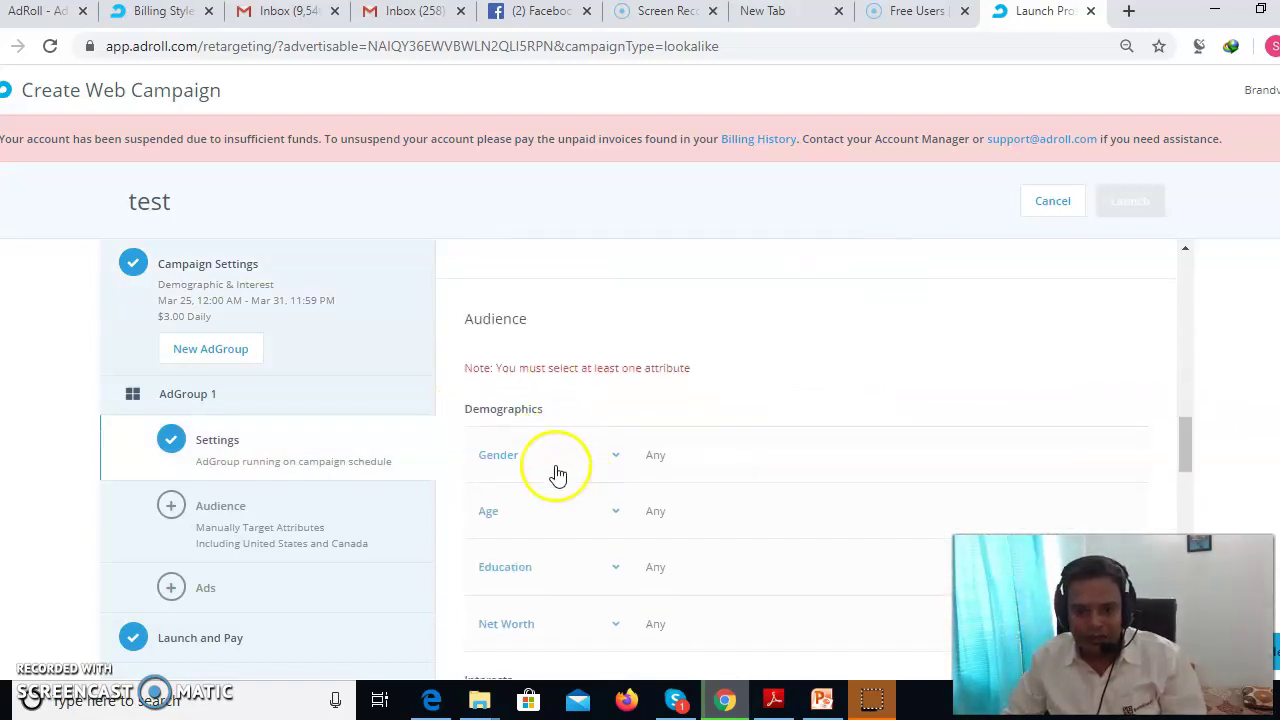
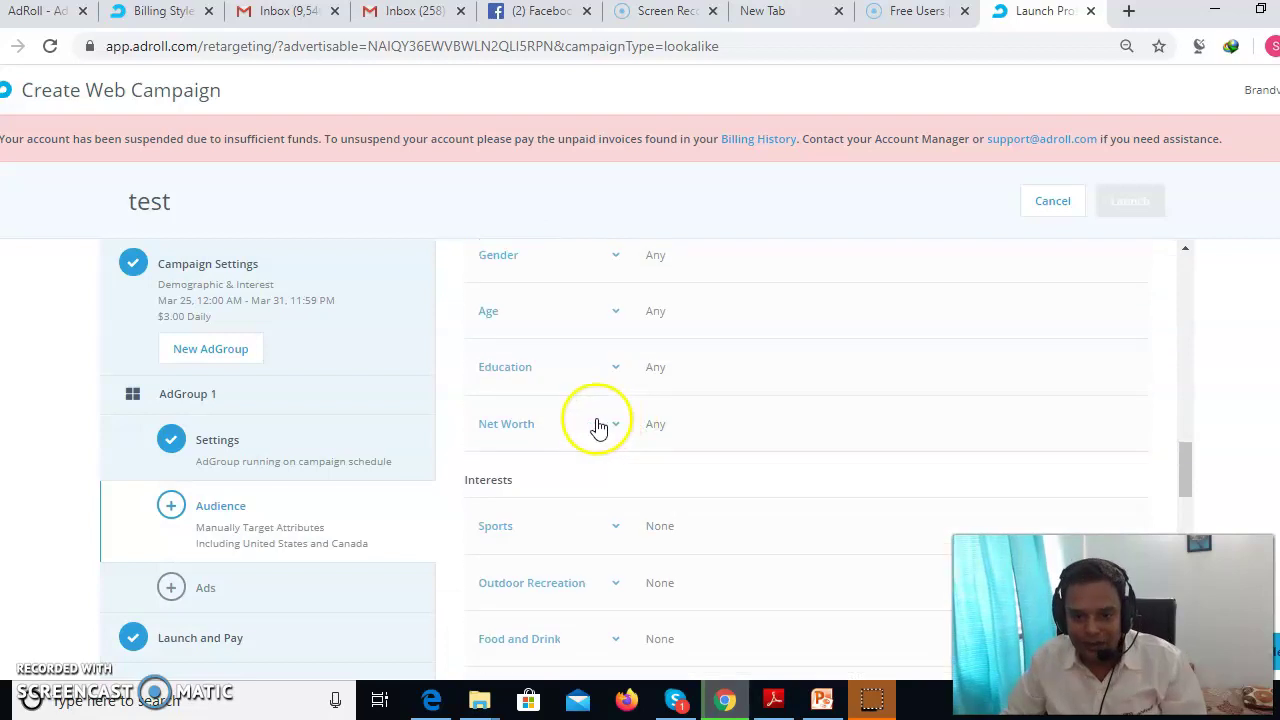
scroll(578, 425, "up", 8)
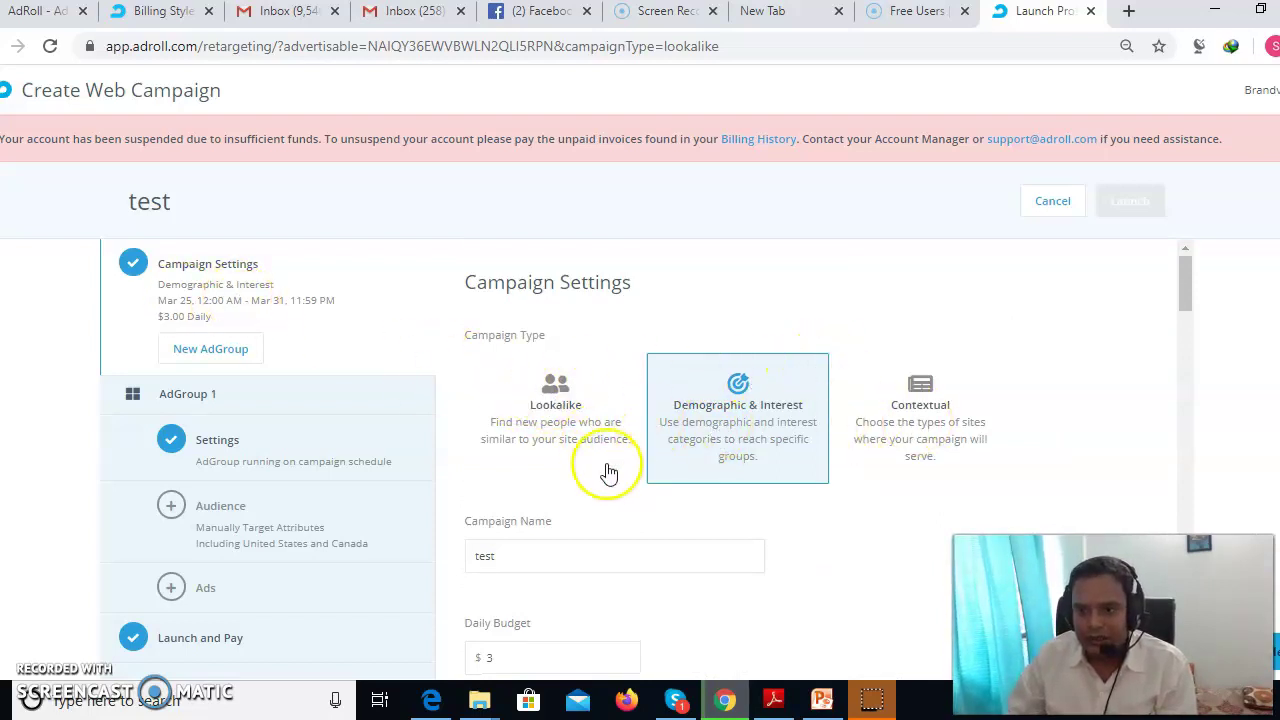
scroll(600, 470, "down", 10)
scroll(520, 460, "down", 1)
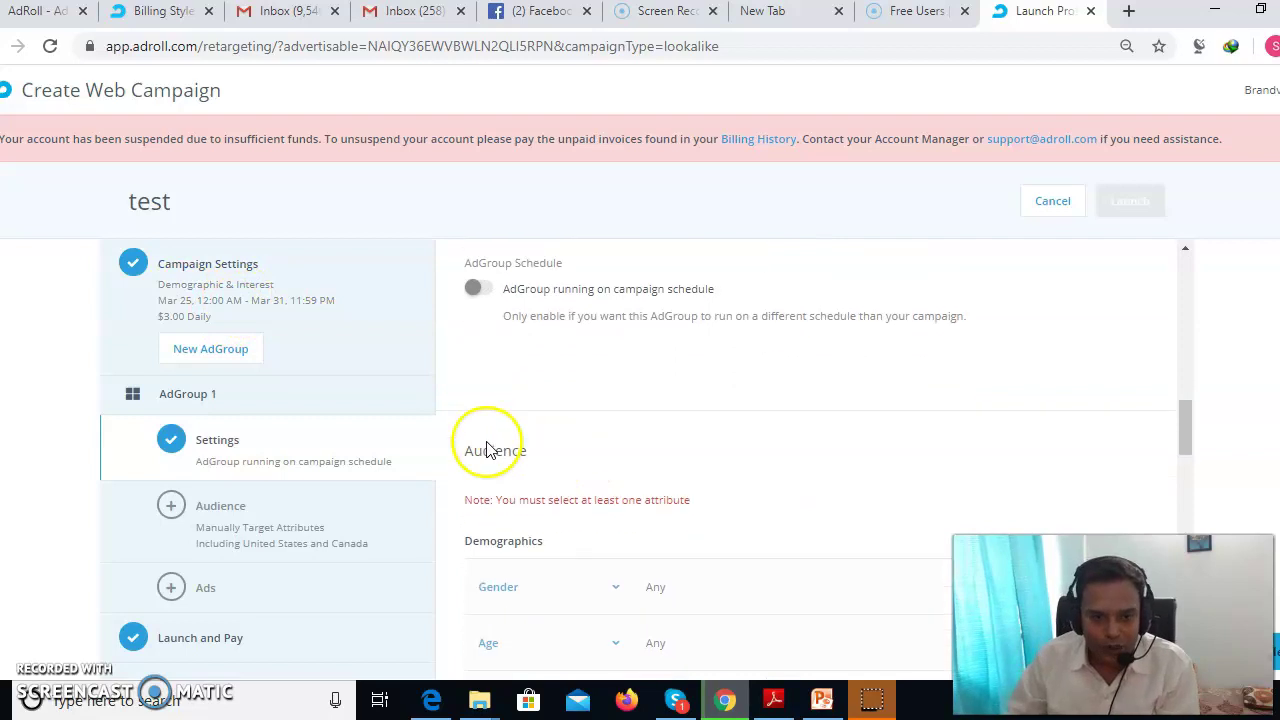
Cancel the campaign setup and leave it, discarding the changes.
scroll(440, 425, "up", 8)
left_click(1052, 201)
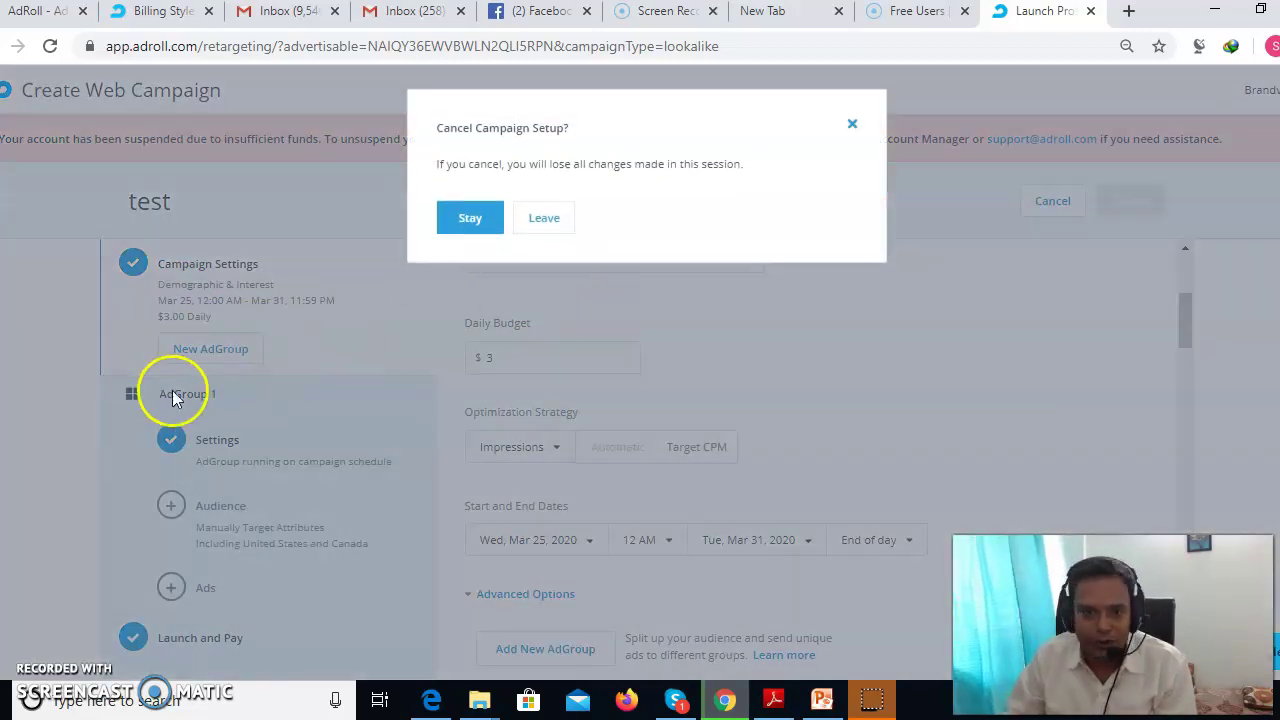
left_click(544, 220)
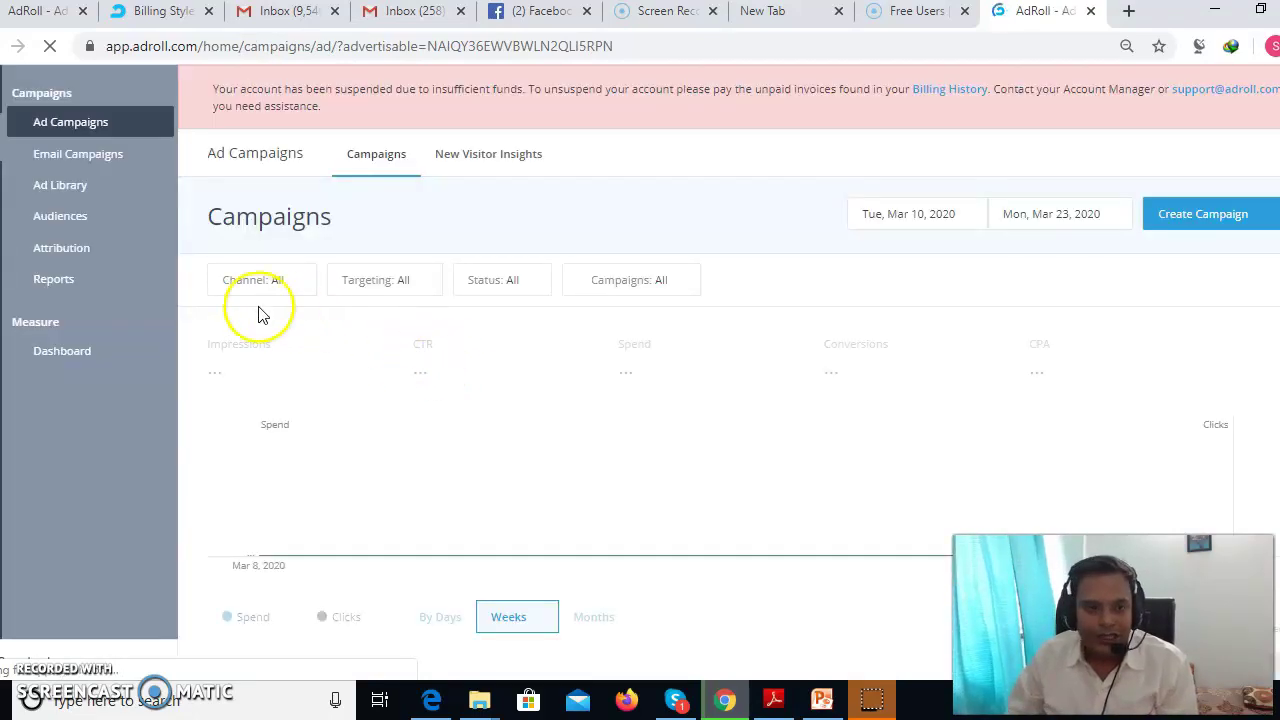
Go to the Audiences section and review the site visitor figures and the AdRoll Pixel status.
left_click(56, 218)
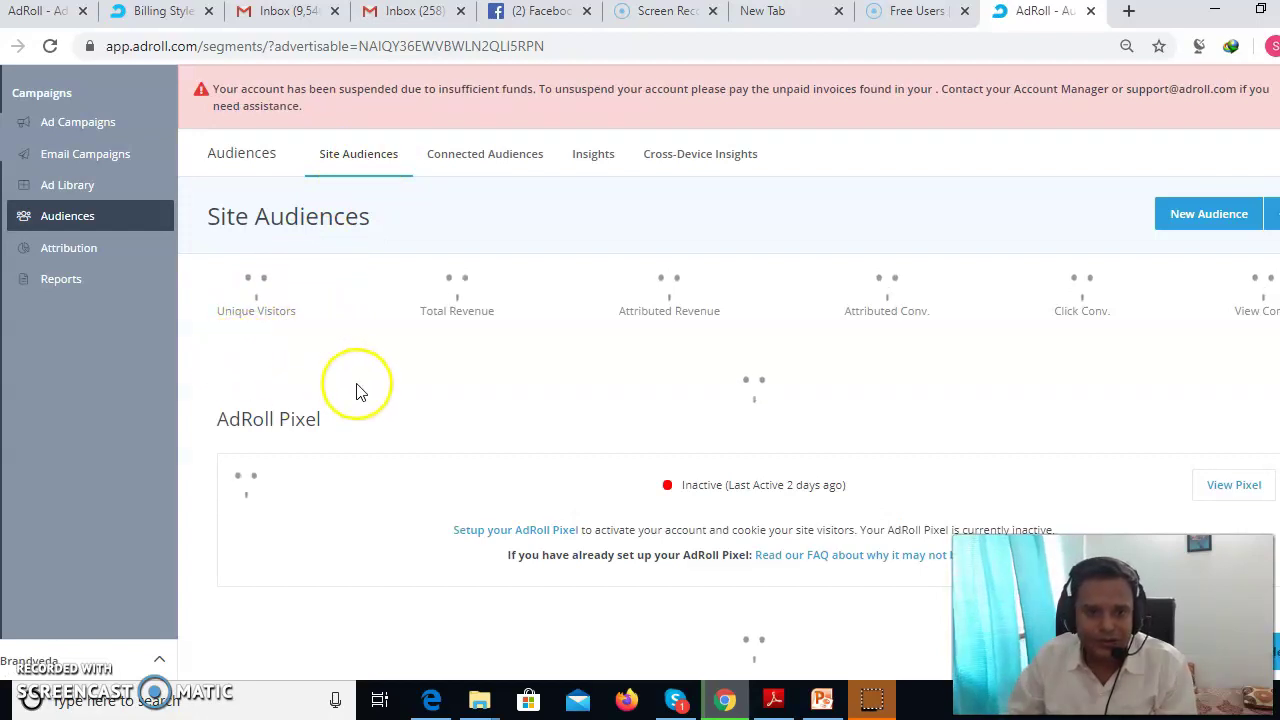
mouse_move(263, 317)
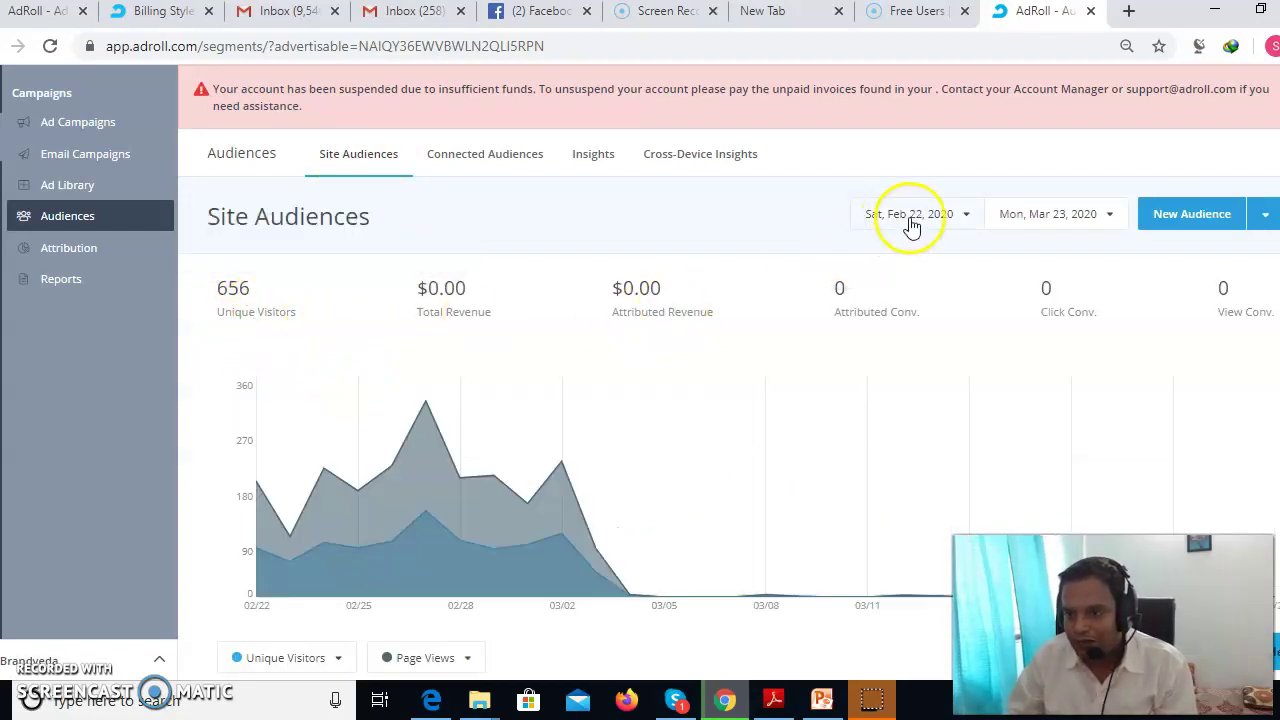
scroll(523, 457, "down", 5)
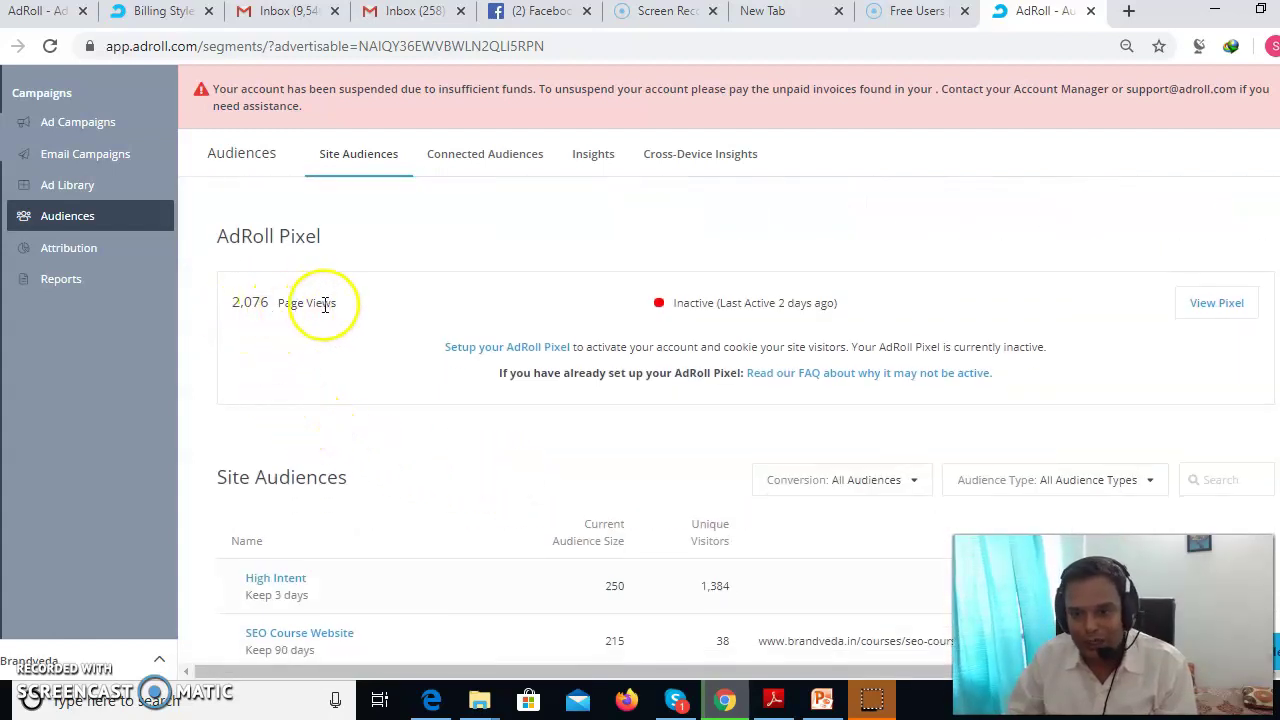
scroll(323, 320, "down", 1)
scroll(290, 324, "up", 1)
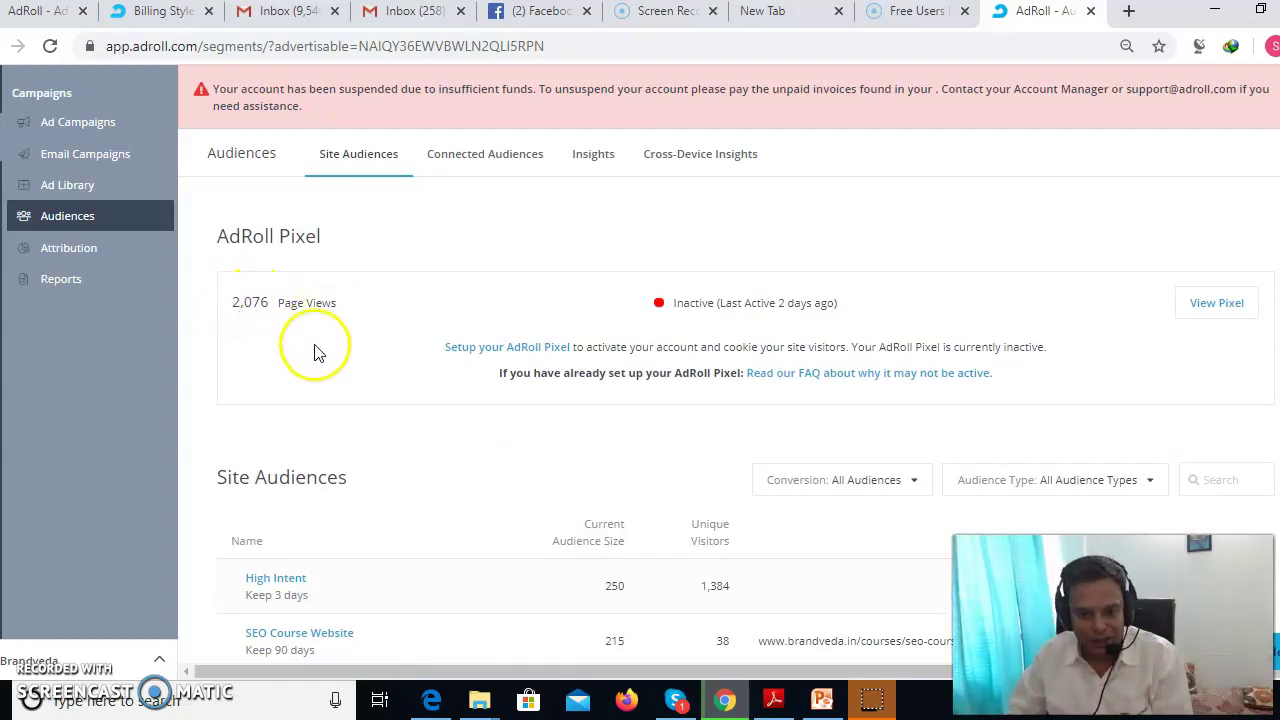
Examine the site audiences list, including the URL rule of the SEO Course Website audience.
scroll(313, 352, "down", 3)
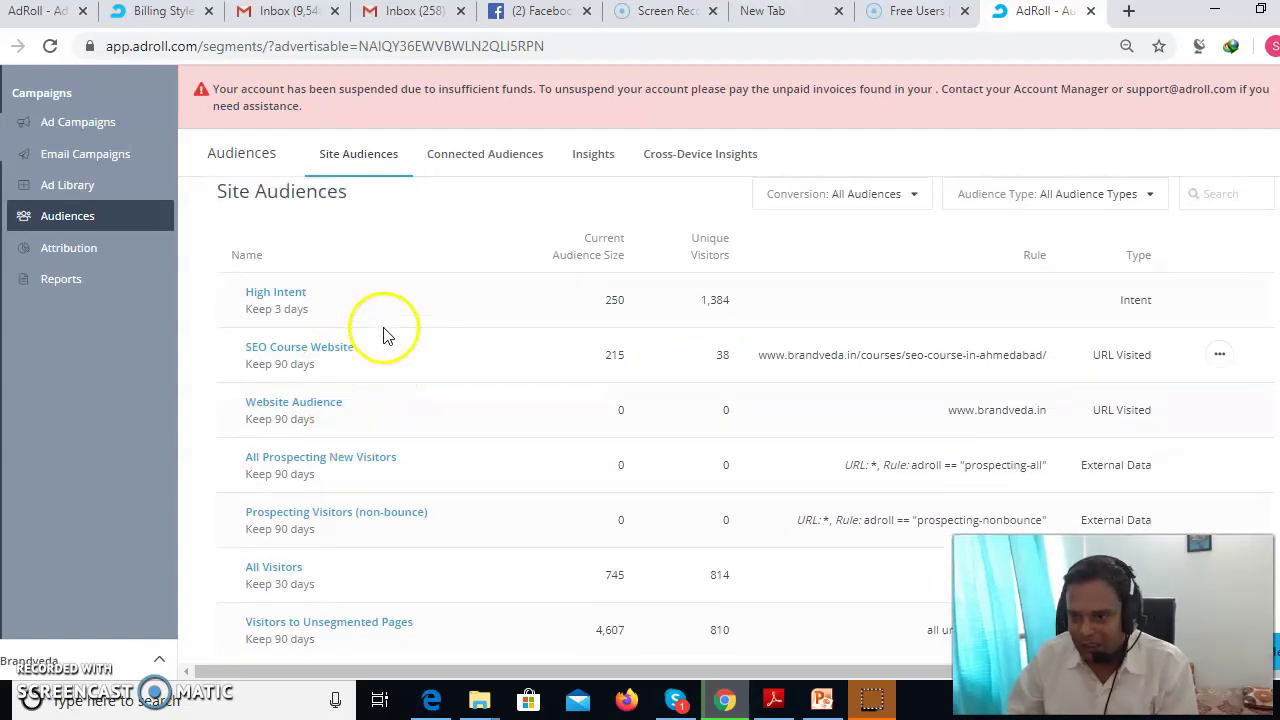
scroll(385, 335, "up", 1)
left_click_drag(897, 440, 1050, 441)
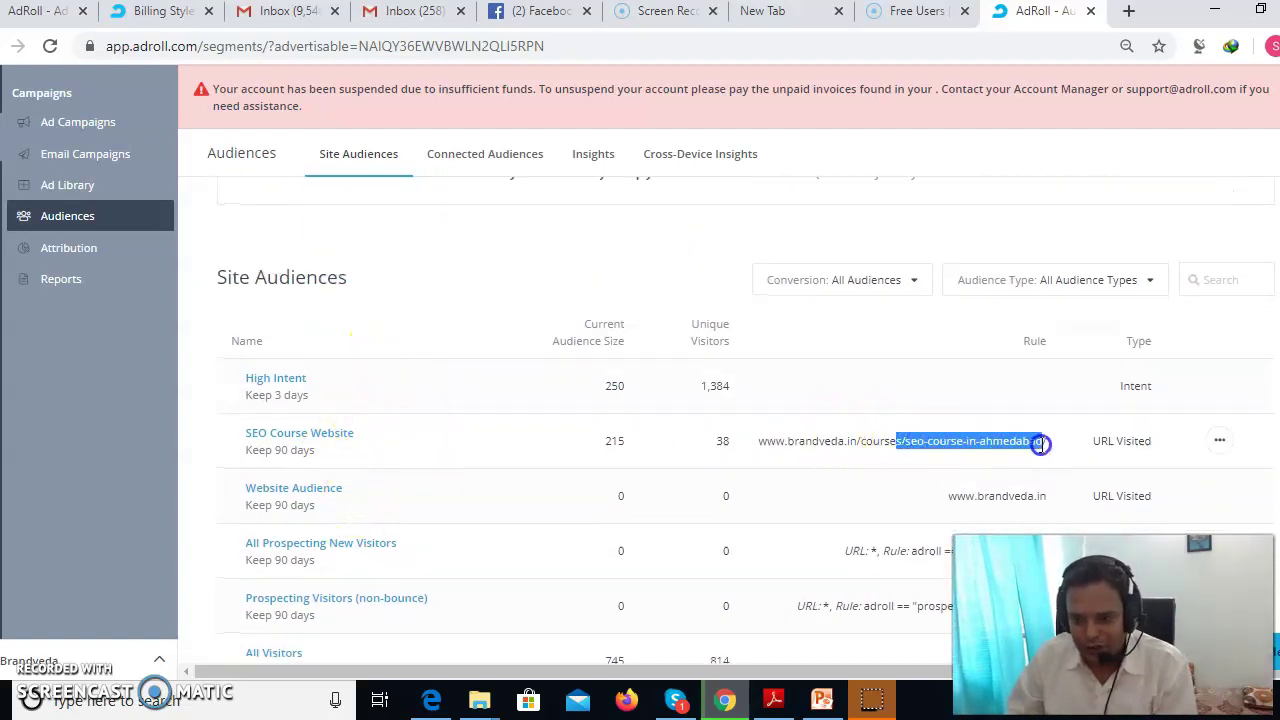
scroll(837, 426, "down", 1)
scroll(358, 395, "down", 2)
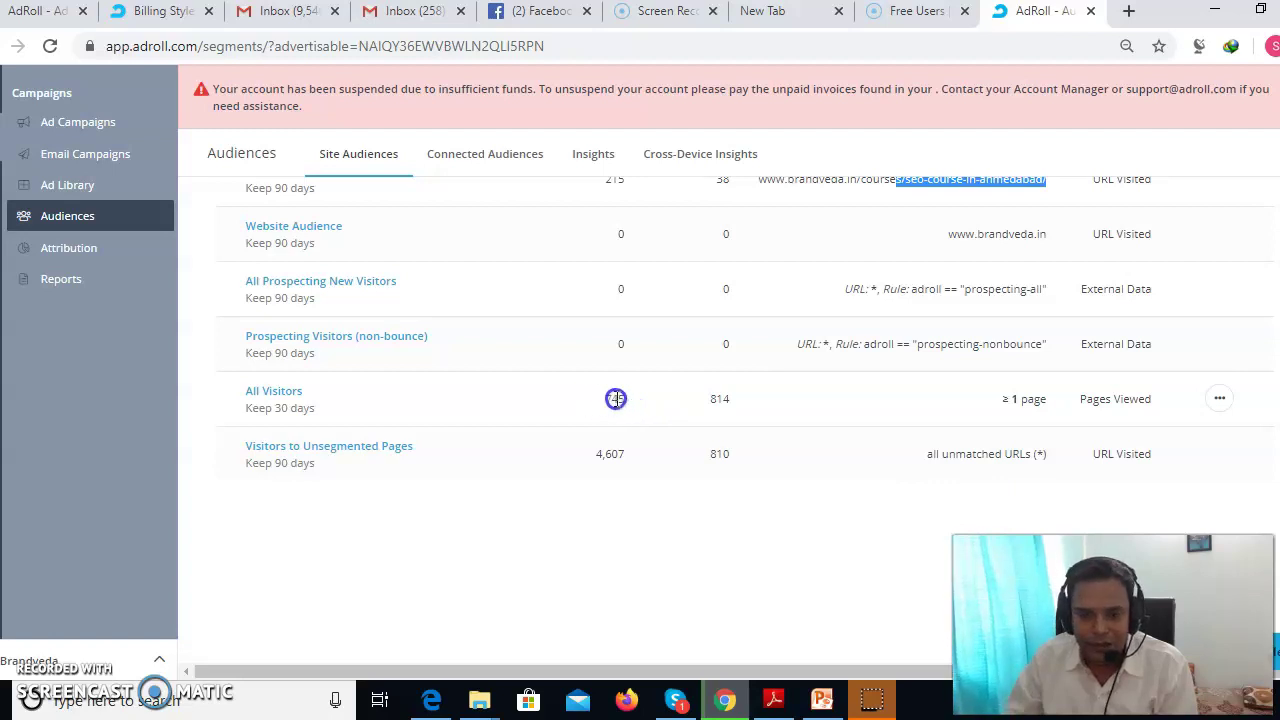
Open the All Visitors audience and review its overview chart, audience details and campaigns section.
left_click(273, 392)
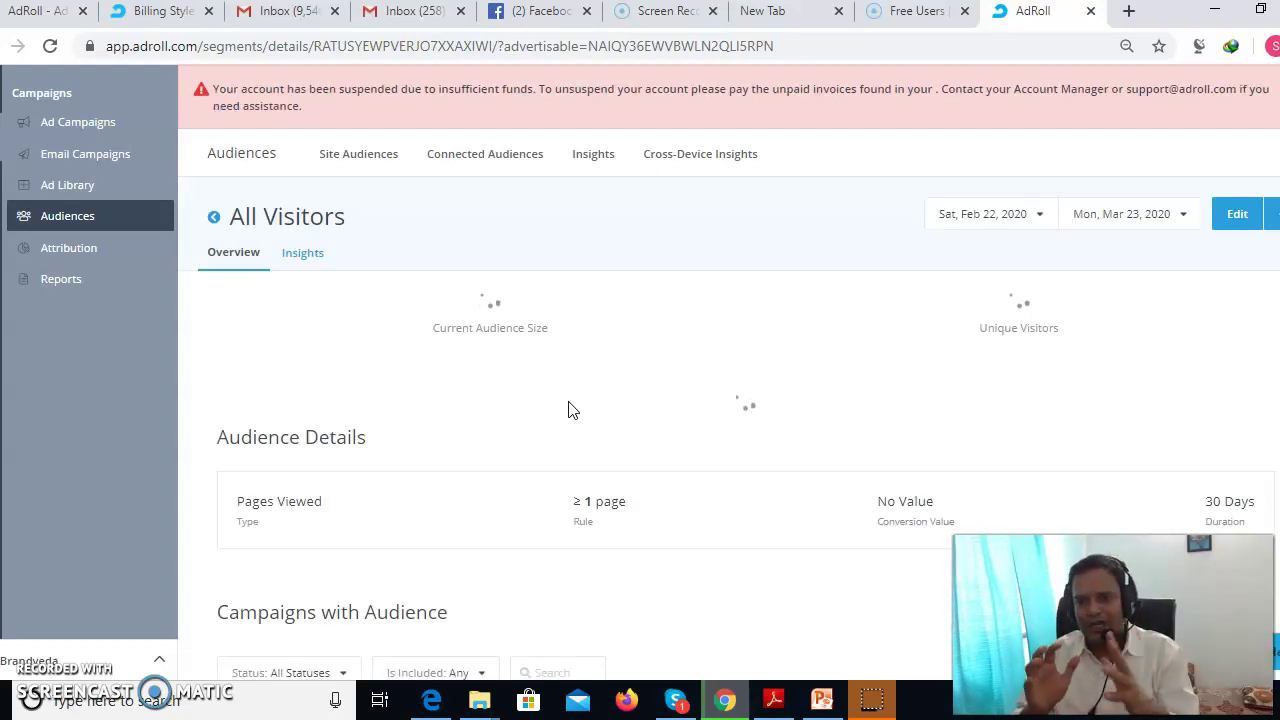
scroll(490, 418, "down", 2)
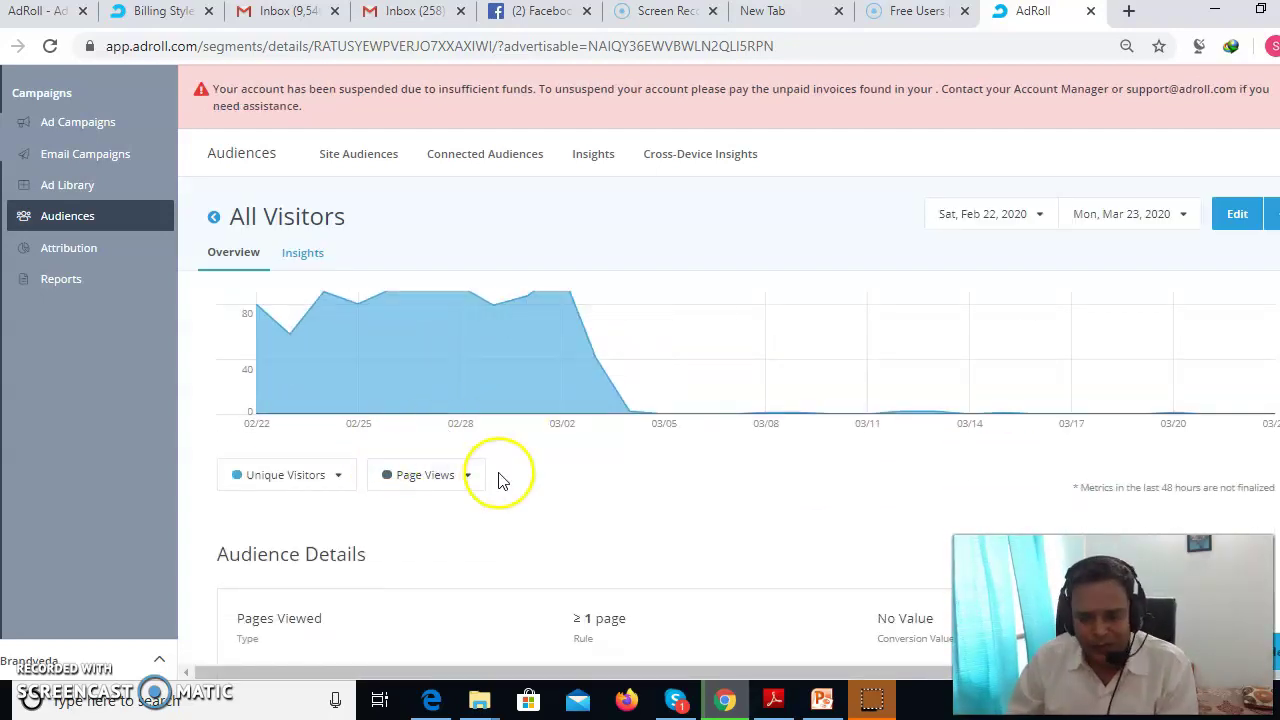
scroll(500, 480, "down", 3)
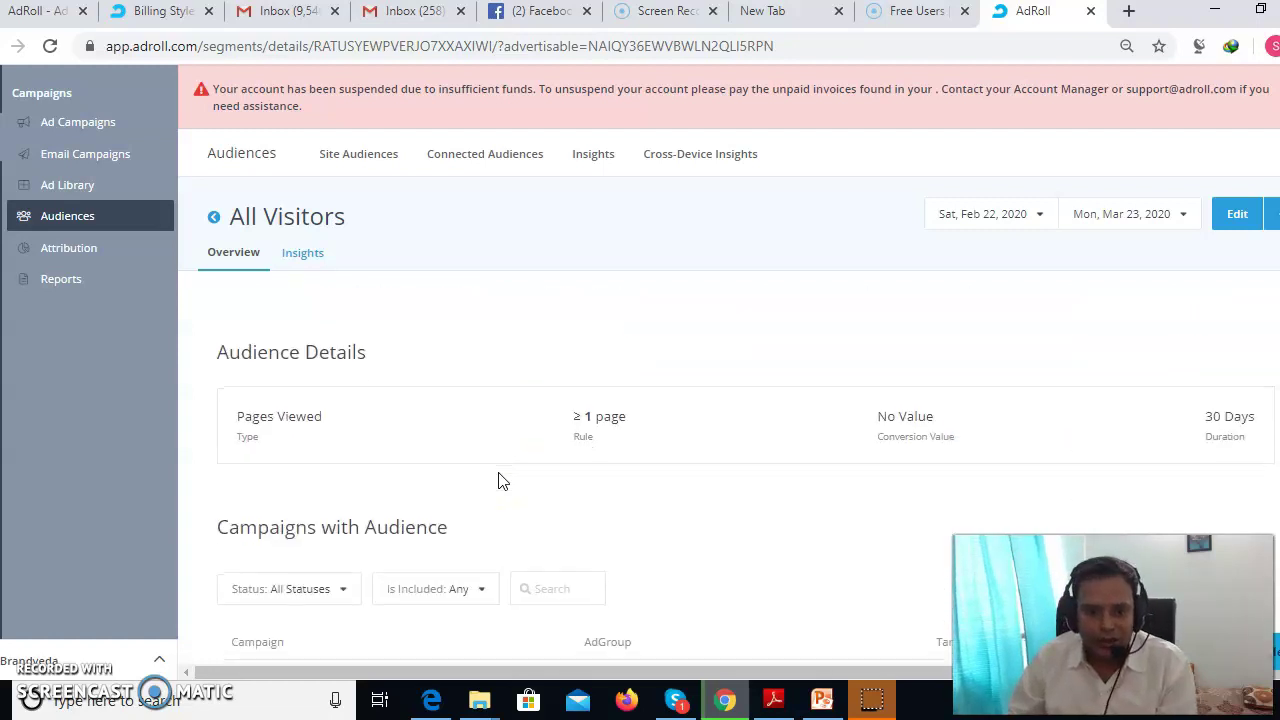
scroll(400, 500, "up", 5)
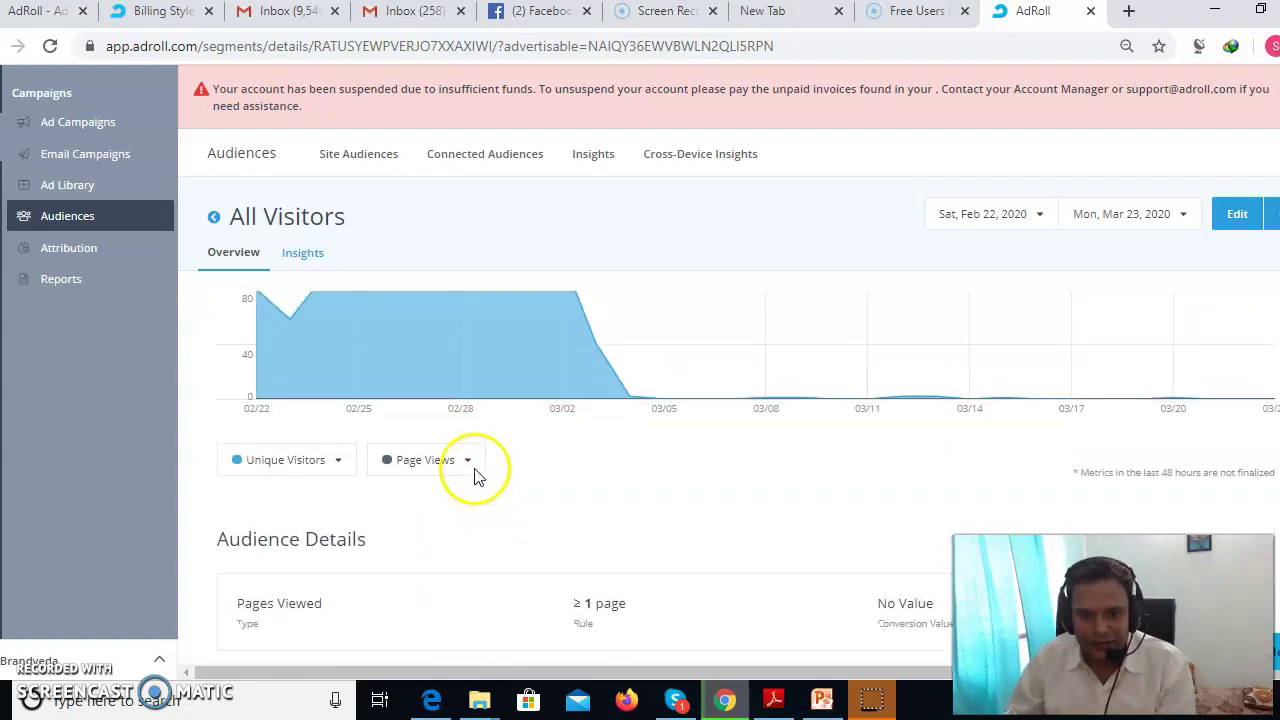
Open the All Visitors insights and examine the device, desktop versus mobile, operating system and web browser breakdowns.
left_click(304, 253)
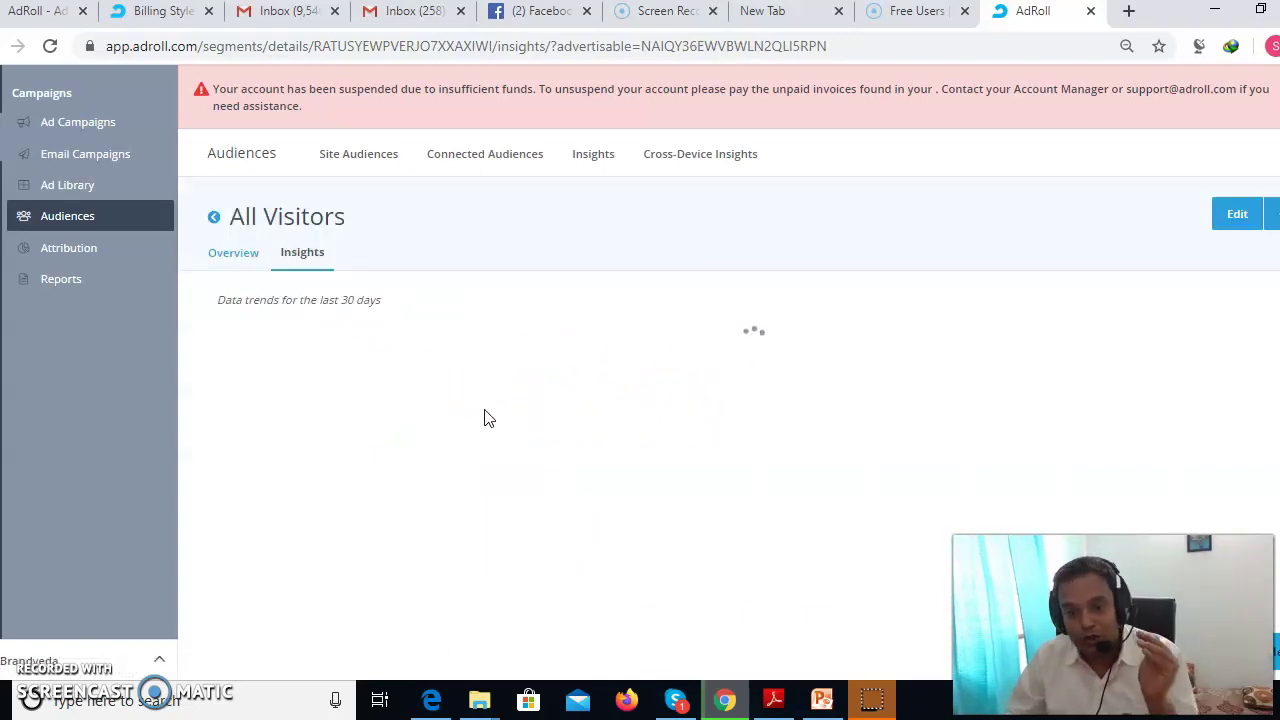
scroll(485, 420, "down", 3)
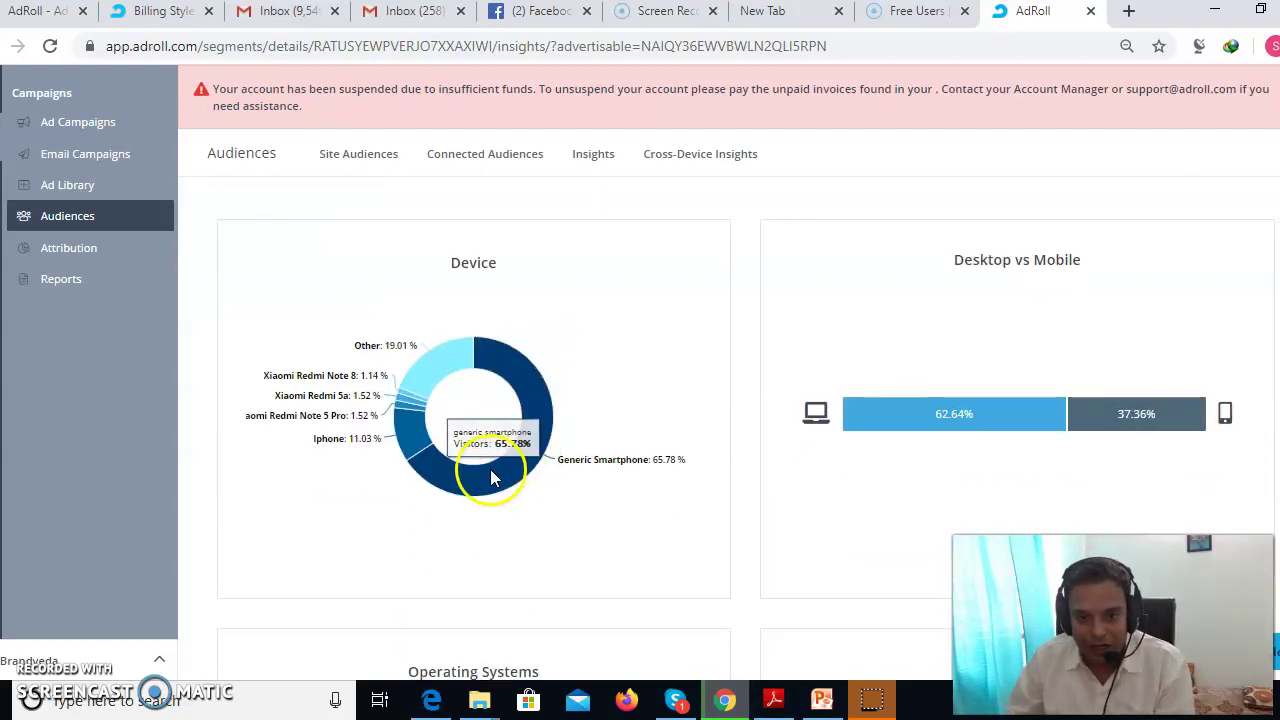
mouse_move(448, 374)
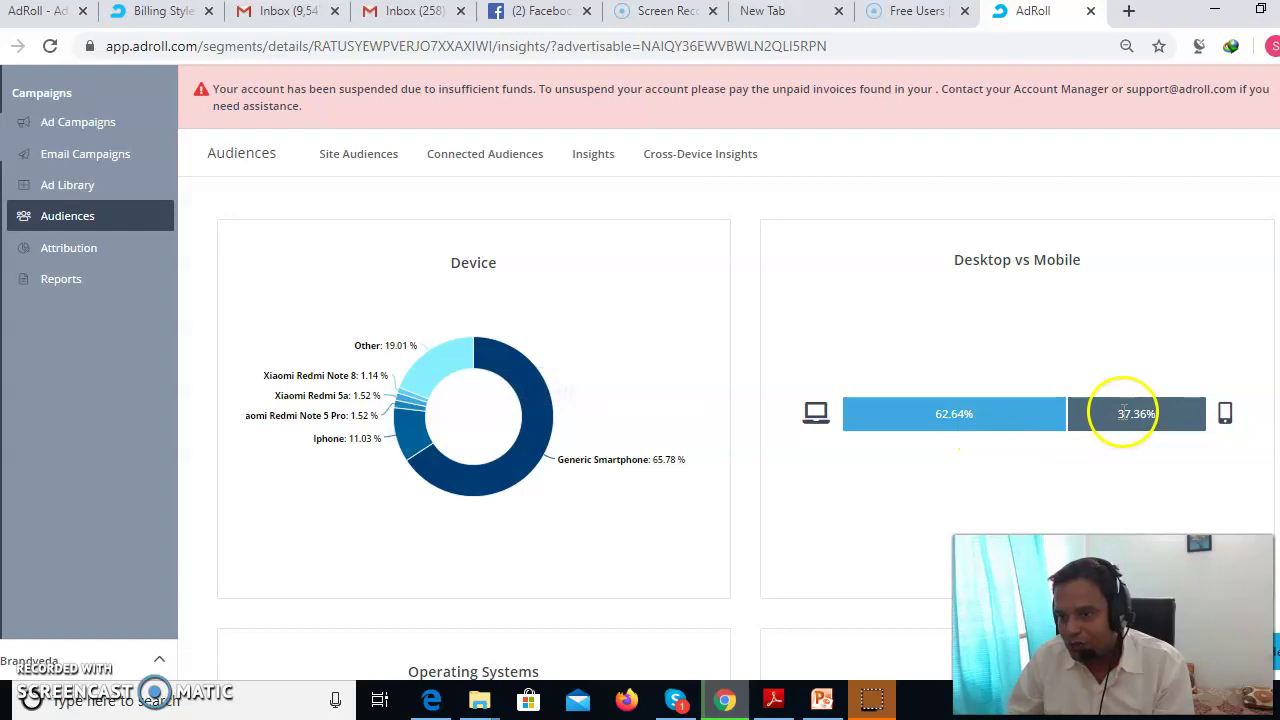
scroll(1124, 412, "down", 1)
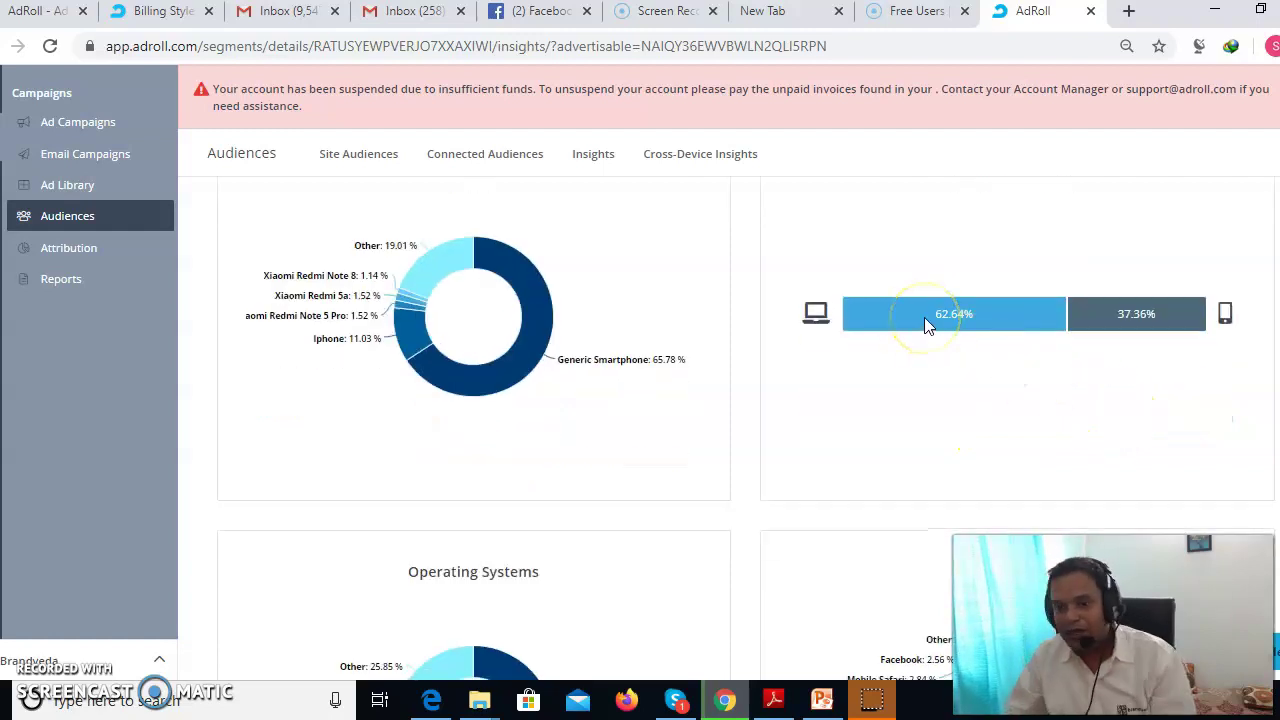
scroll(886, 406, "down", 3)
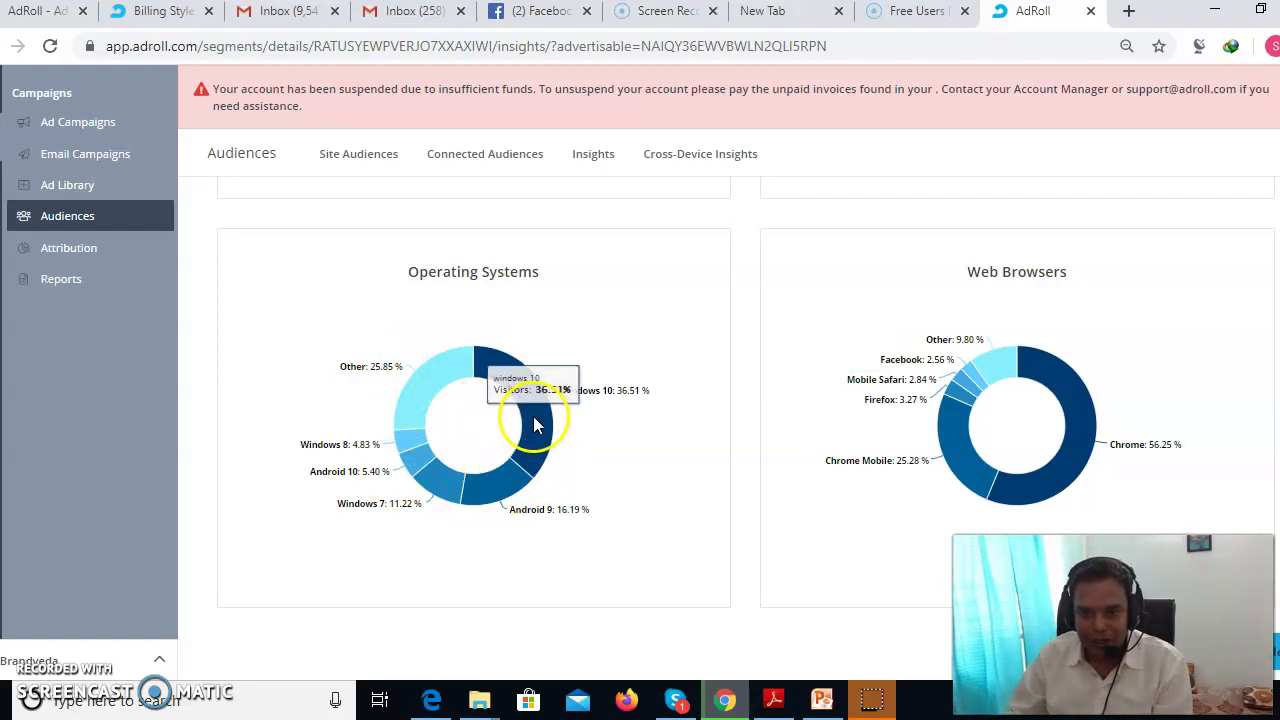
mouse_move(497, 484)
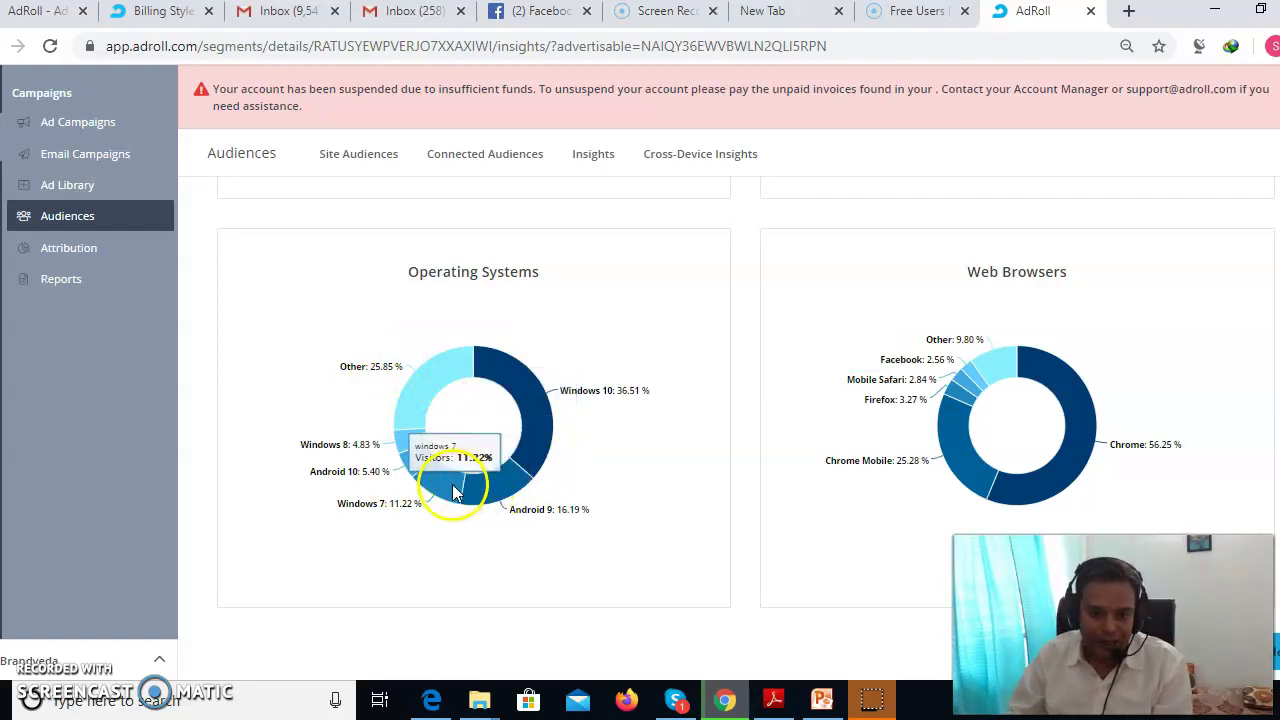
mouse_move(409, 452)
mouse_move(409, 386)
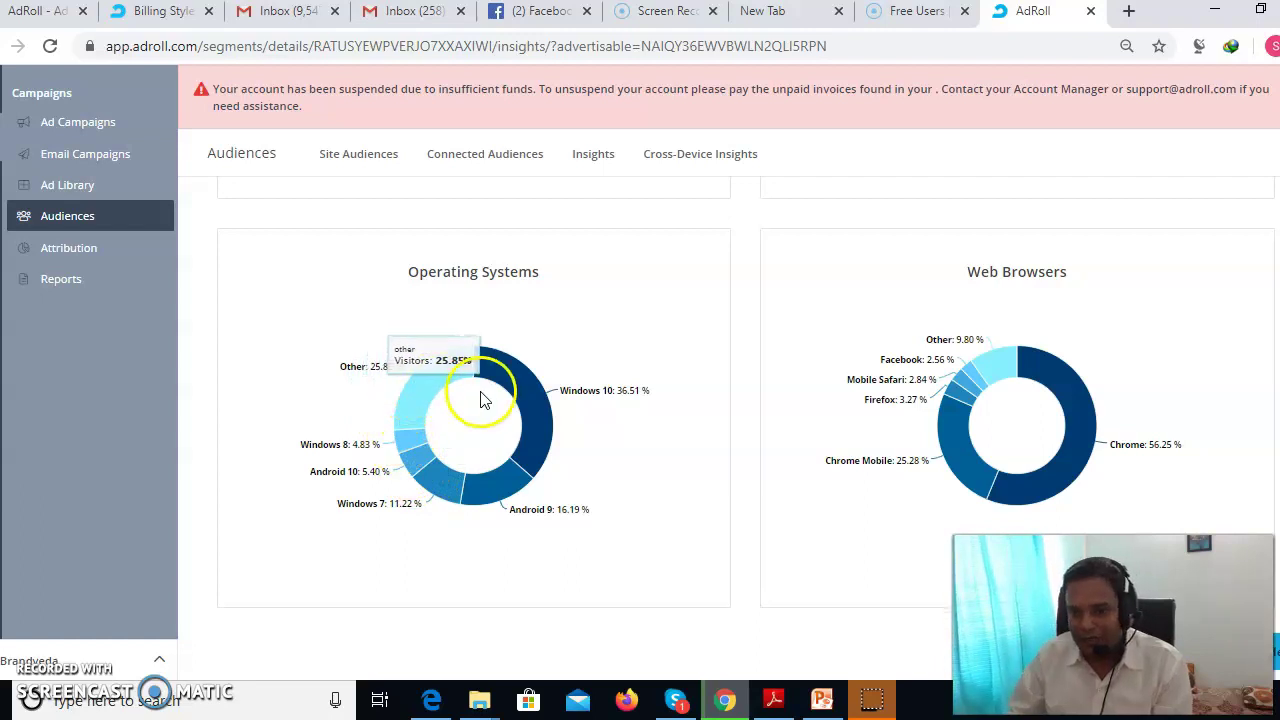
mouse_move(1025, 485)
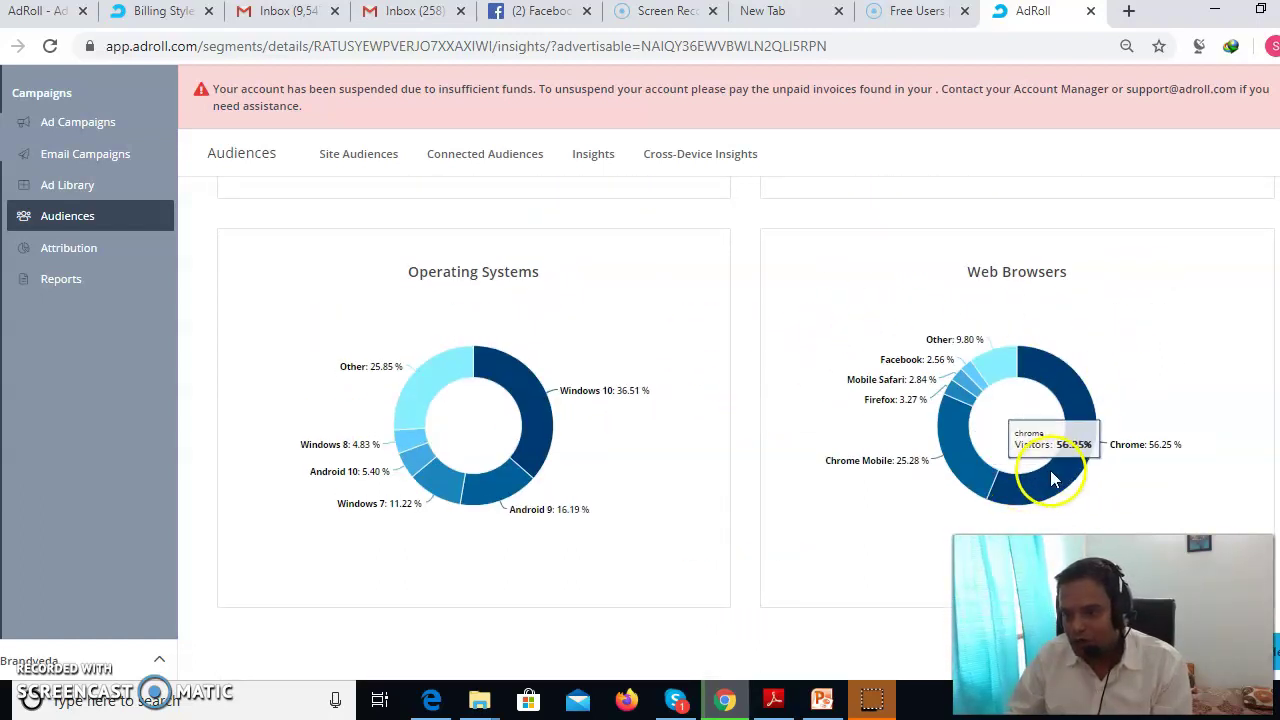
Examine the audience's country, language and United States map demographics, and revisit the device breakdown.
scroll(1071, 457, "down", 5)
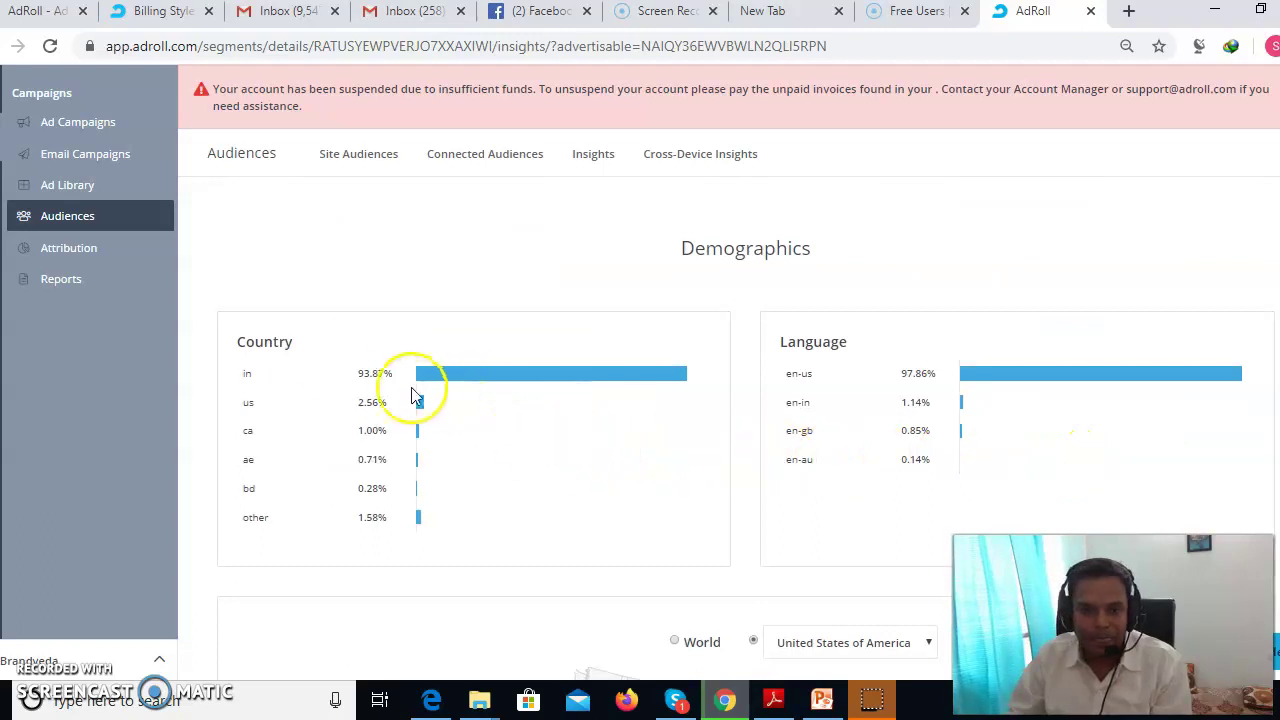
scroll(980, 409, "down", 3)
mouse_move(581, 474)
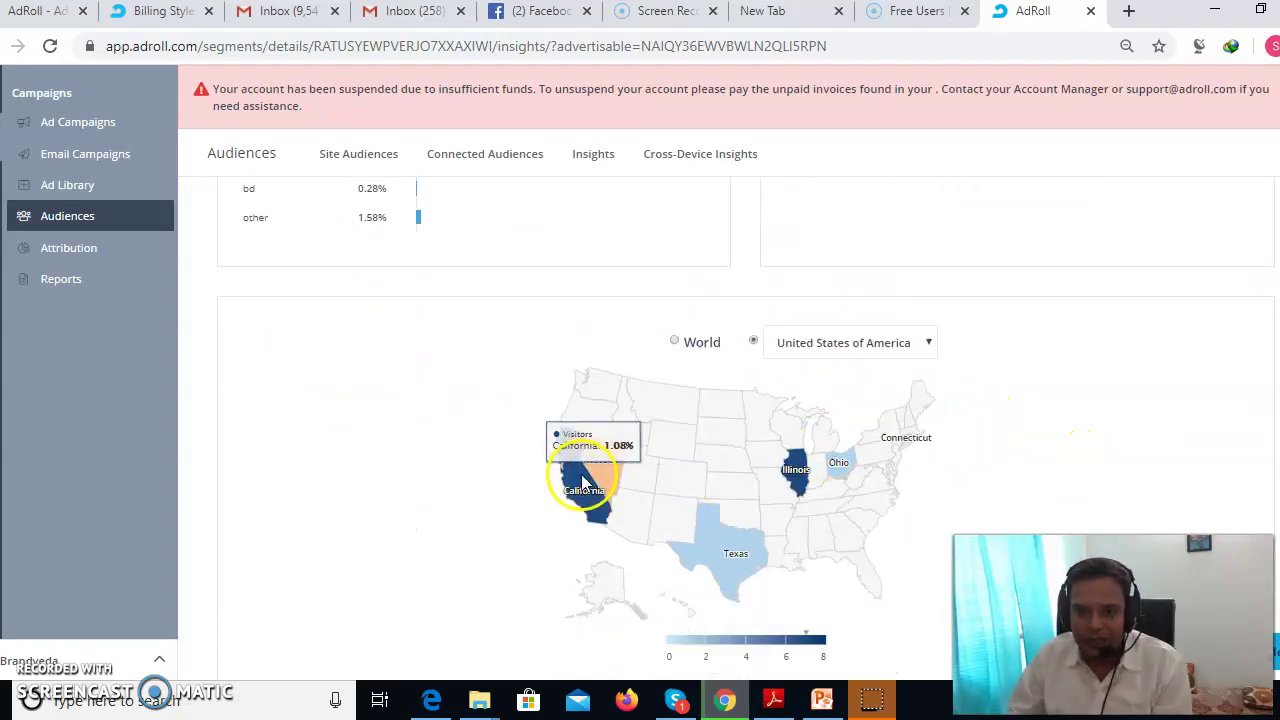
scroll(657, 500, "down", 3)
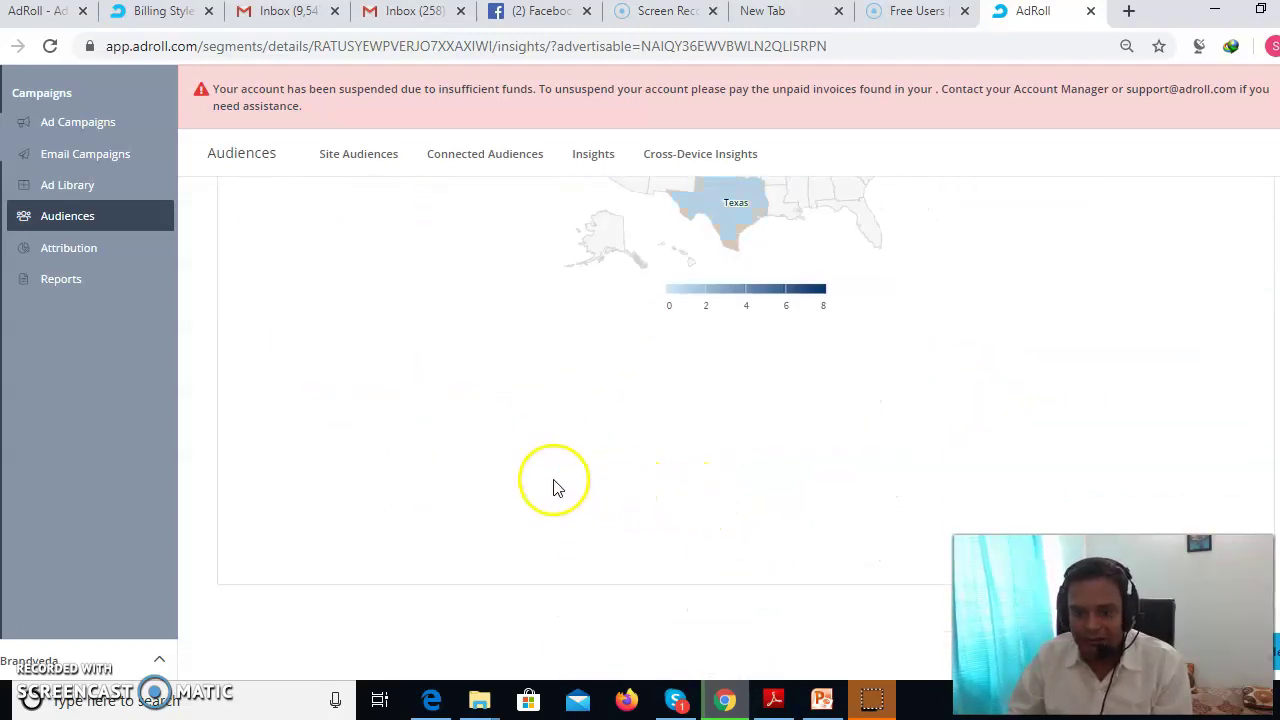
scroll(557, 487, "up", 12)
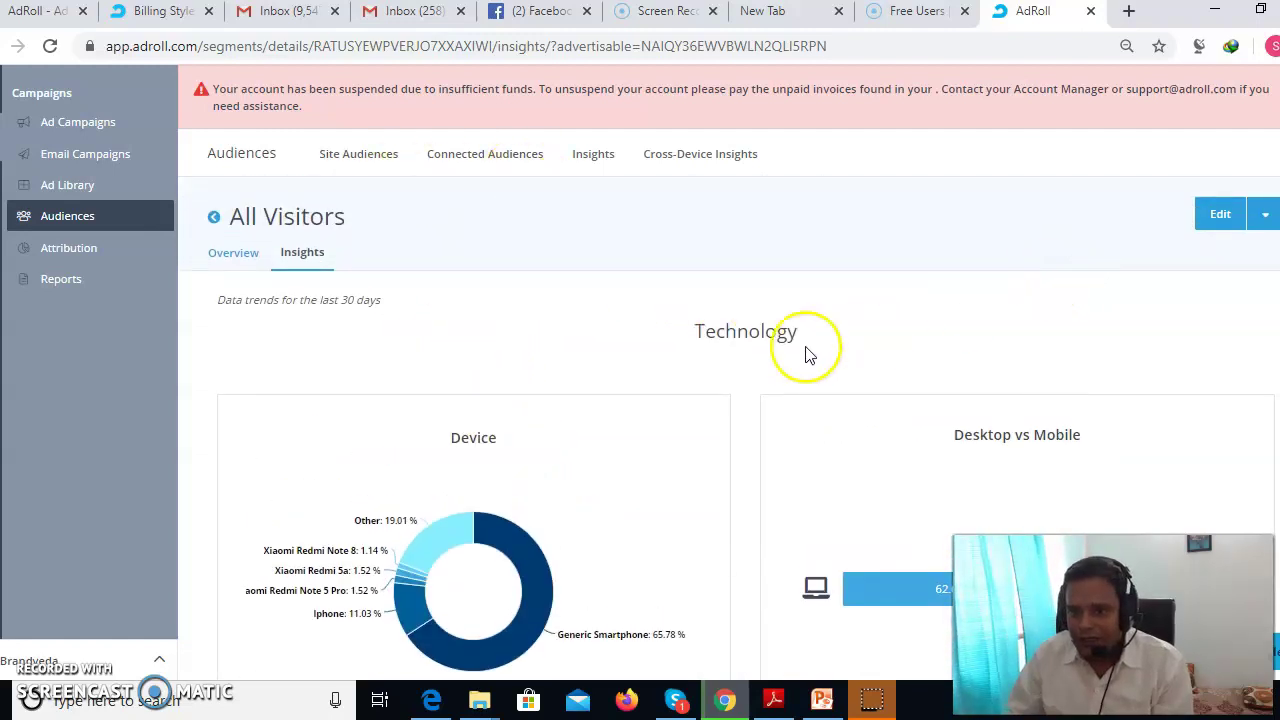
scroll(640, 371, "down", 2)
scroll(530, 380, "up", 1)
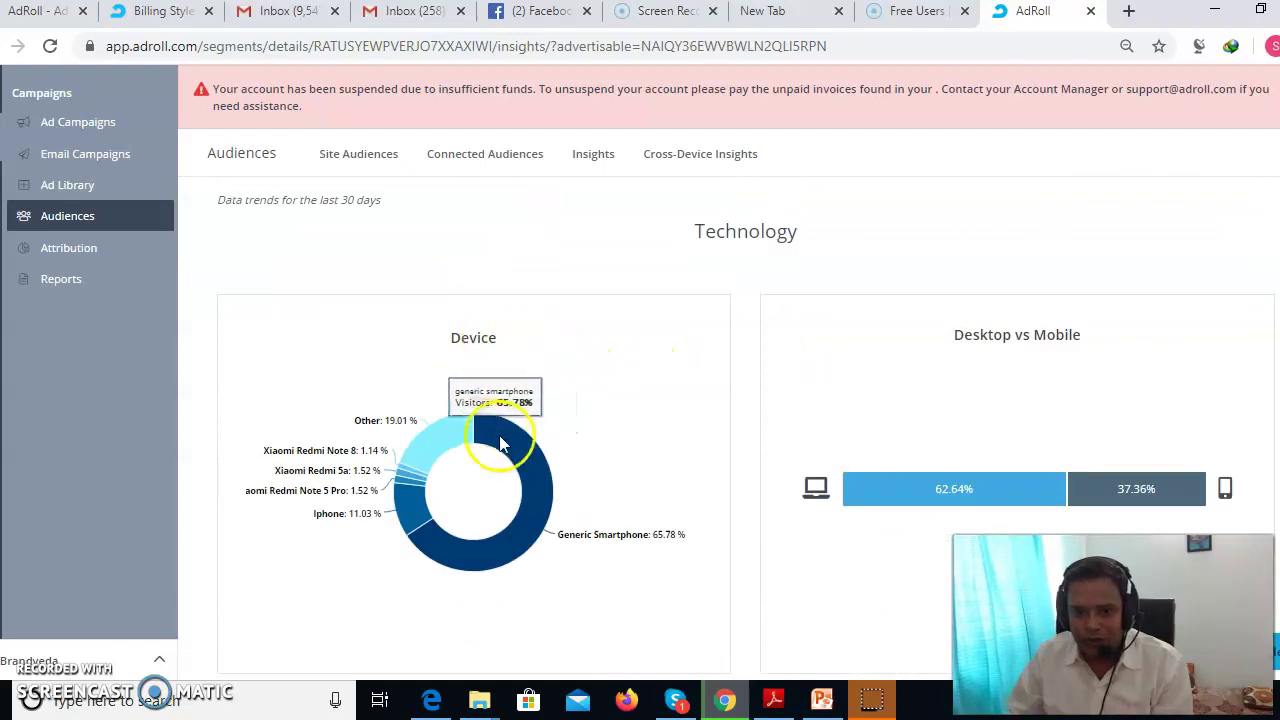
Open the All Visitors audience for editing to view its settings, and leave without saving.
scroll(569, 351, "up", 1)
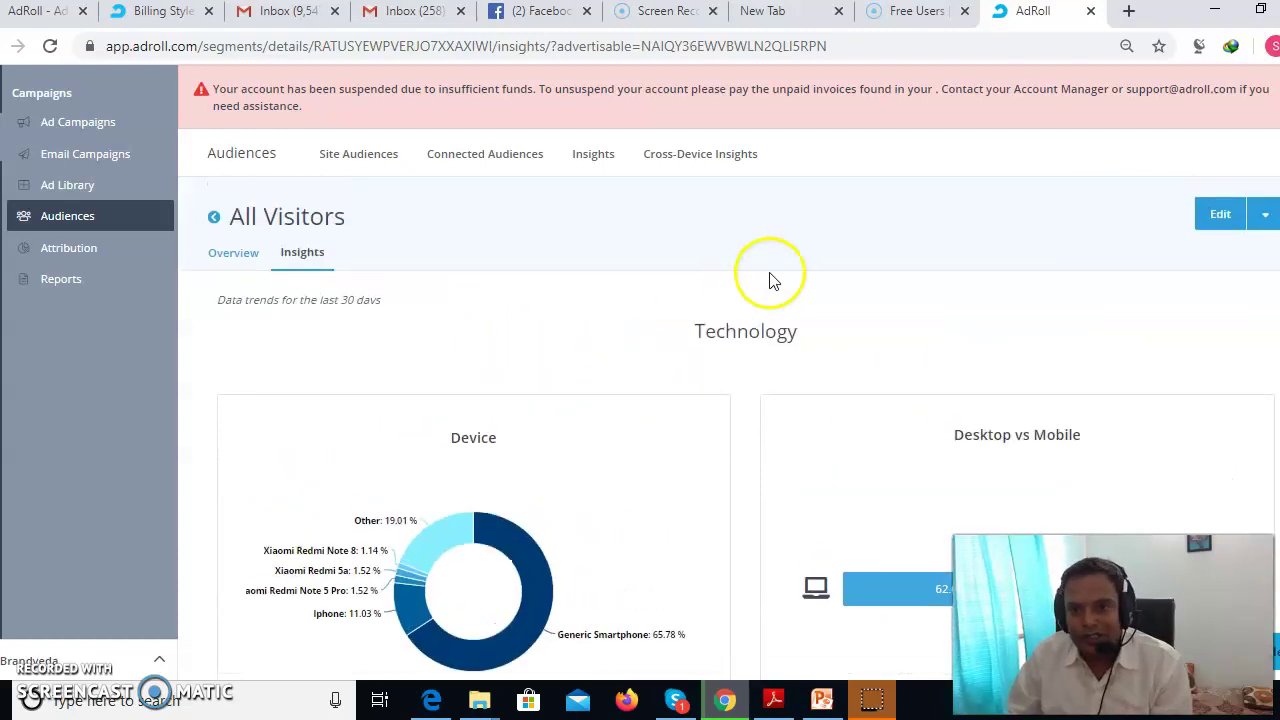
left_click(1220, 217)
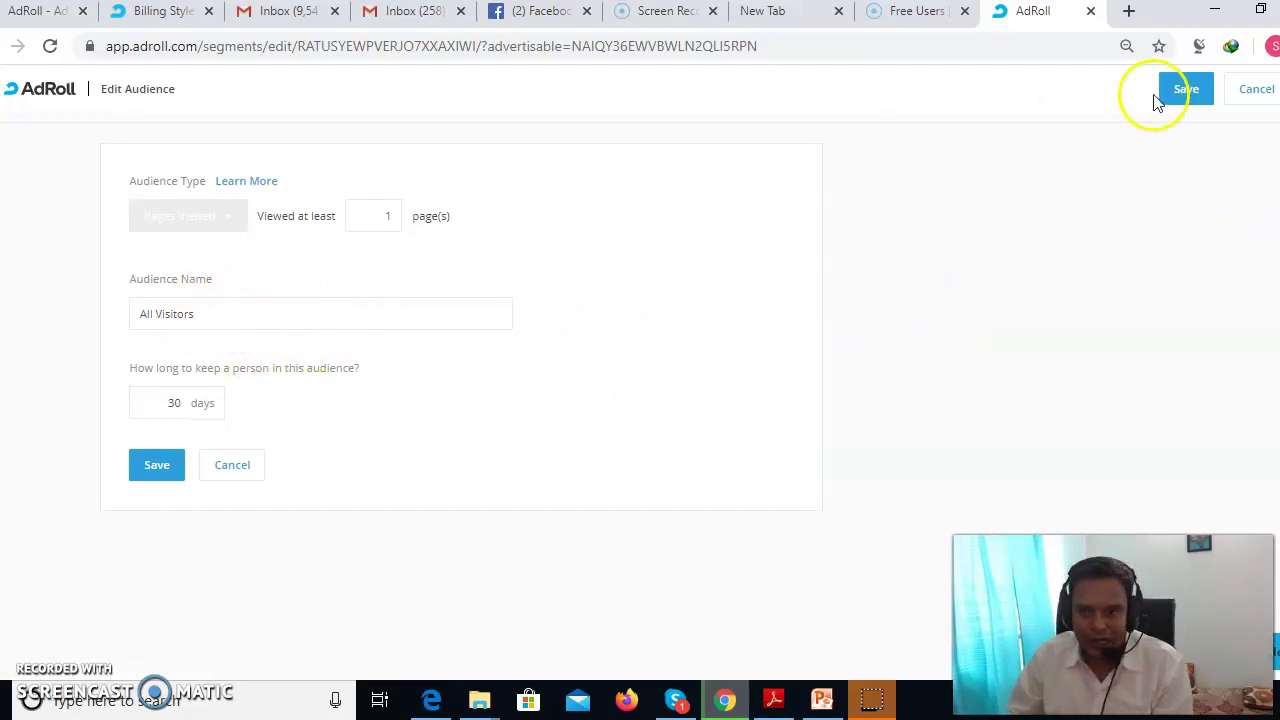
left_click(1236, 90)
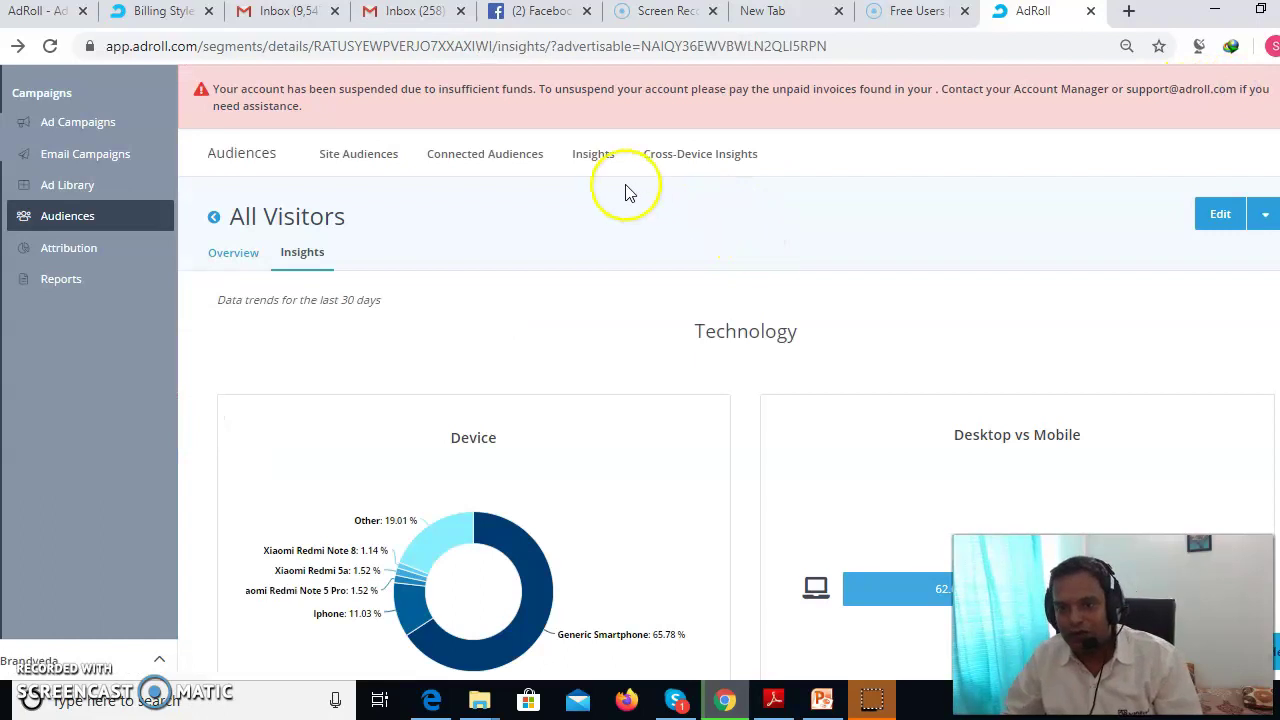
View the Ad Campaigns overview, and go to the Ad Library to examine the list of ads.
left_click(88, 123)
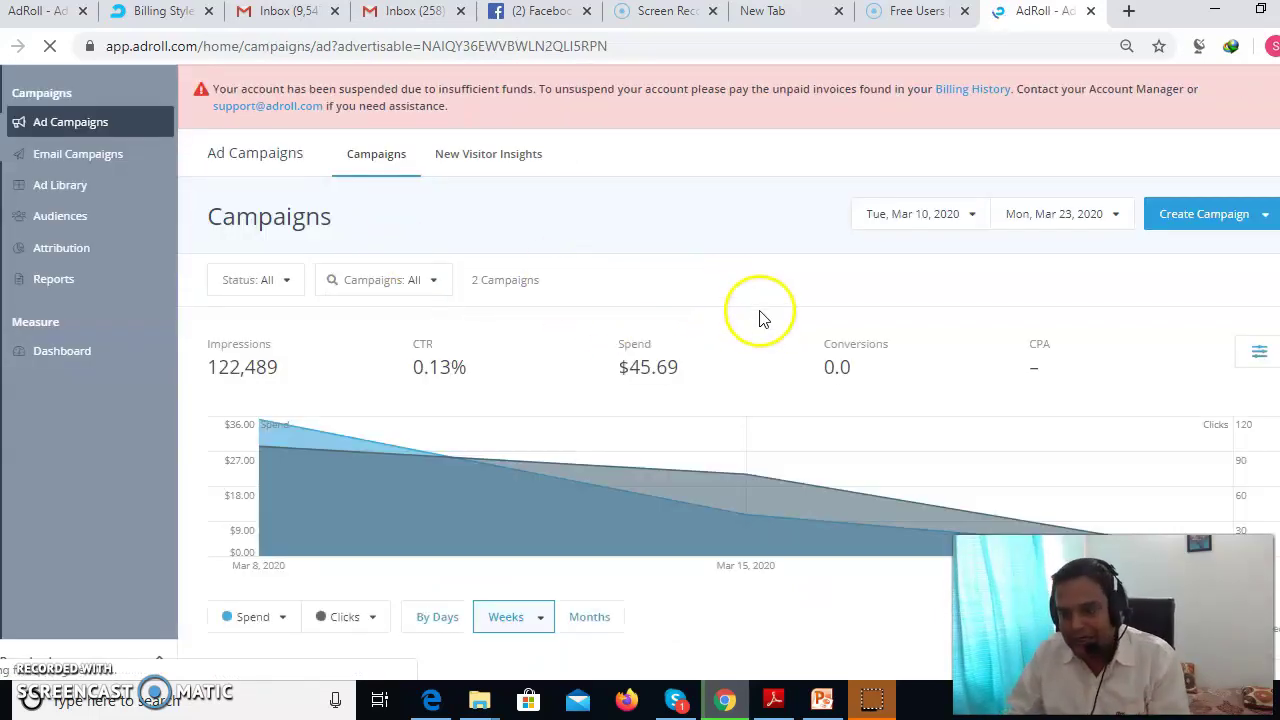
scroll(760, 340, "down", 3)
left_click(78, 186)
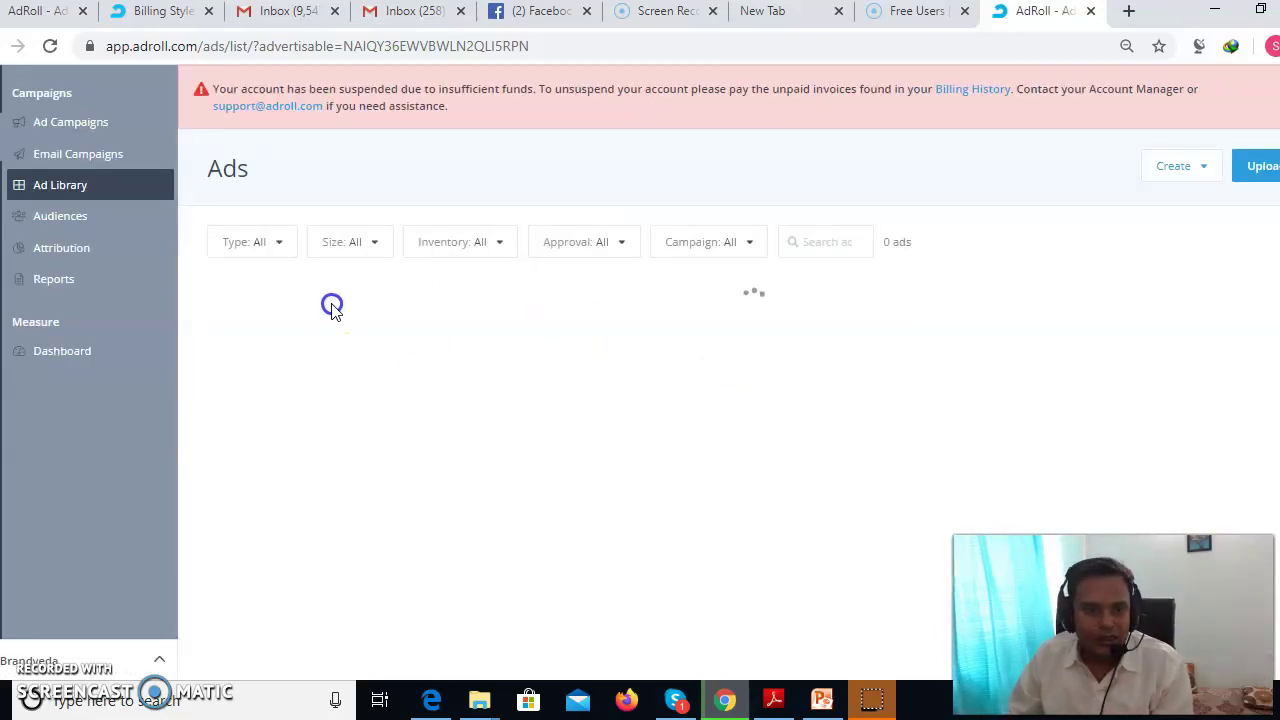
scroll(670, 368, "down", 2)
scroll(490, 314, "up", 2)
left_click(505, 314)
scroll(531, 371, "down", 3)
scroll(531, 371, "up", 3)
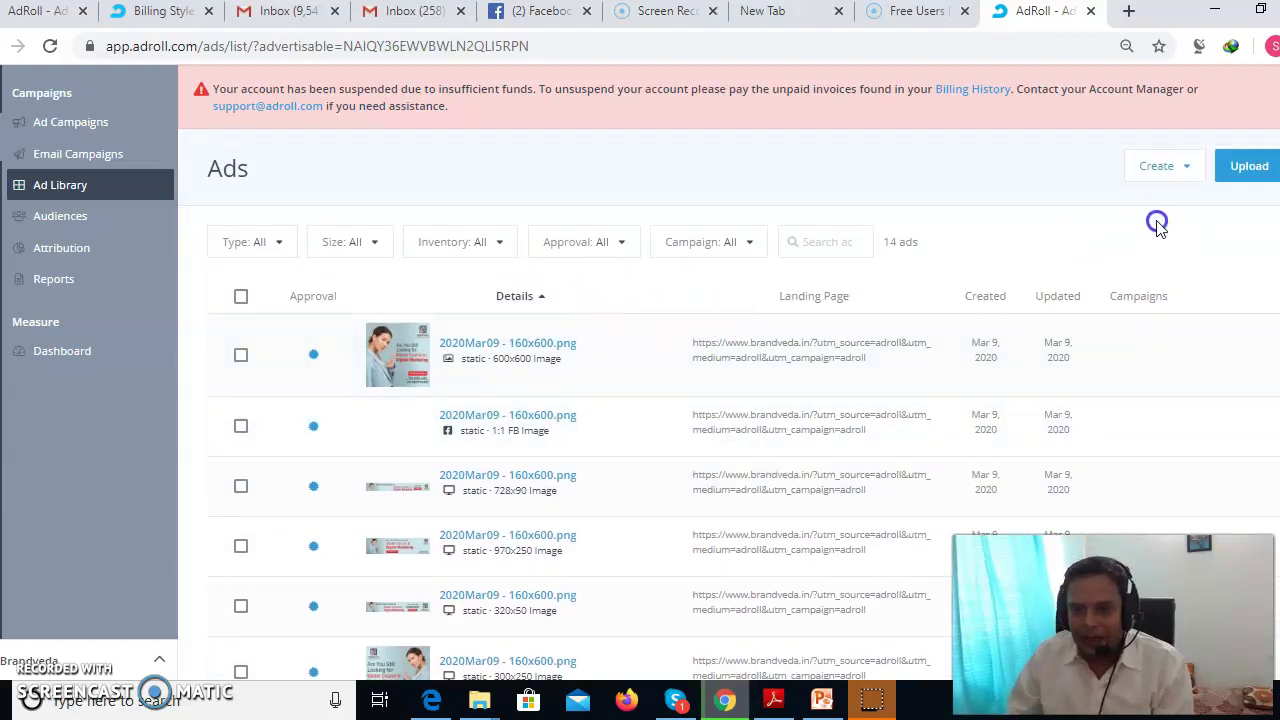
Open the ad upload form's guide to all supported sizes and examine its compliance, static and dynamic ad format sections.
left_click(1249, 166)
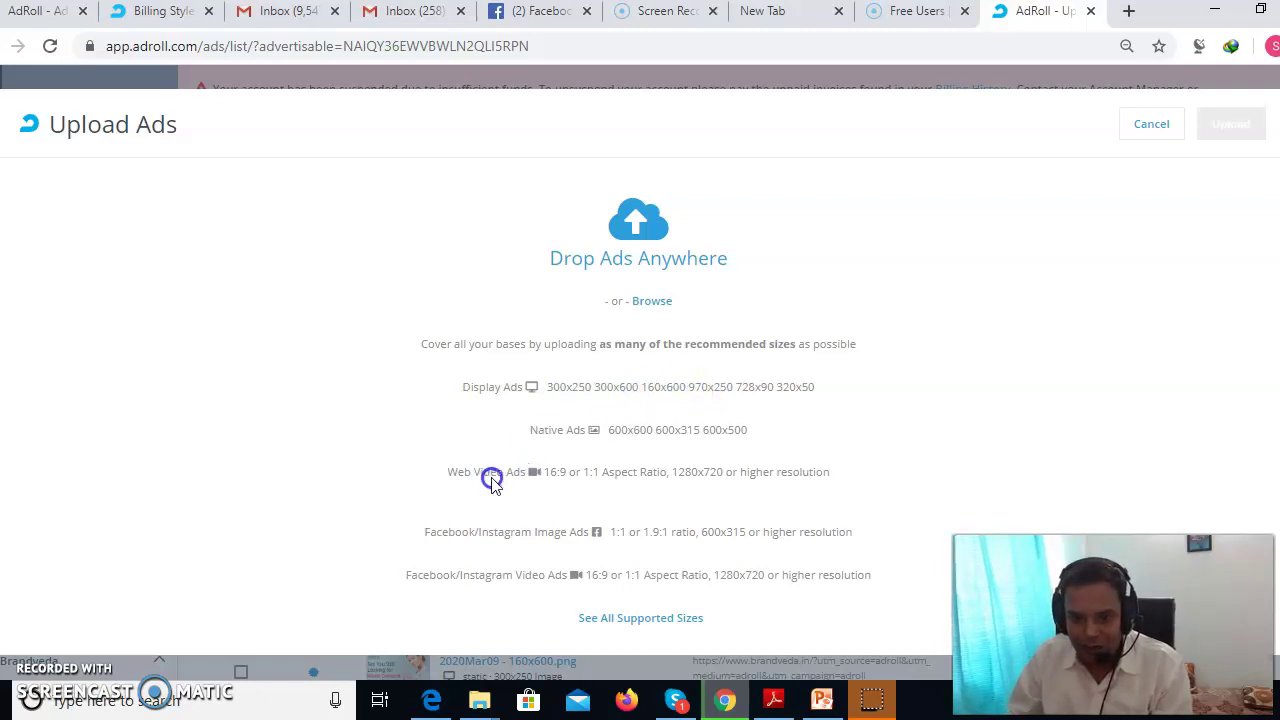
left_click(645, 616)
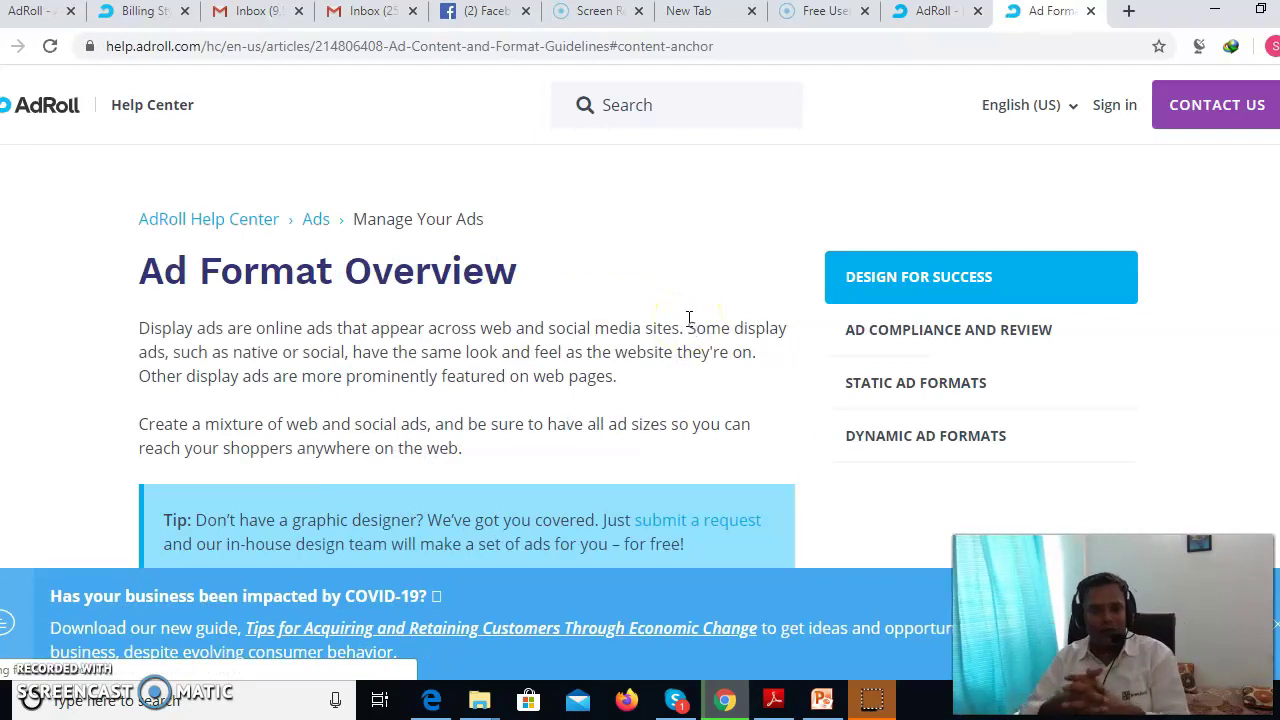
scroll(720, 346, "down", 5)
scroll(677, 398, "down", 15)
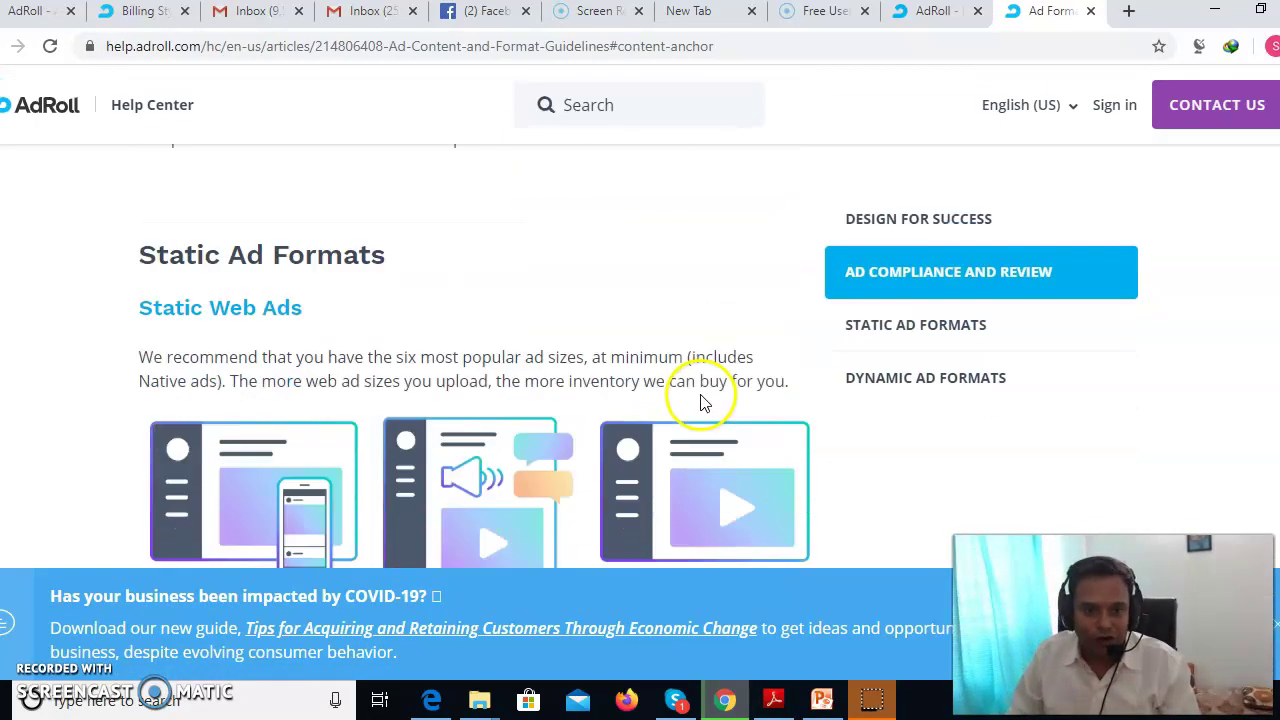
scroll(685, 440, "up", 4)
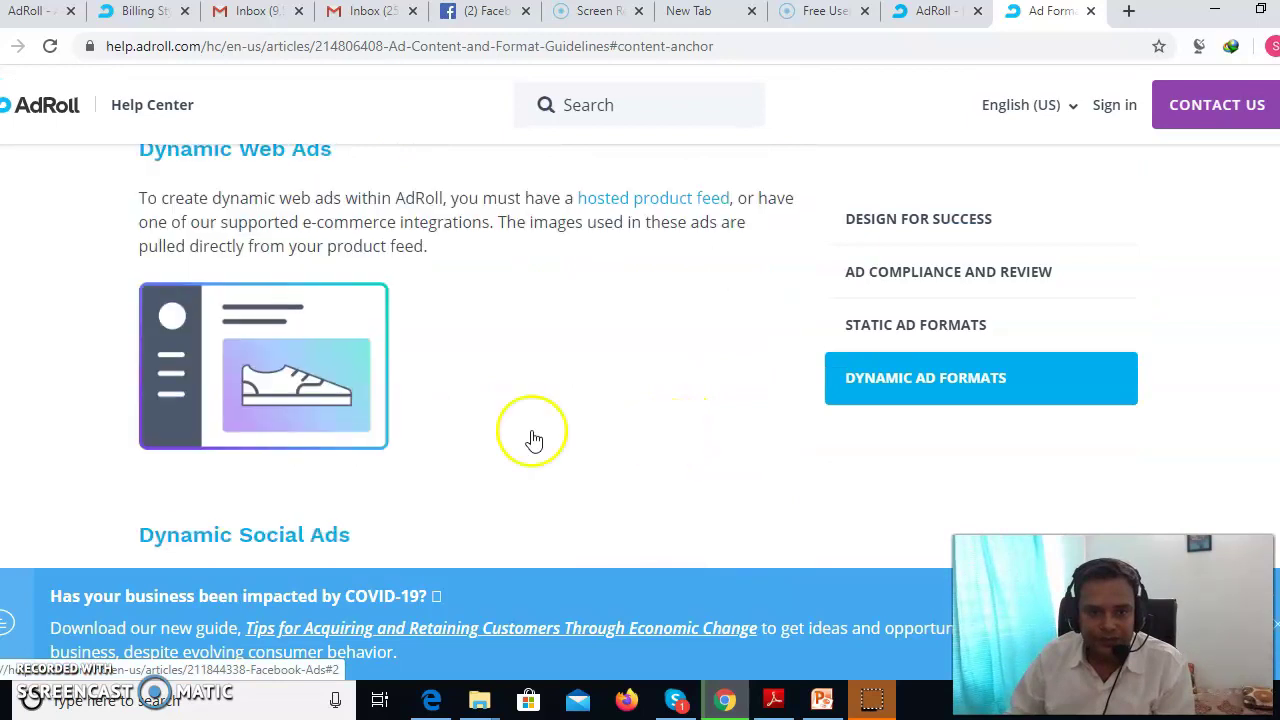
scroll(529, 434, "down", 10)
scroll(354, 429, "up", 3)
scroll(466, 393, "up", 10)
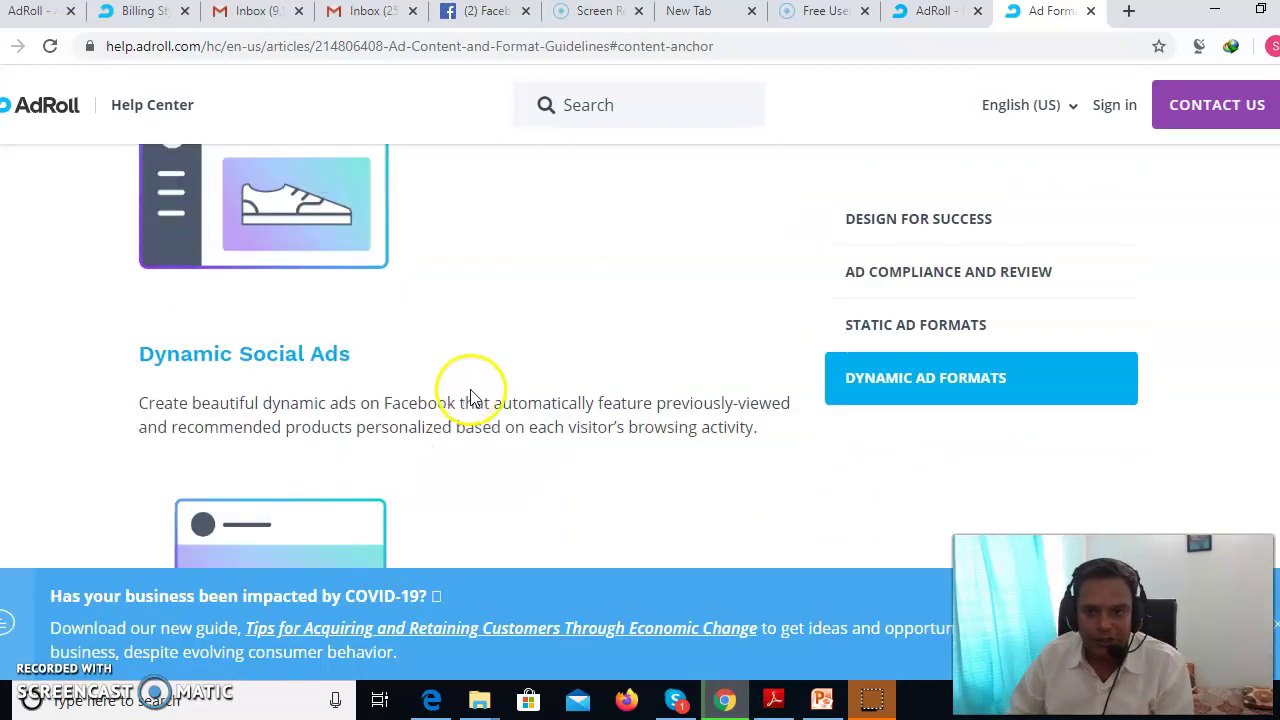
scroll(690, 330, "up", 3)
scroll(575, 380, "up", 6)
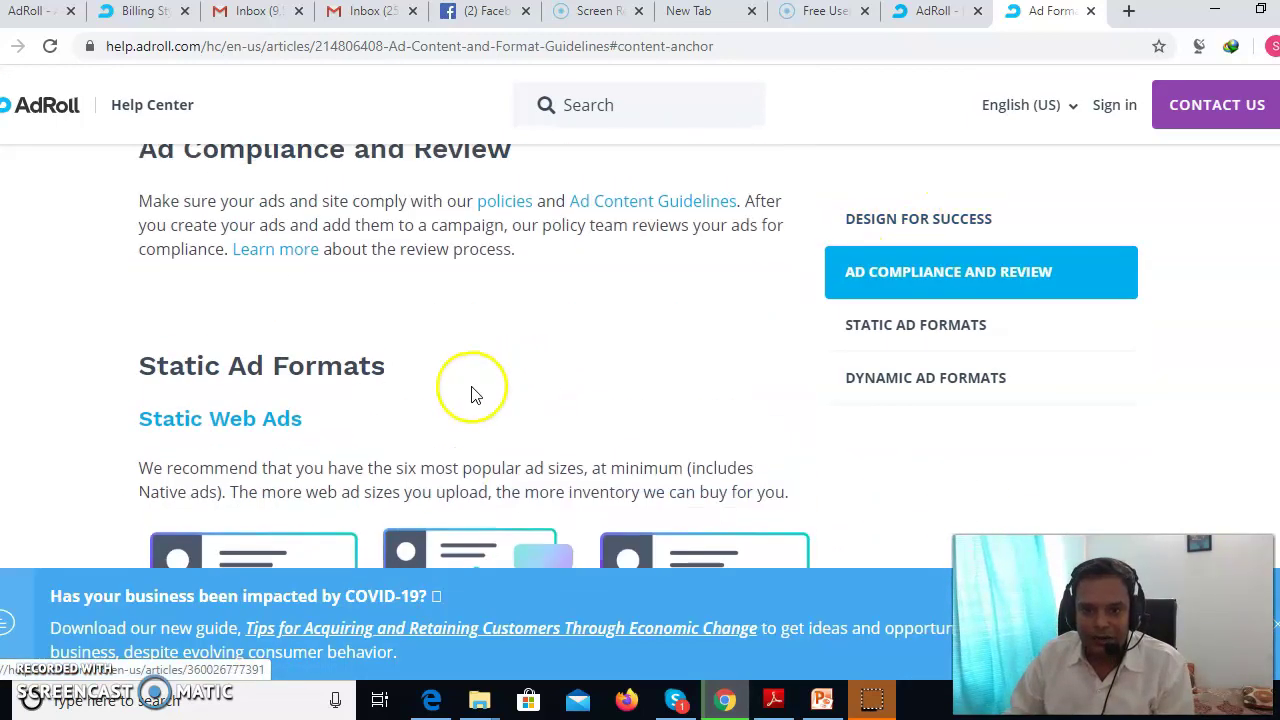
scroll(323, 414, "down", 4)
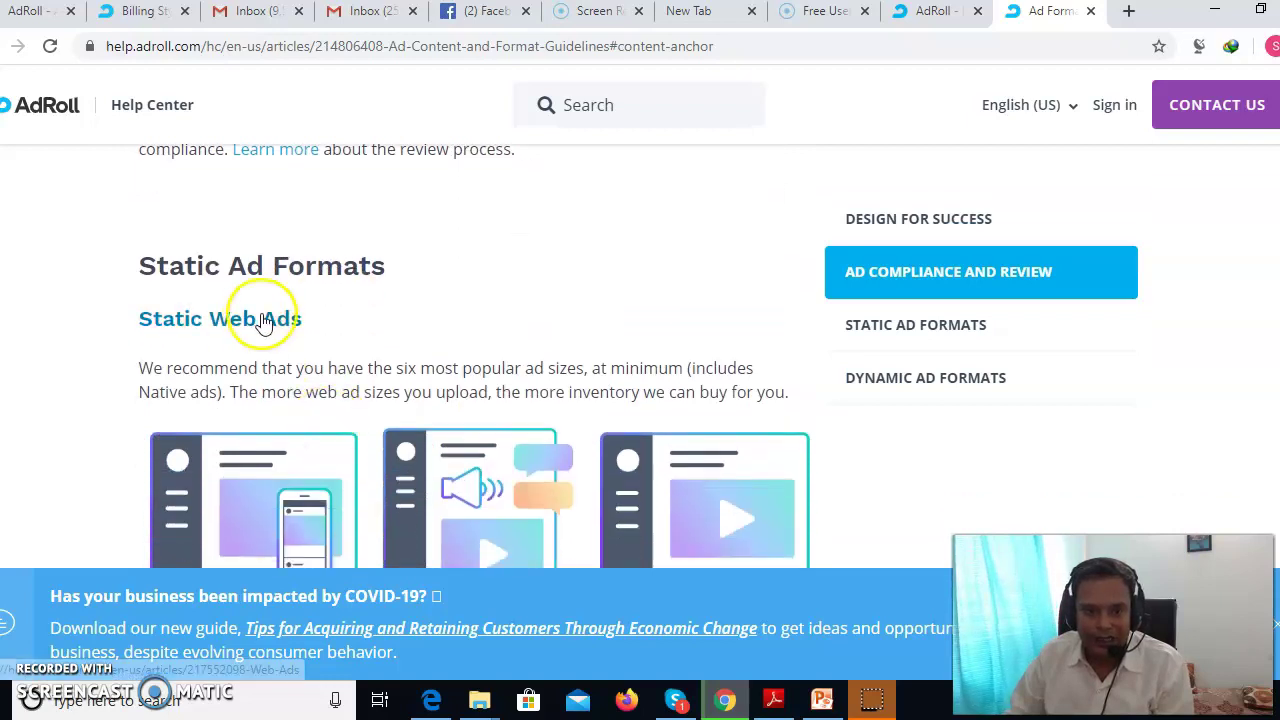
scroll(266, 317, "down", 3)
Return to the ad upload form, cancel it, and view the actions available for the 600x600 ad.
left_click(935, 11)
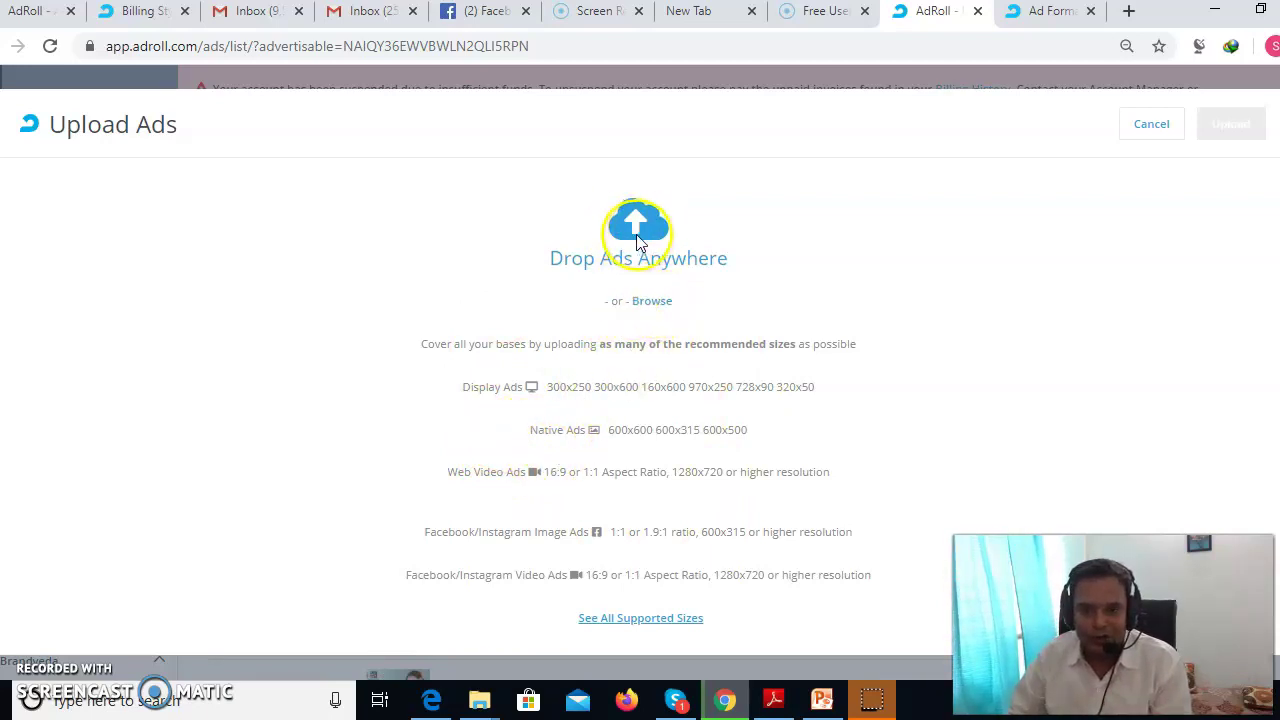
left_click(1151, 125)
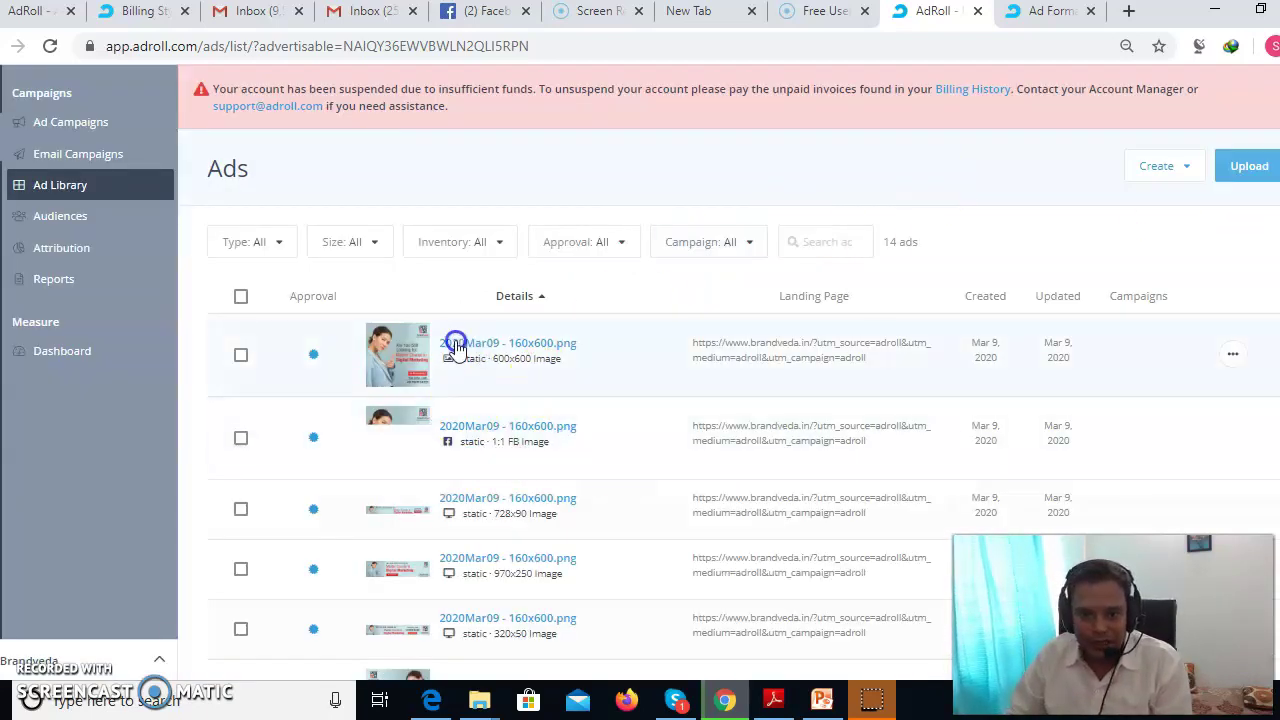
left_click(1233, 354)
left_click(1213, 416)
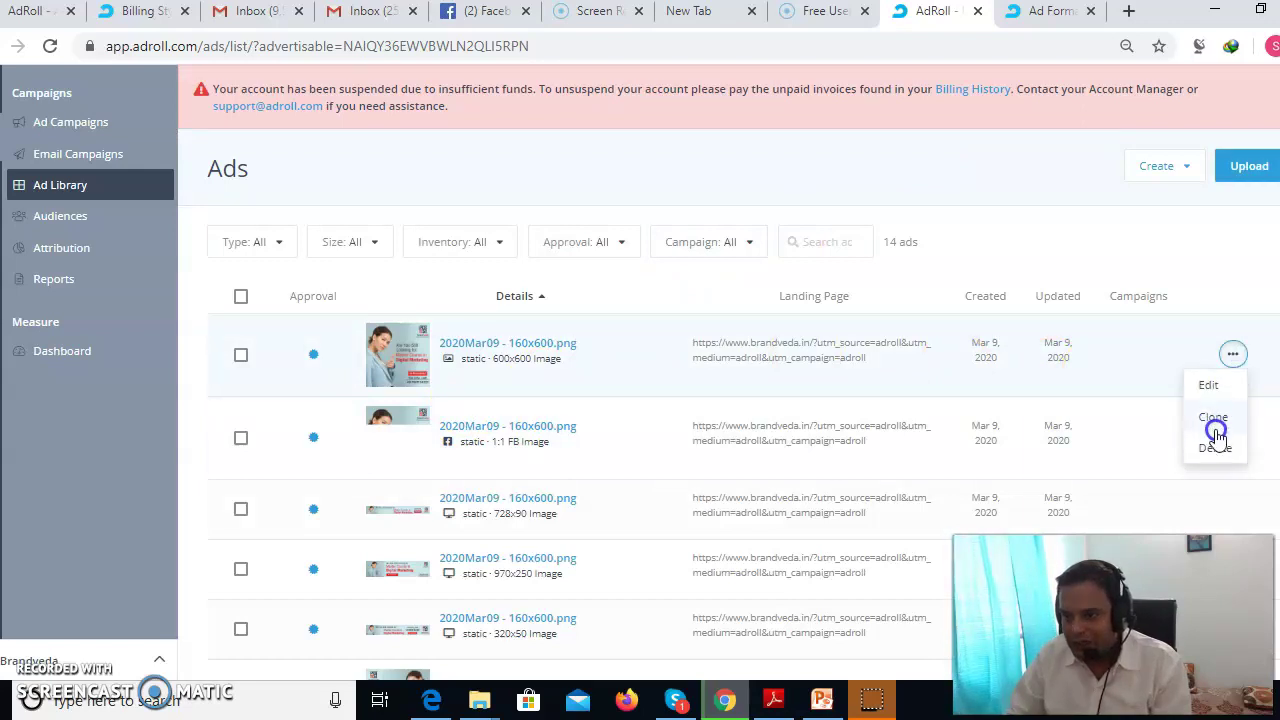
Open the 600x600 ad's preview and review its landing page, UTM parameters and ad group details.
left_click(398, 352)
scroll(620, 395, "down", 1)
scroll(680, 334, "up", 1)
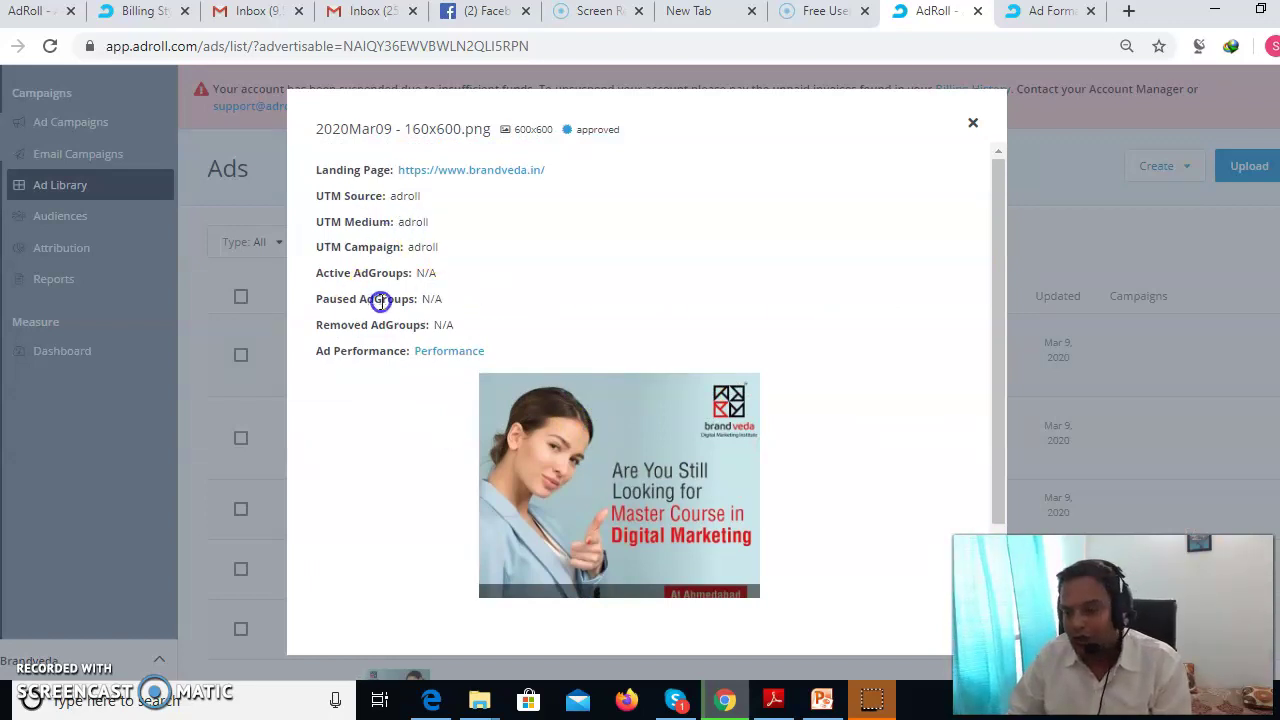
left_click(813, 140)
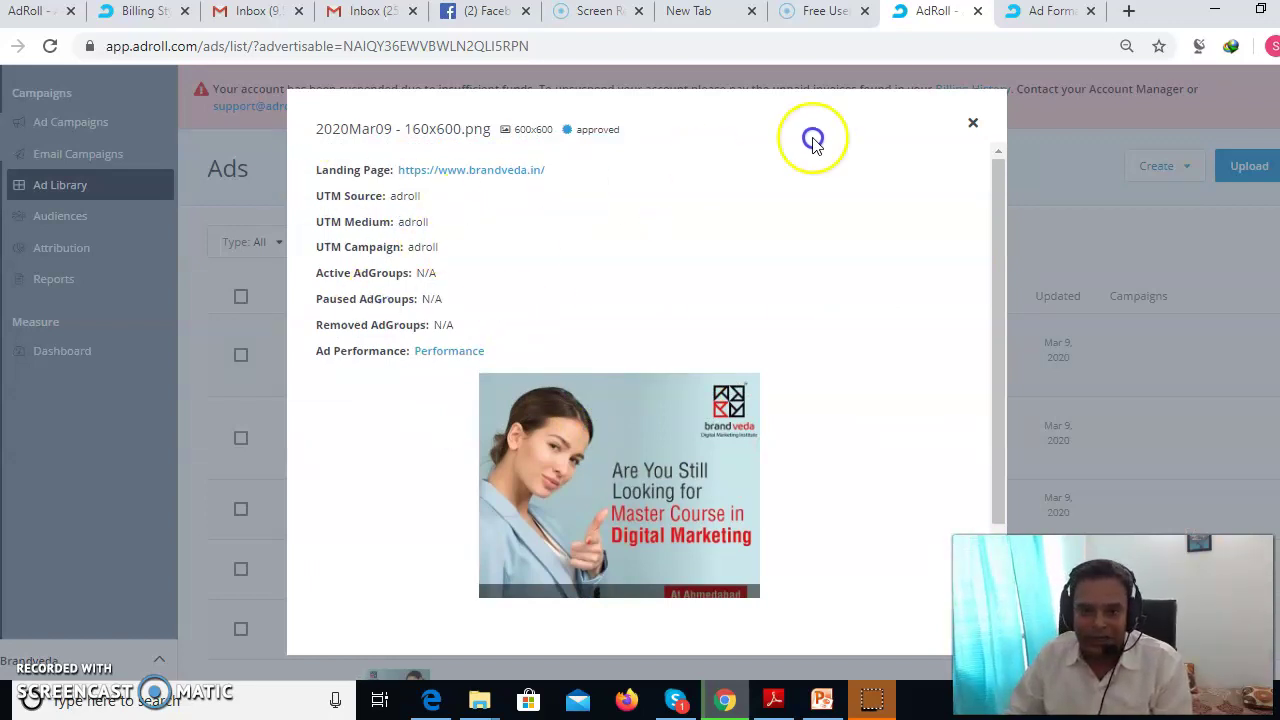
Close the 600x600 ad's preview, and view the landing page details and image of the 300x250 ad dated Mar 9, 2020.
left_click(977, 116)
scroll(480, 365, "down", 4)
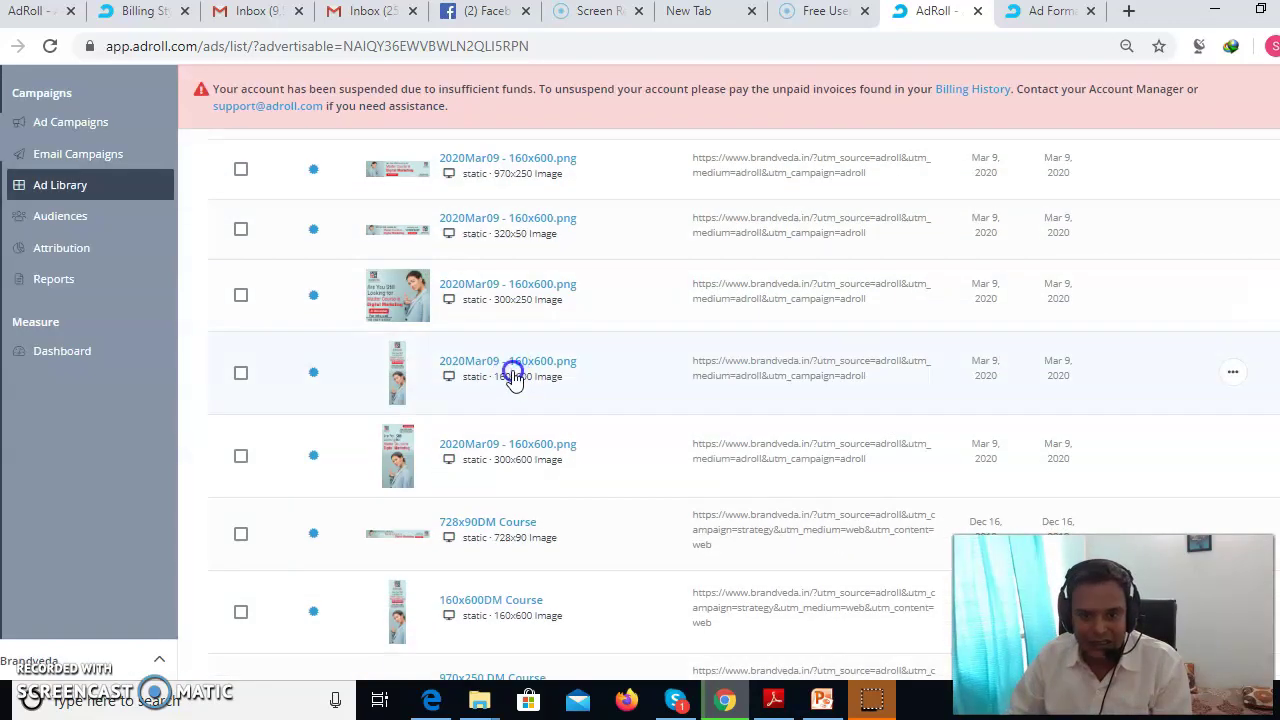
left_click(518, 303)
scroll(862, 195, "down", 1)
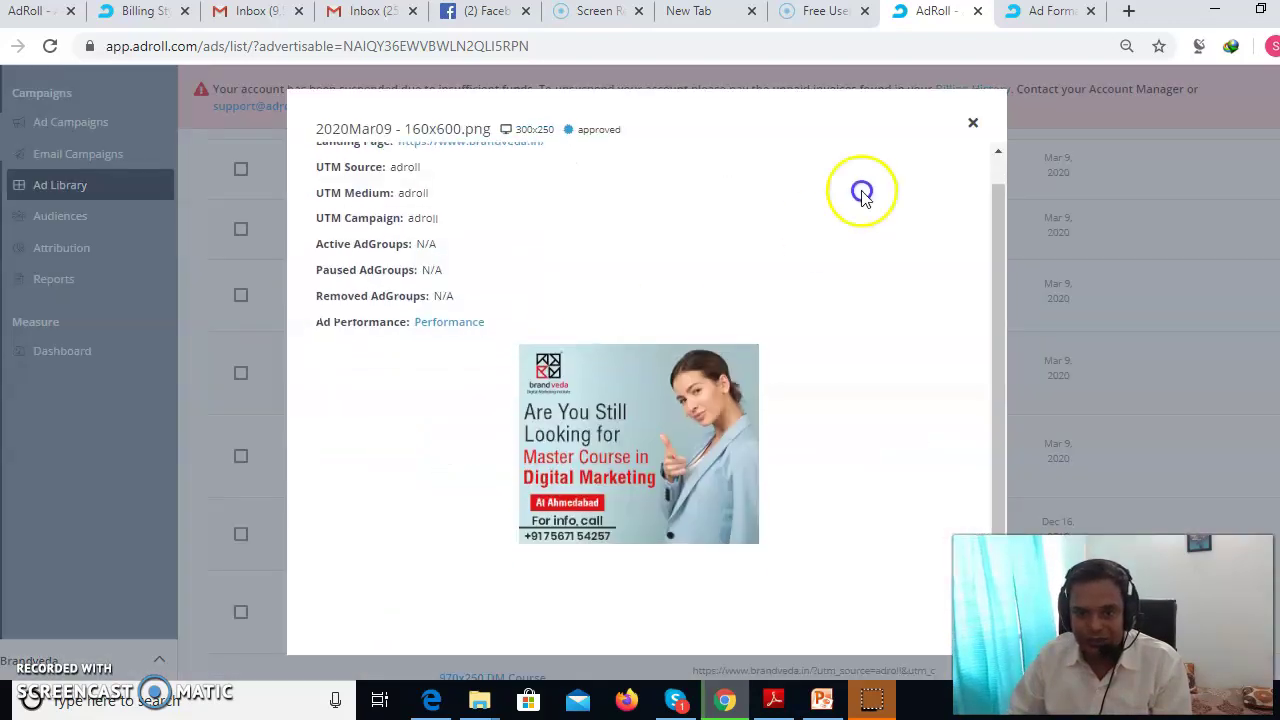
left_click(984, 123)
scroll(520, 375, "down", 4)
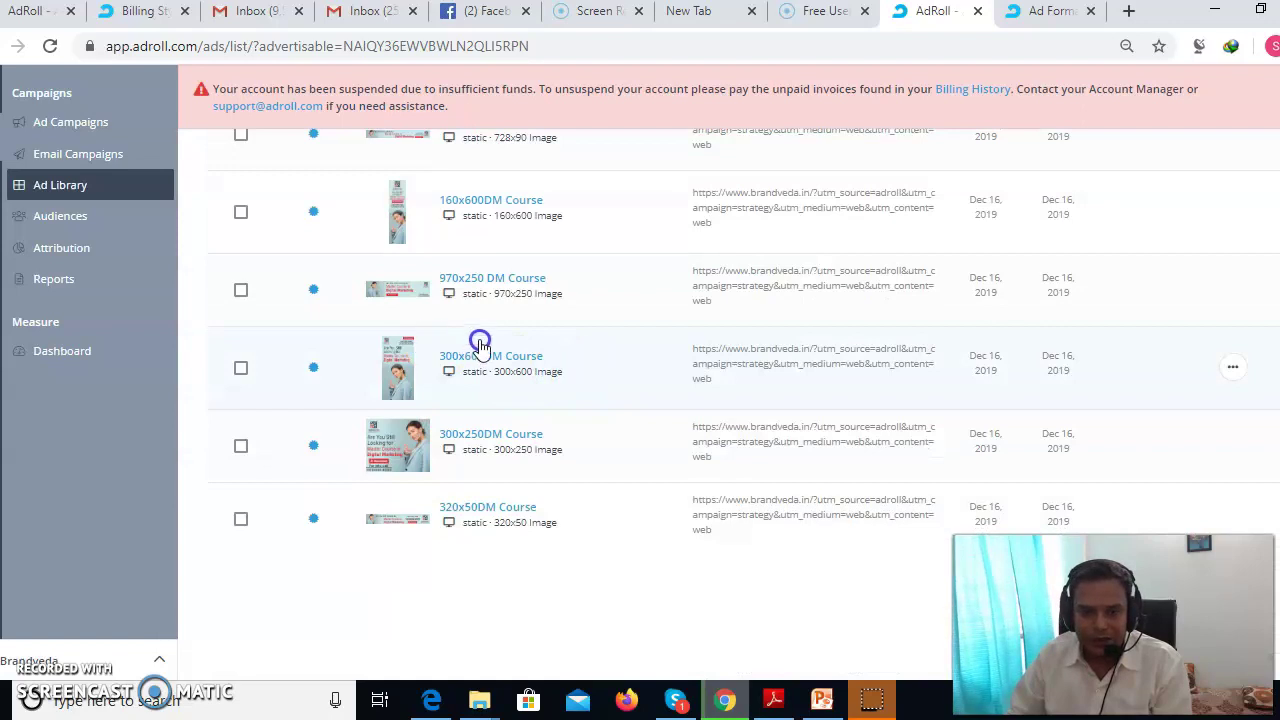
View the preview of the 300x600DM Course ad, close it, and look back over the list of ads.
left_click(481, 348)
scroll(635, 365, "down", 3)
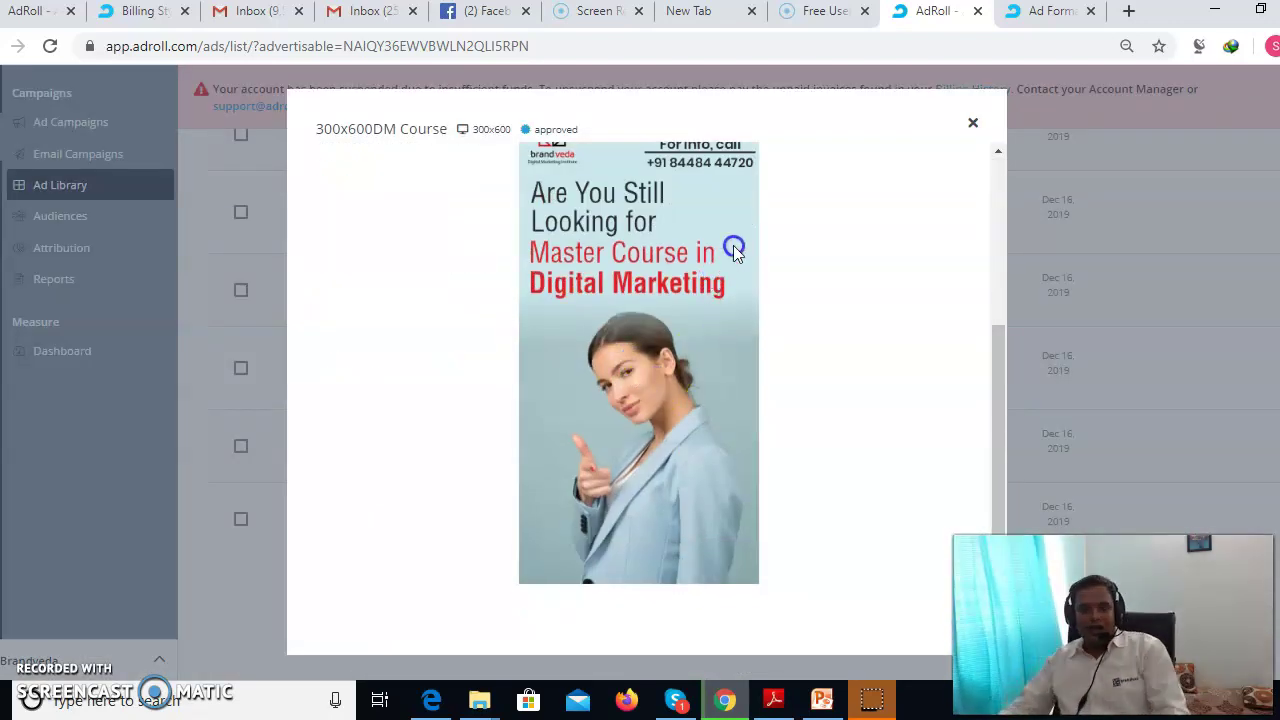
left_click(978, 121)
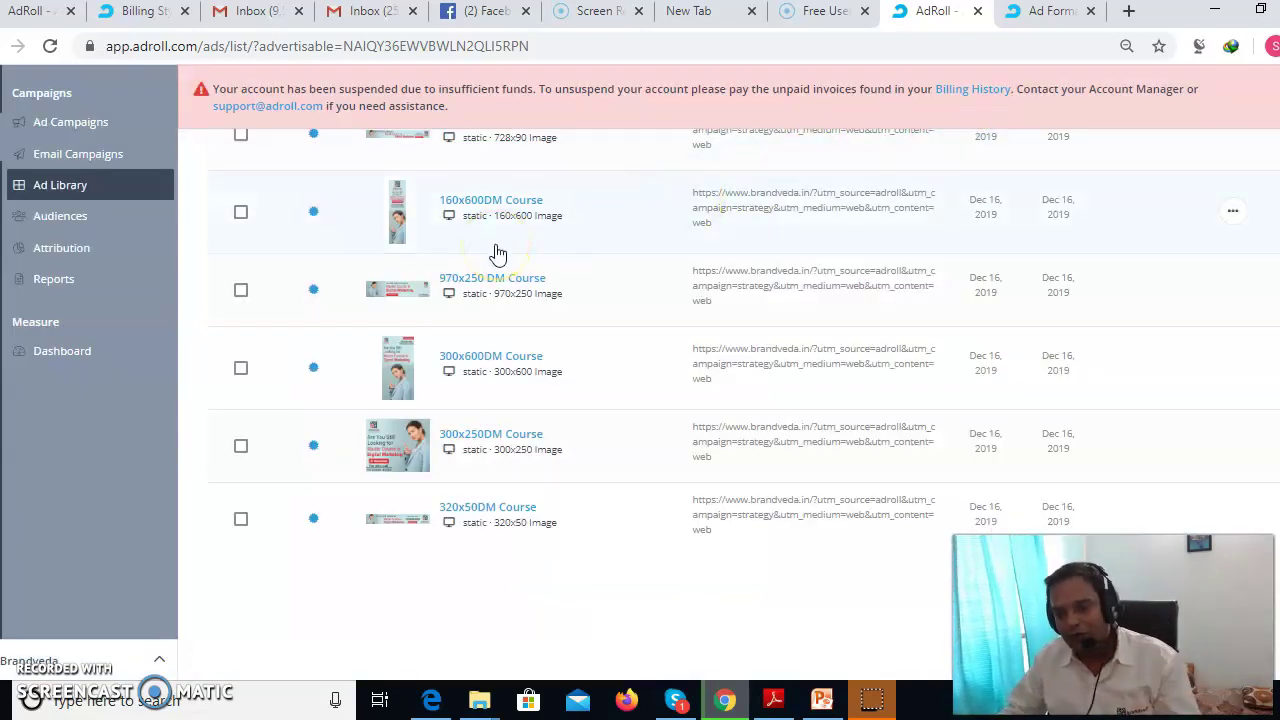
scroll(560, 280, "down", 1)
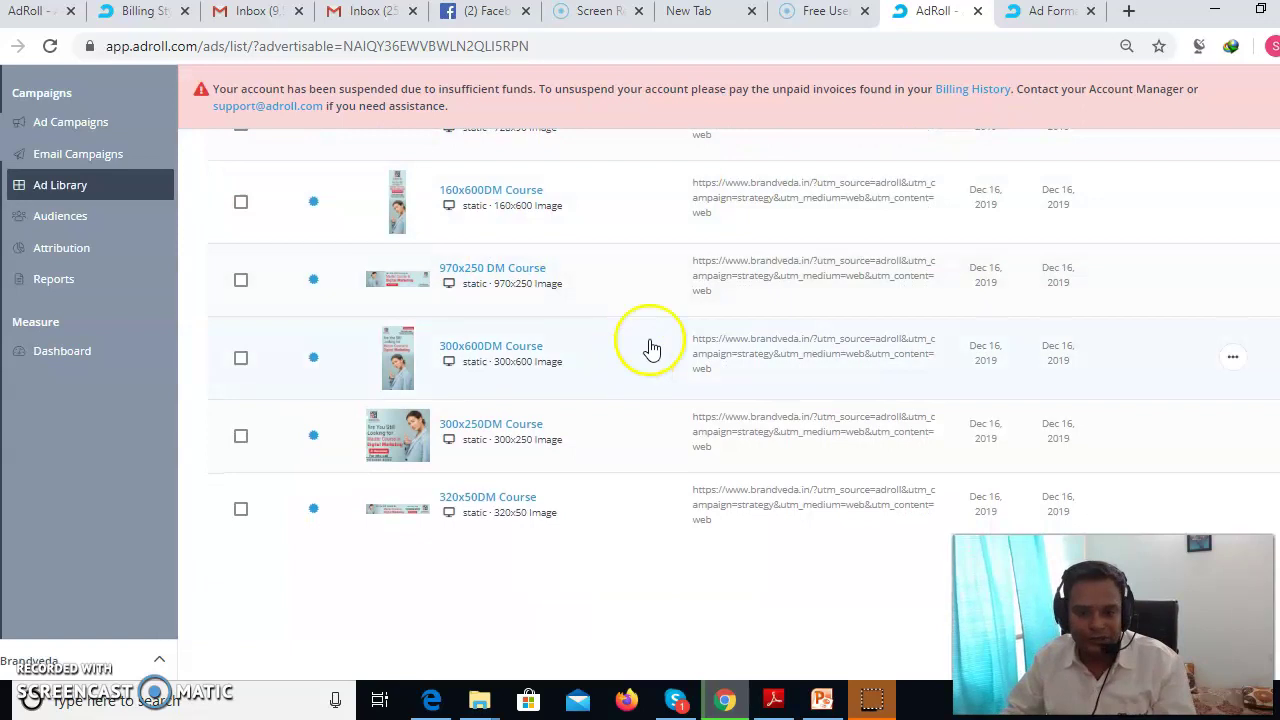
scroll(625, 342, "up", 3)
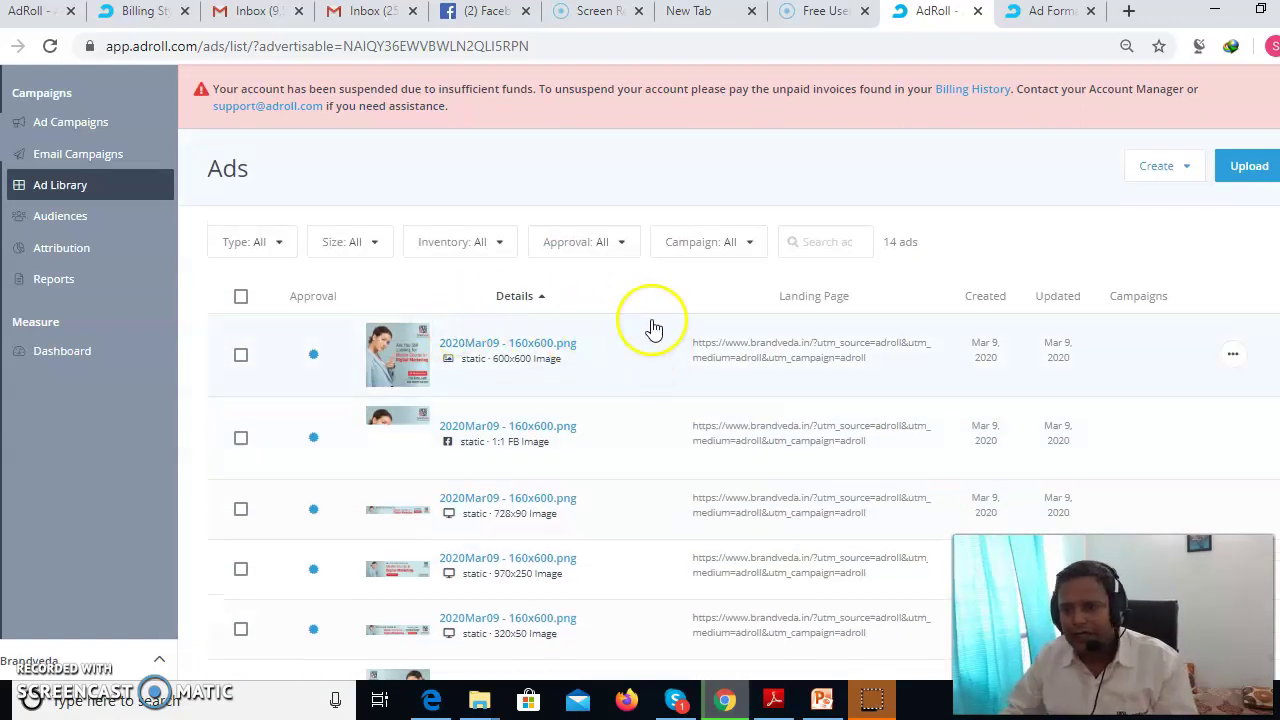
Go to Ad Campaigns and create a new Drive Brand Awareness on Web campaign.
left_click(40, 122)
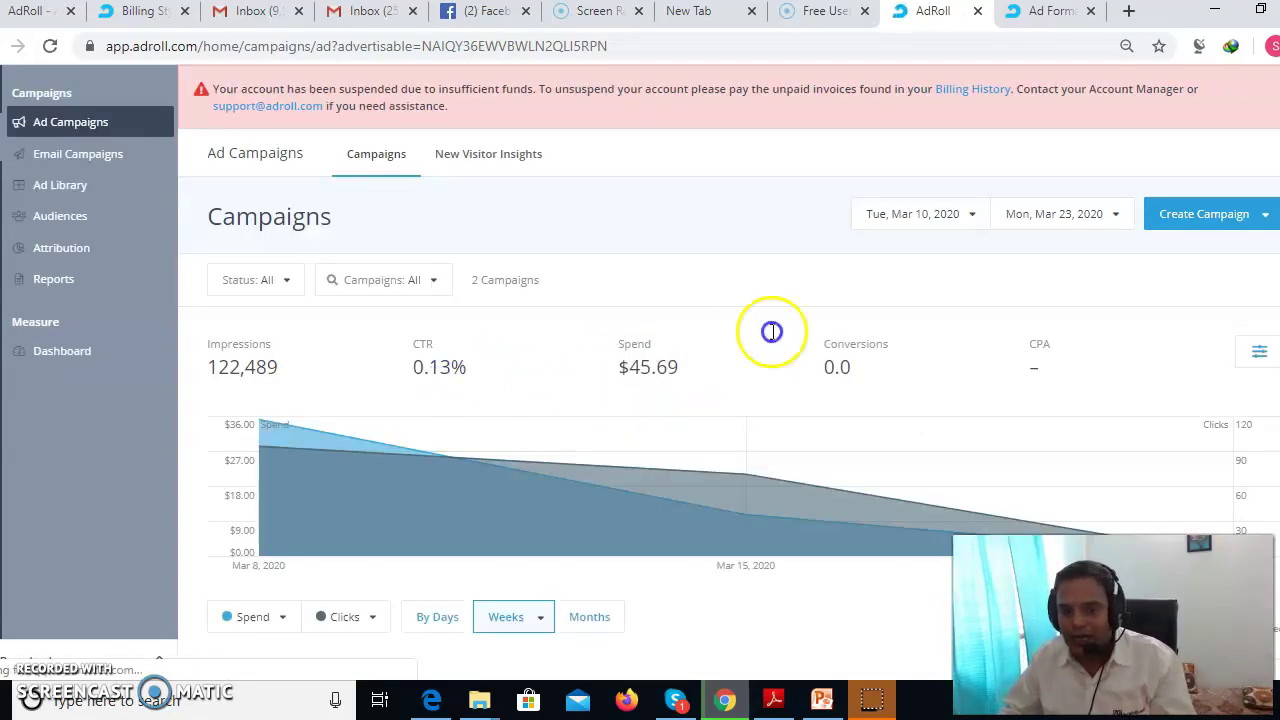
left_click(1180, 214)
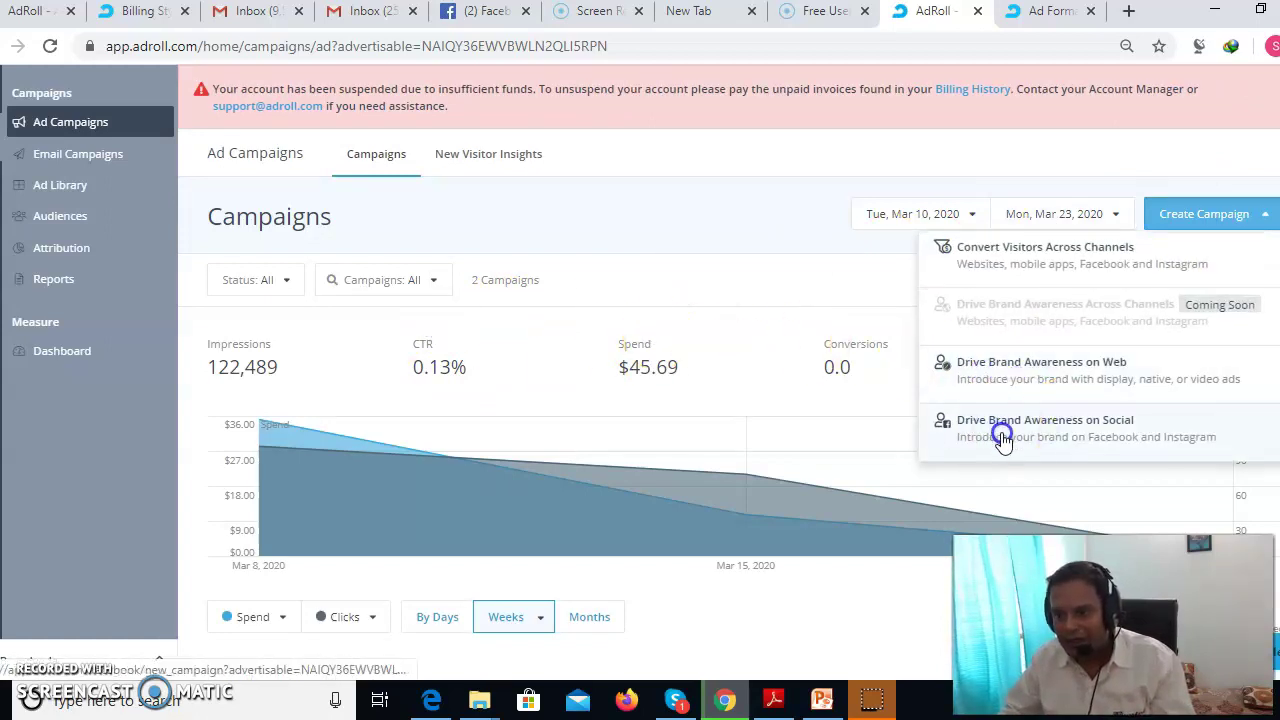
left_click(1053, 357)
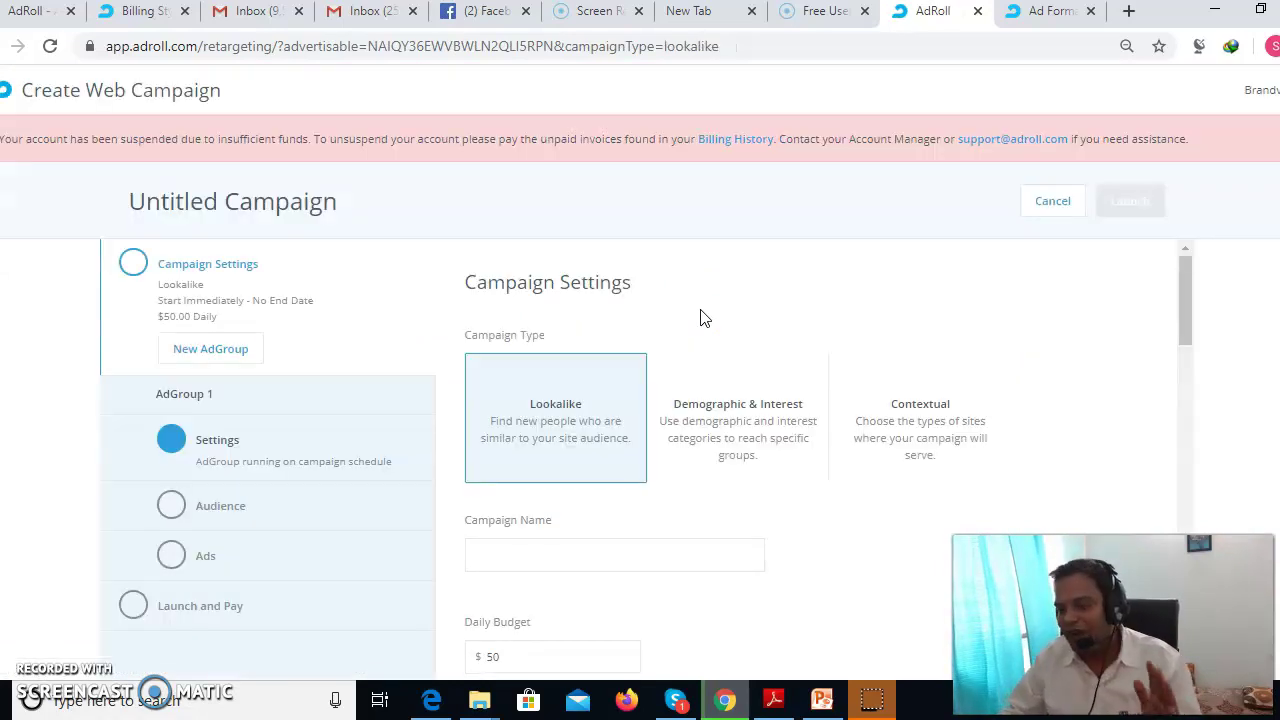
scroll(651, 320, "down", 1)
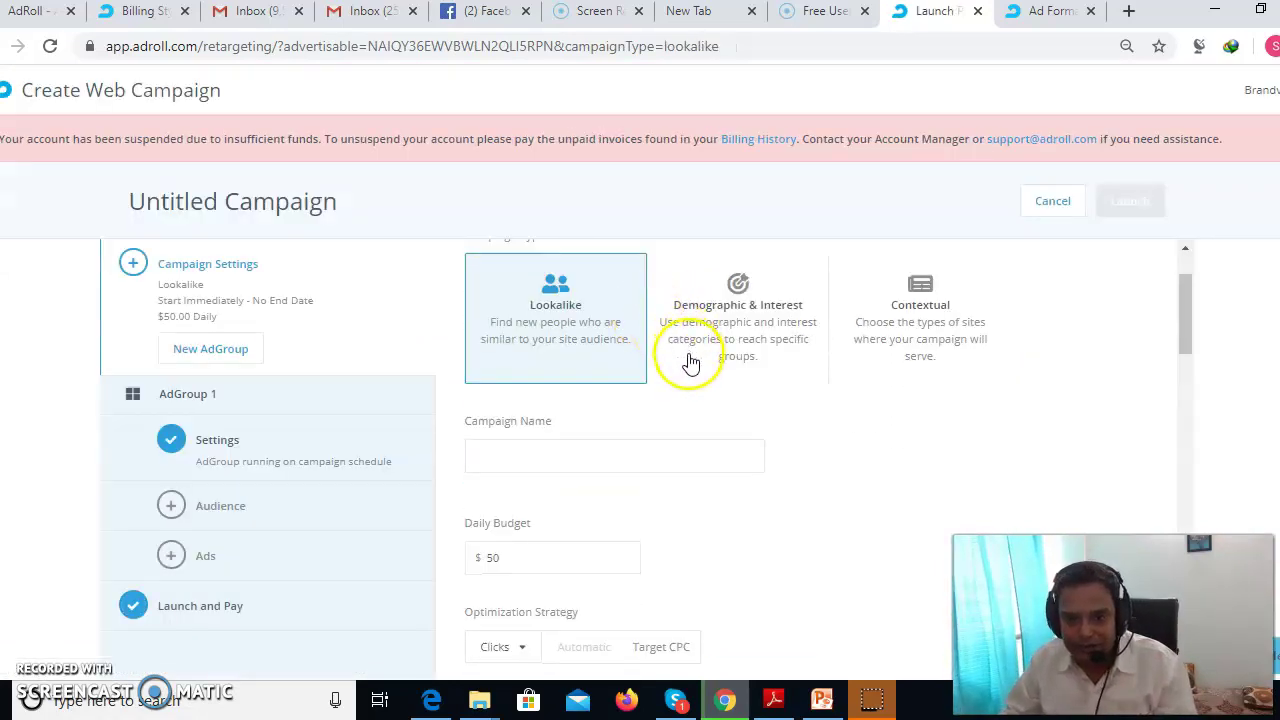
Name the lookalike web campaign "Lookalike camapign".
left_click(588, 452)
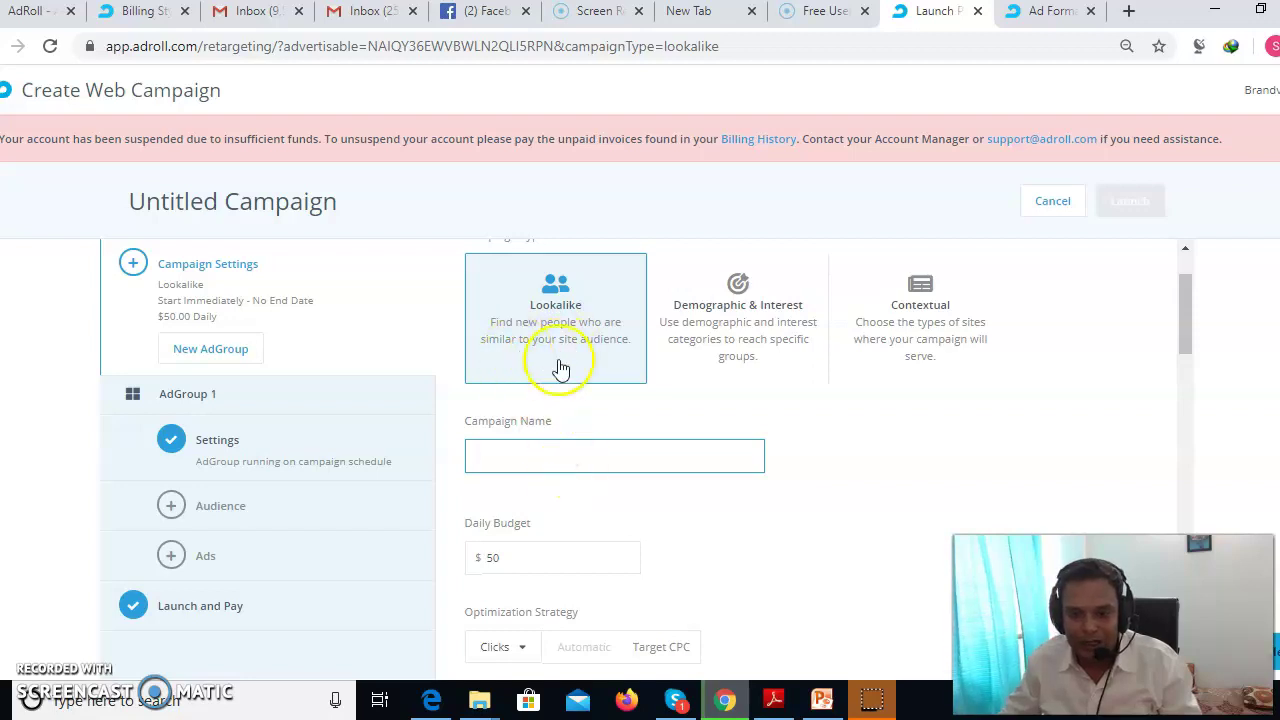
left_click(563, 449)
type("Lookalike camapgn")
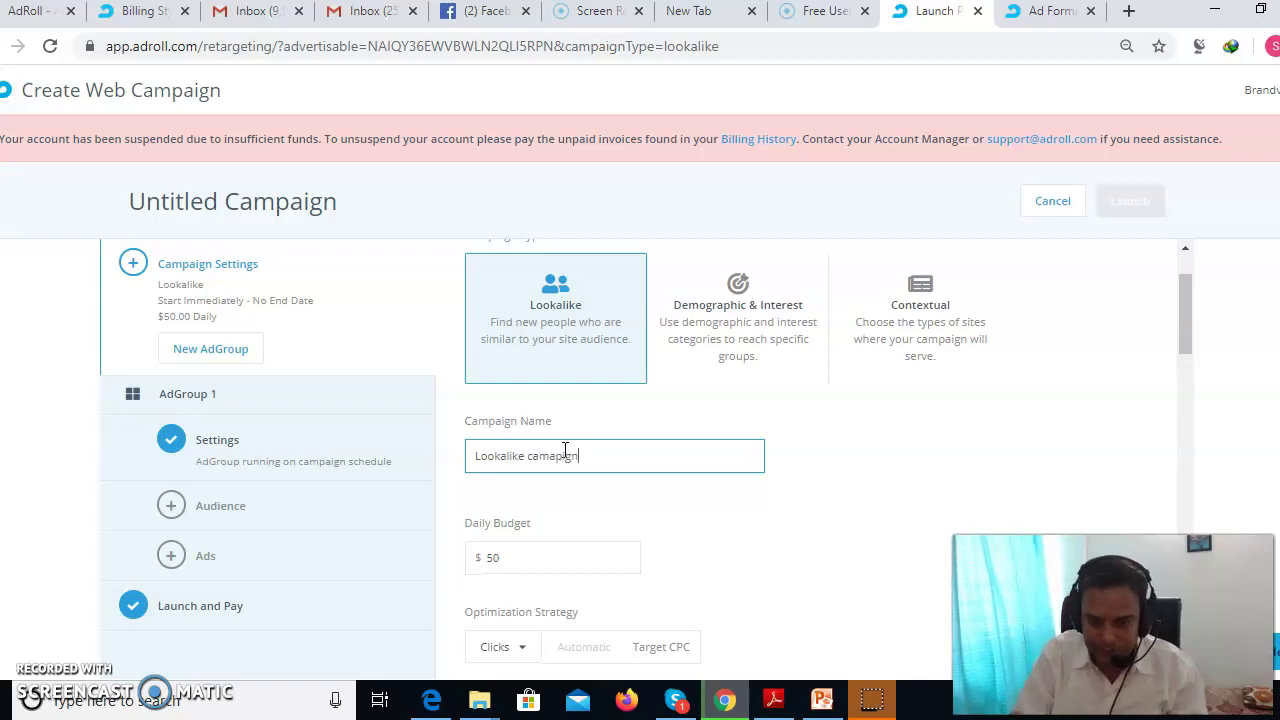
Set the campaign's daily budget to $3 and choose Clicks as its optimization strategy.
scroll(566, 449, "down", 2)
left_click(485, 353)
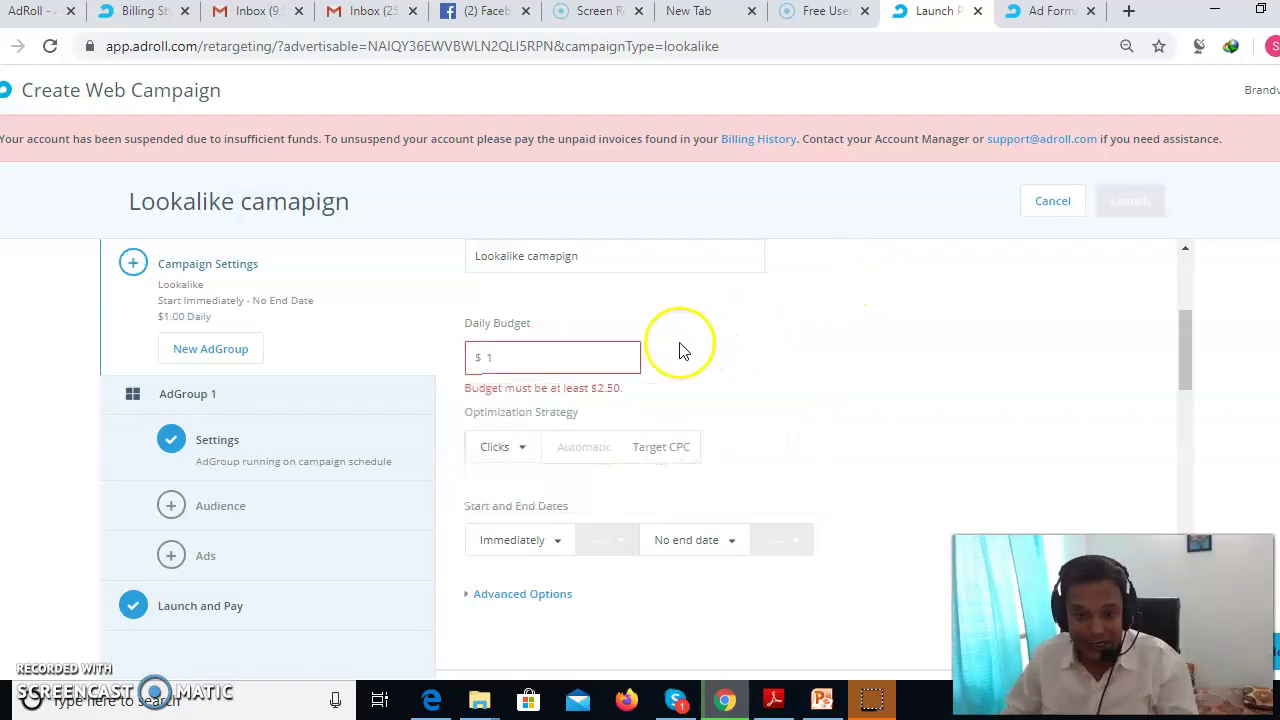
scroll(600, 363, "down", 1)
left_click(487, 259)
scroll(479, 263, "up", 1)
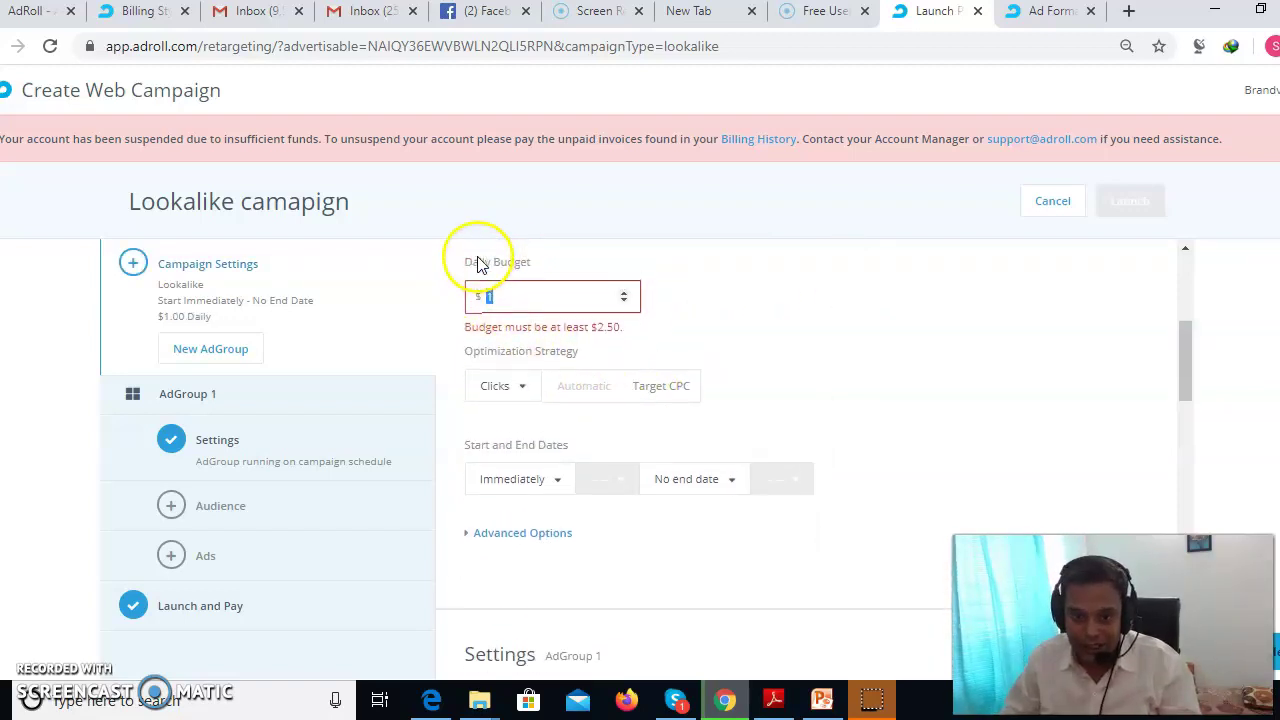
left_click(506, 392)
left_click(521, 432)
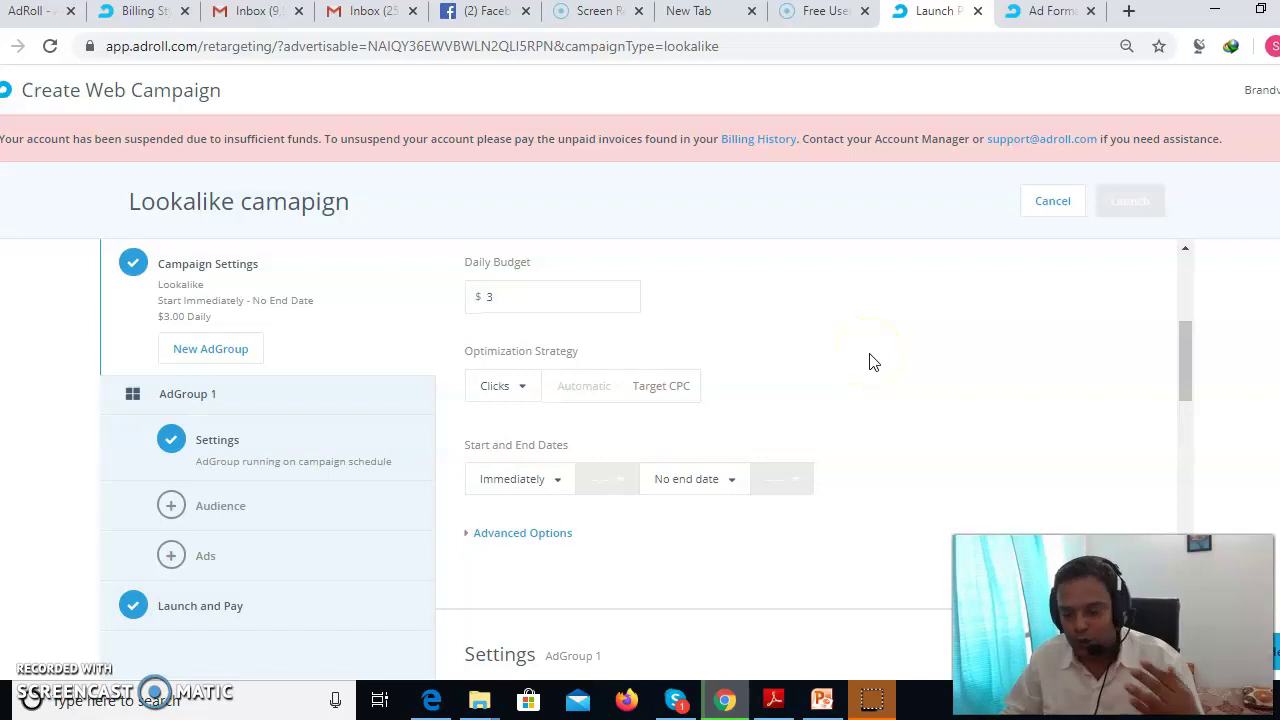
Set the campaign's end date to Tue, Mar 31, 2020.
scroll(870, 360, "down", 1)
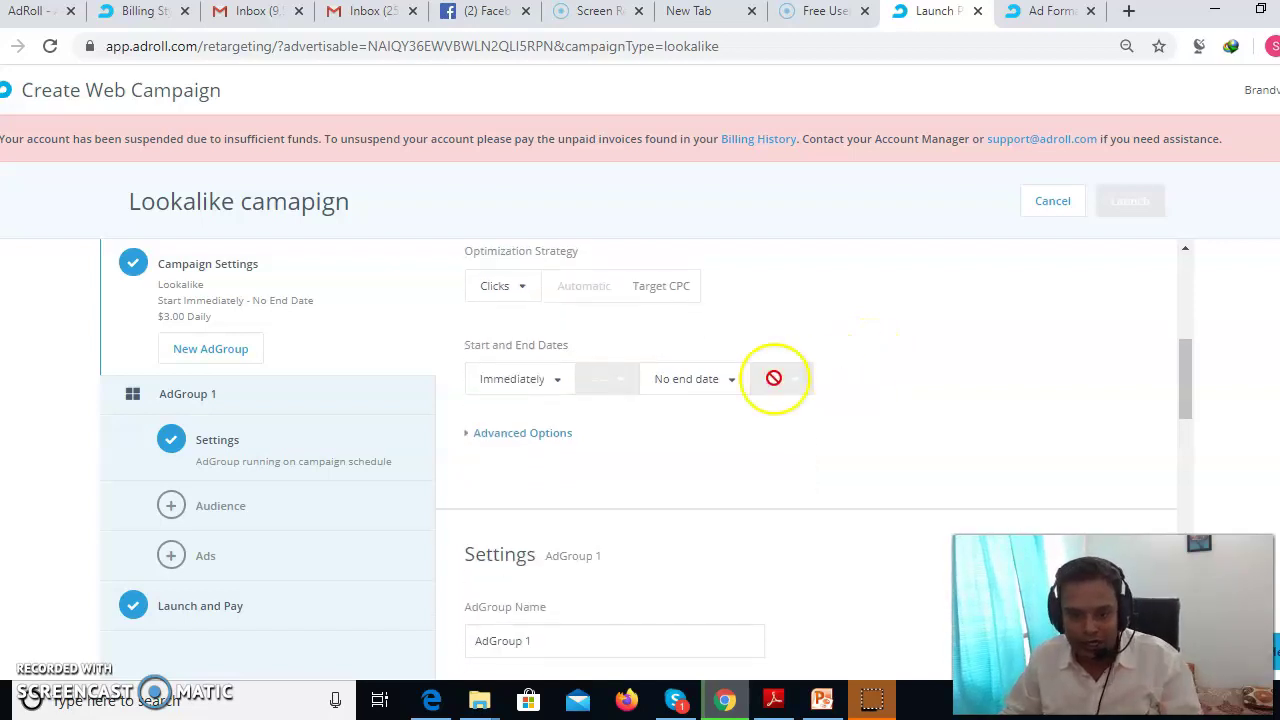
left_click(683, 380)
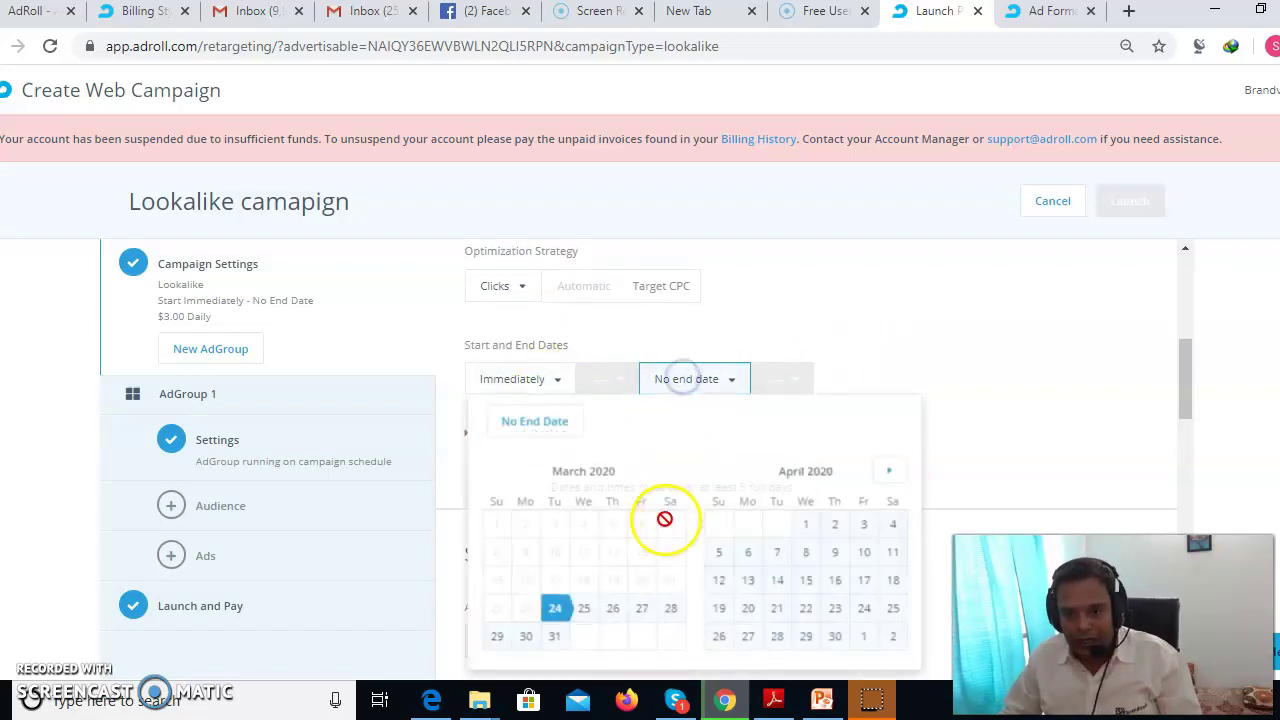
left_click(557, 637)
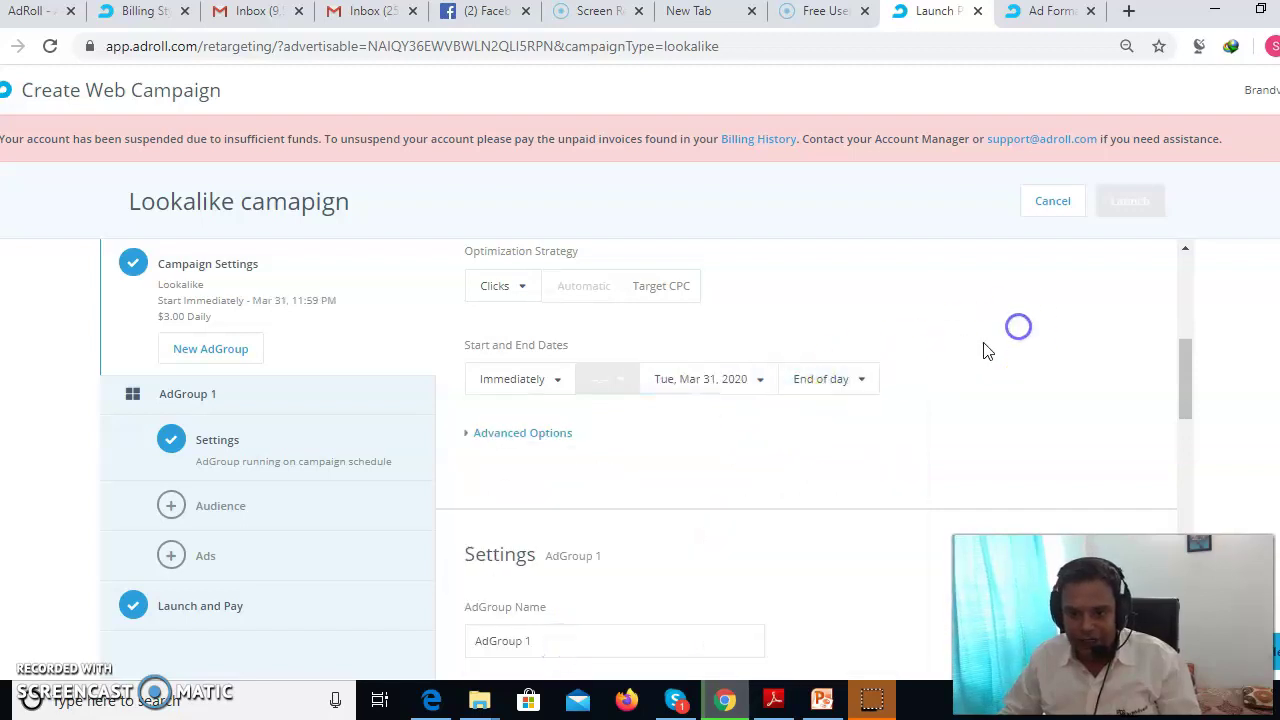
Add the city of Ahmedabad, India as an included location in AdGroup 1's audience.
scroll(716, 412, "down", 1)
scroll(716, 412, "down", 4)
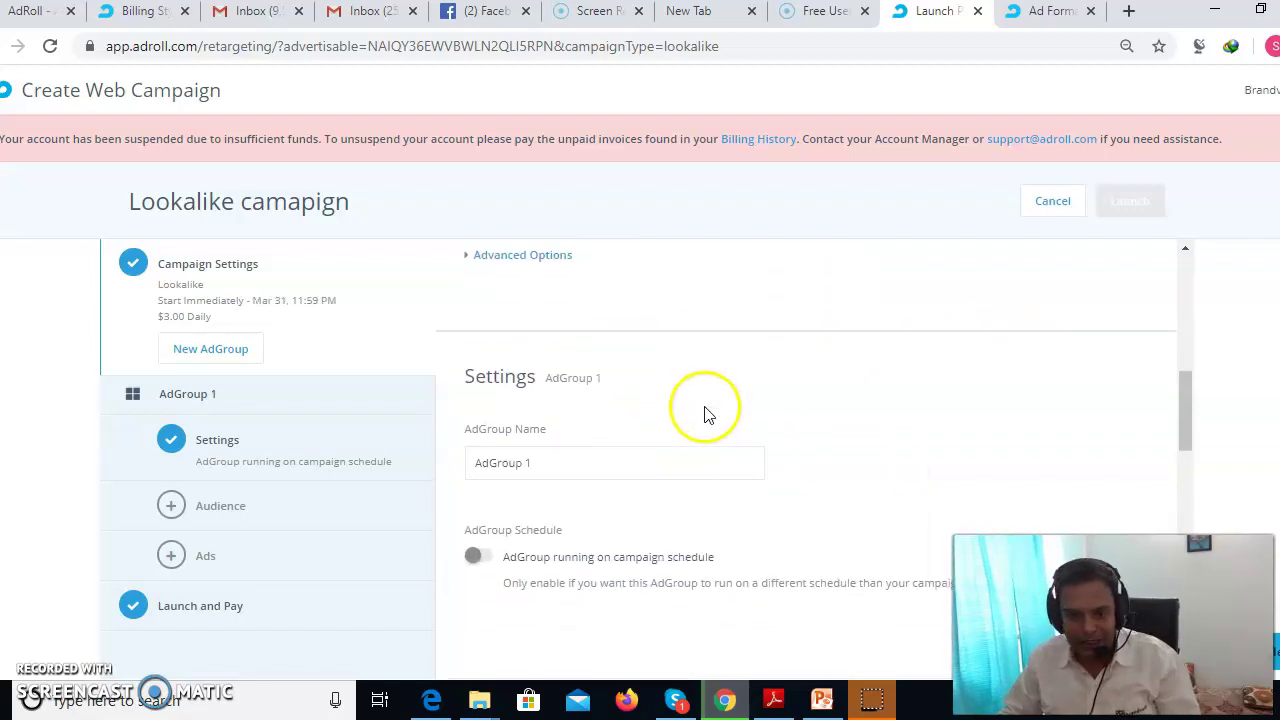
scroll(580, 430, "down", 3)
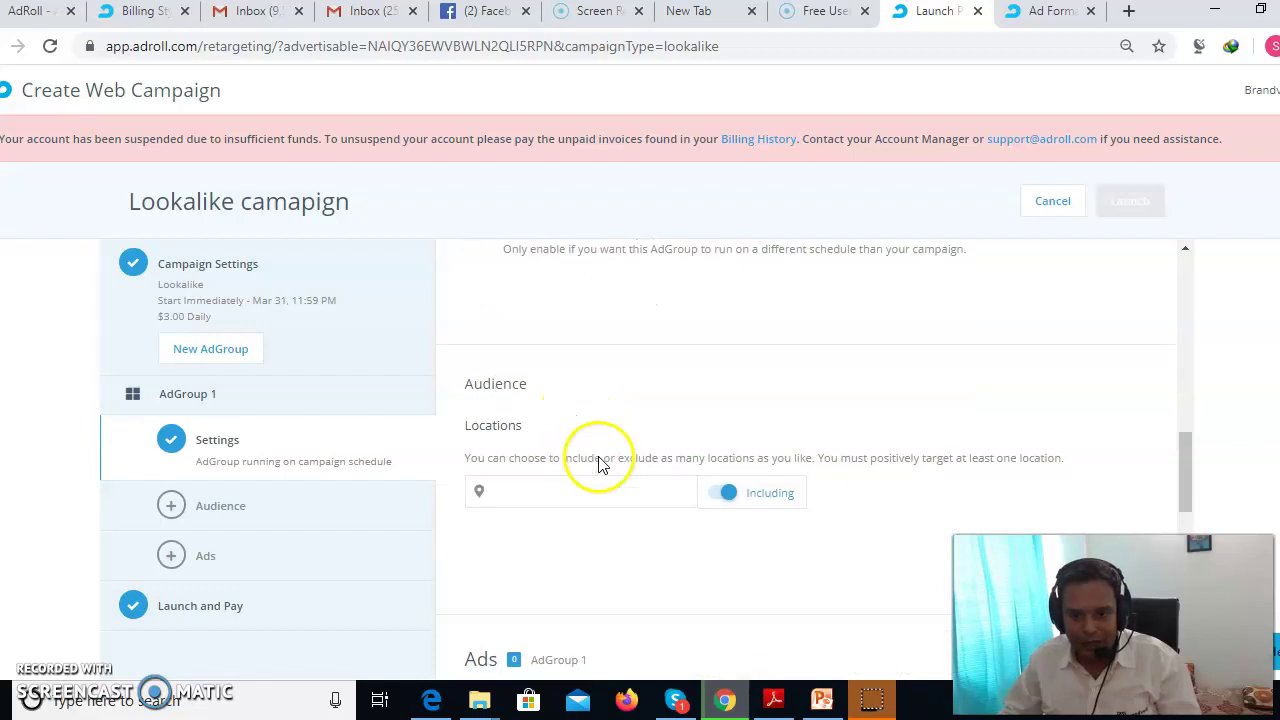
scroll(563, 386, "up", 1)
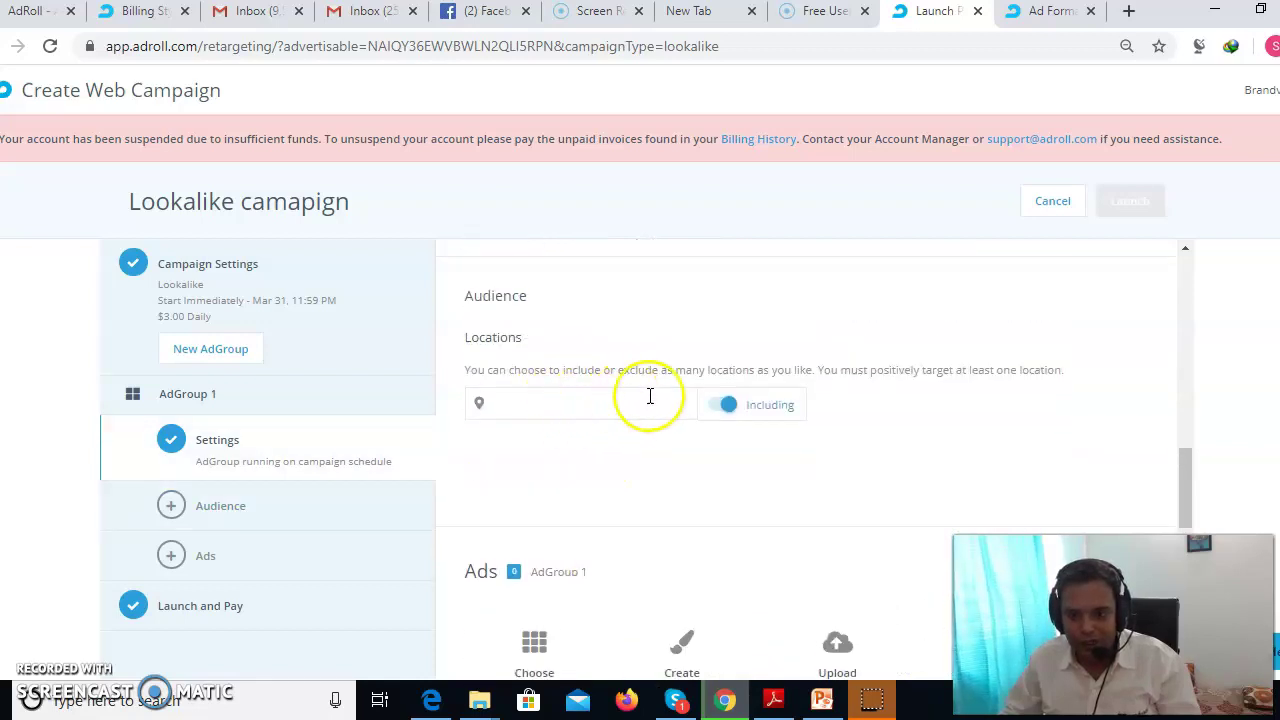
scroll(575, 402, "up", 2)
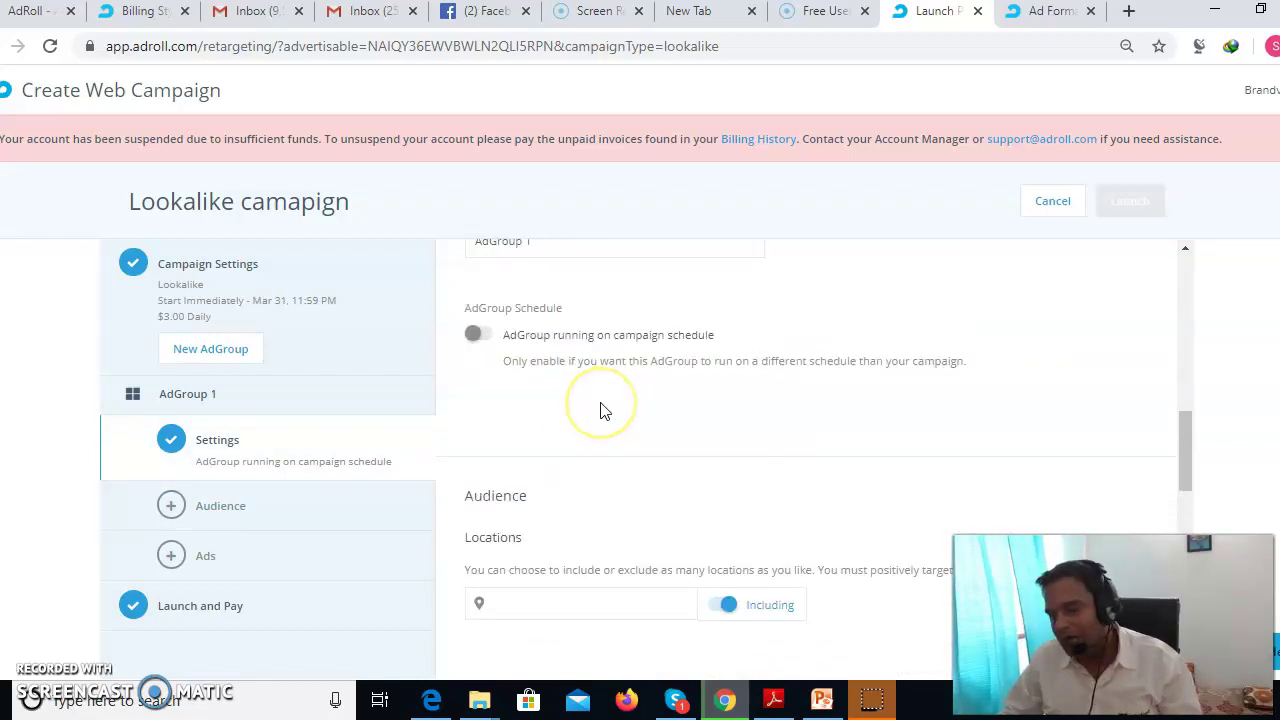
scroll(601, 409, "down", 1)
type("A")
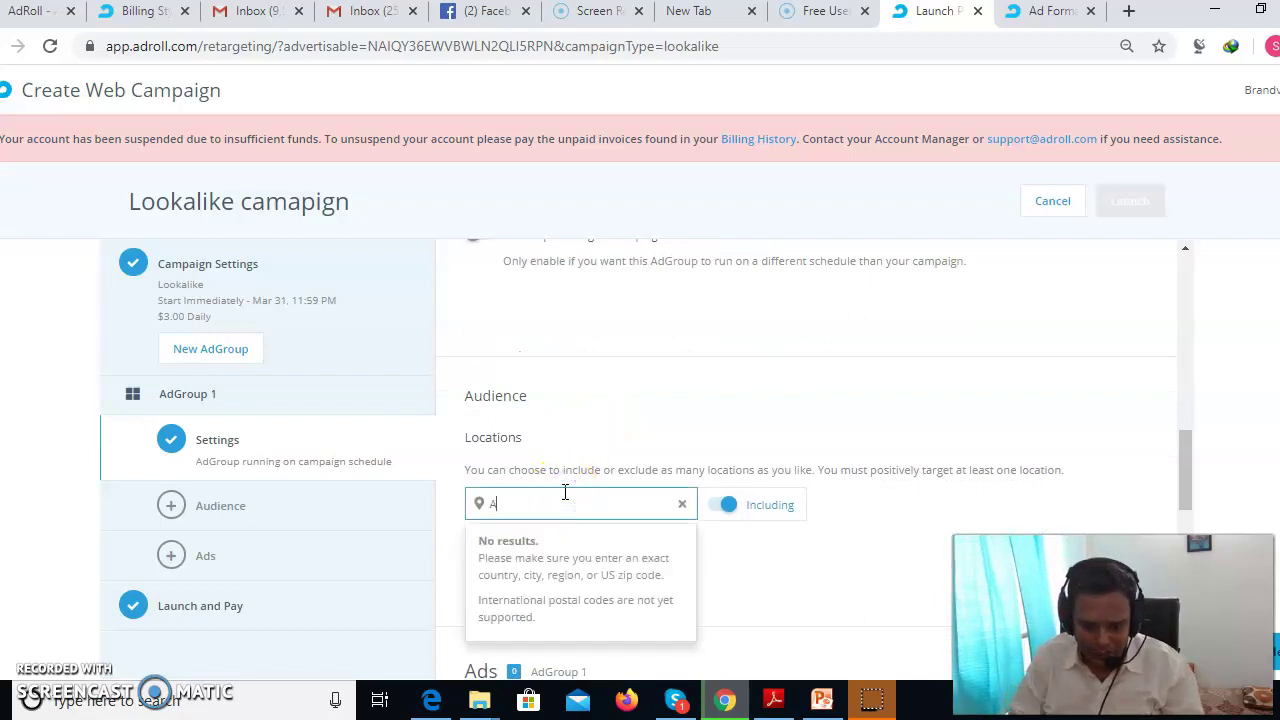
type("hmedabad")
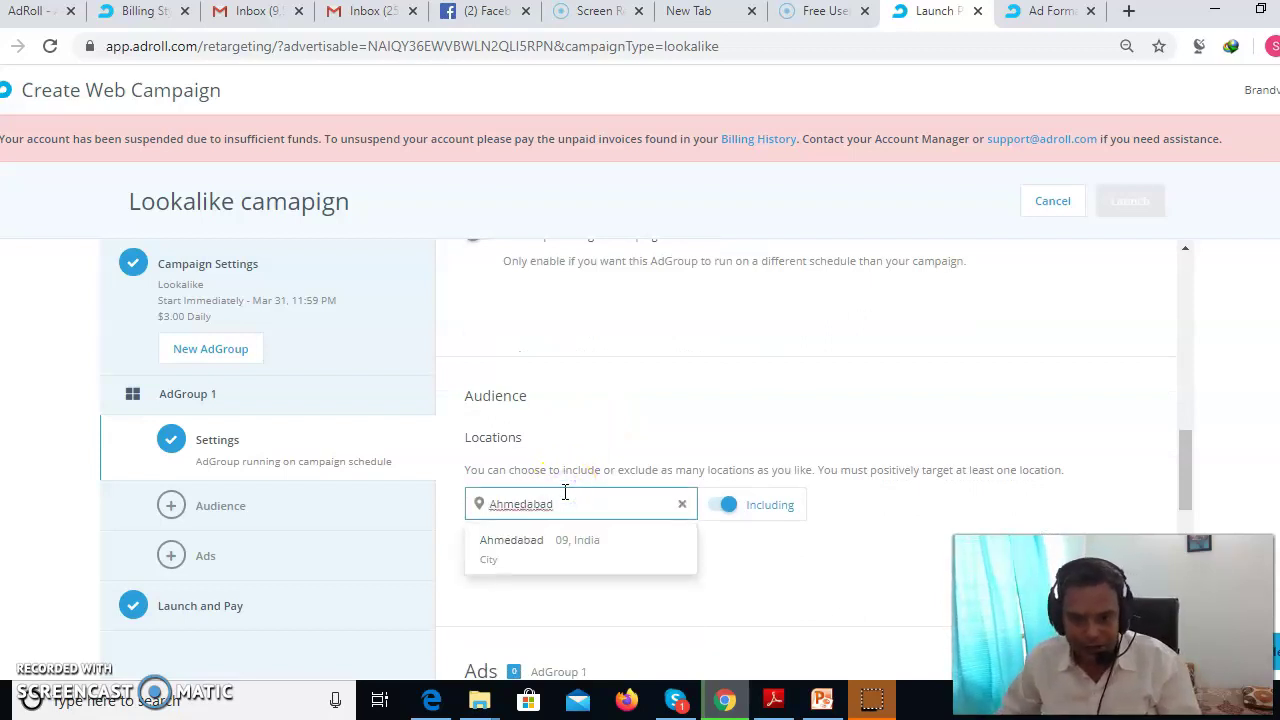
left_click(531, 537)
Choose all the ads offered from the AdRoll Ad Library and add them to AdGroup 1.
scroll(586, 374, "up", 2)
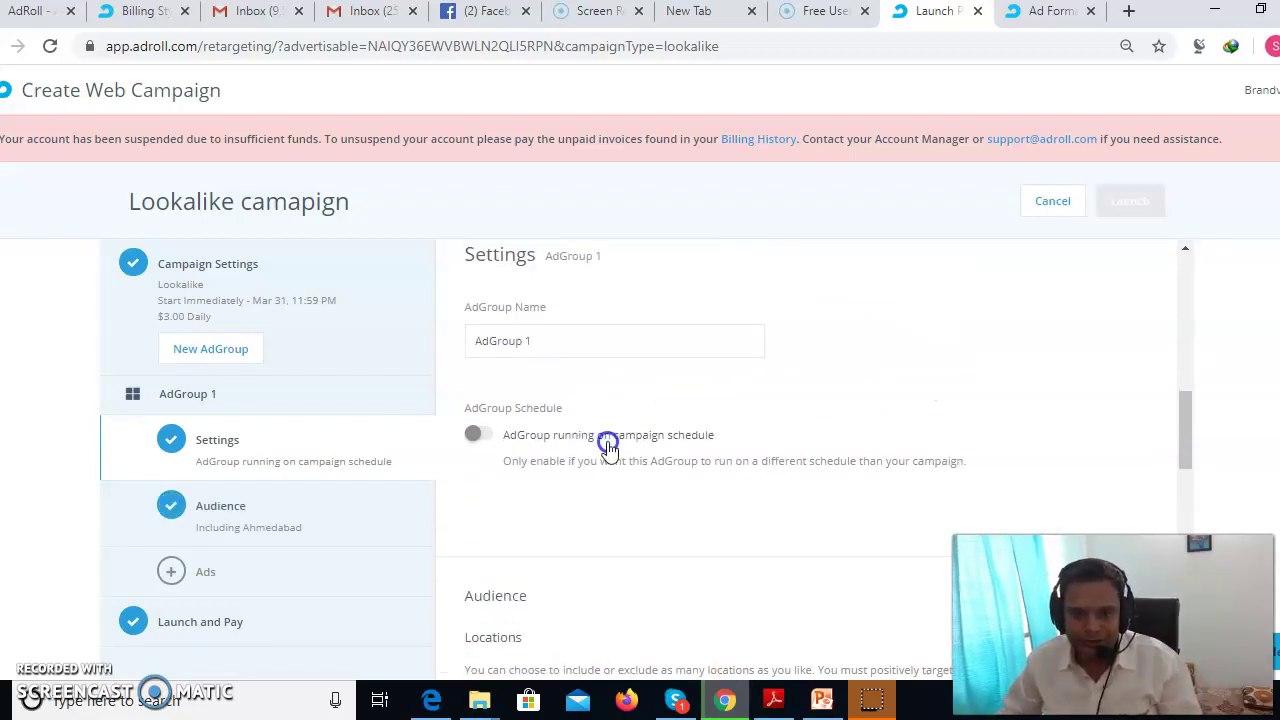
scroll(642, 425, "down", 9)
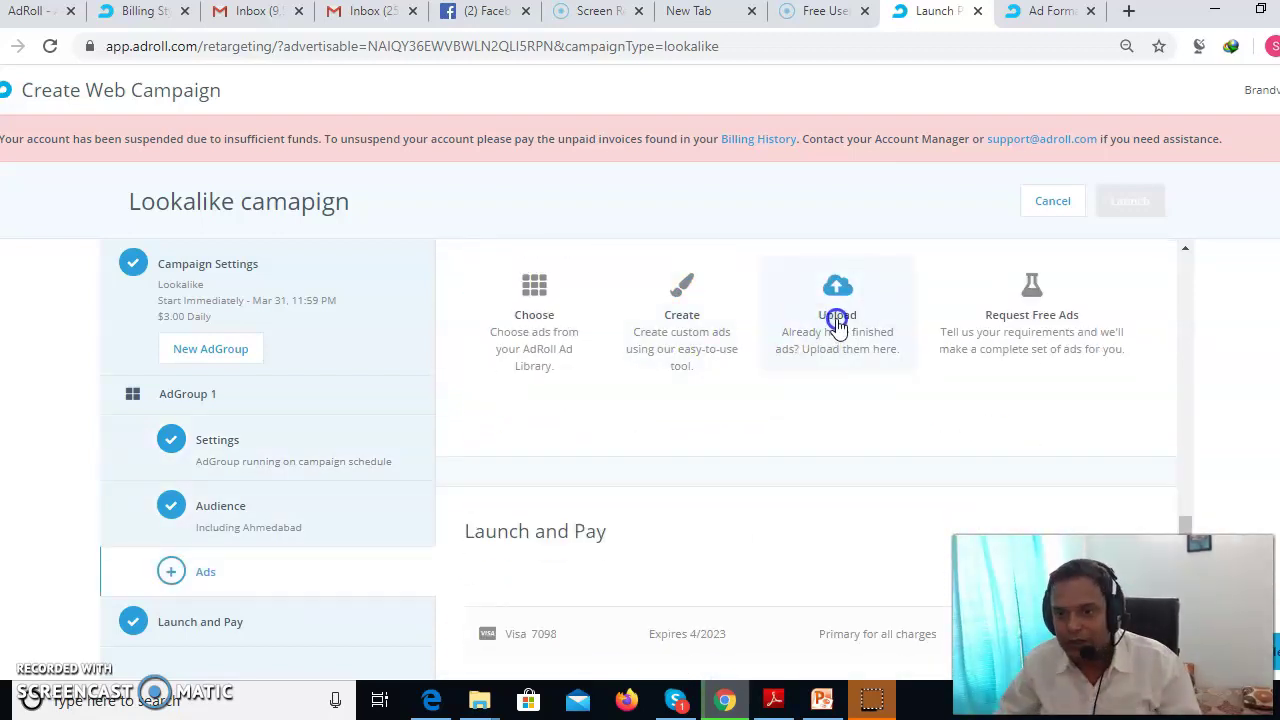
left_click(545, 338)
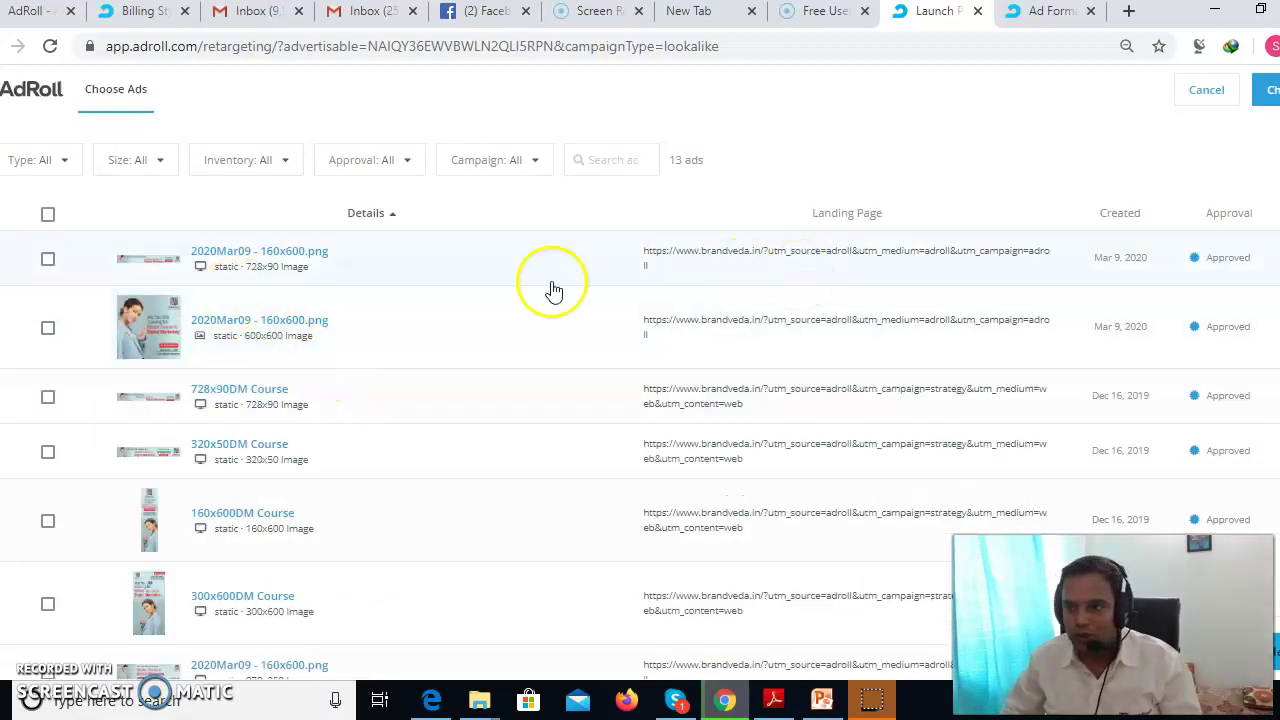
left_click(47, 259)
left_click(47, 327)
left_click(48, 398)
scroll(70, 490, "down", 2)
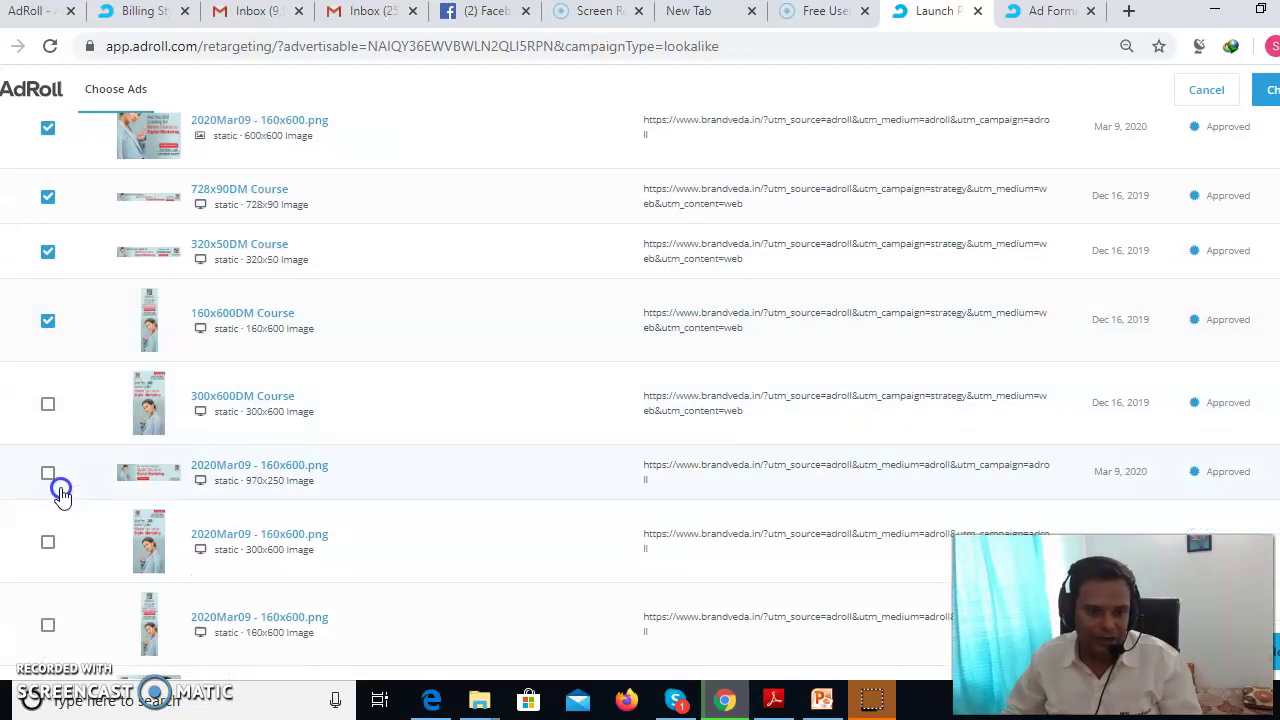
left_click(47, 404)
left_click(48, 474)
left_click(48, 537)
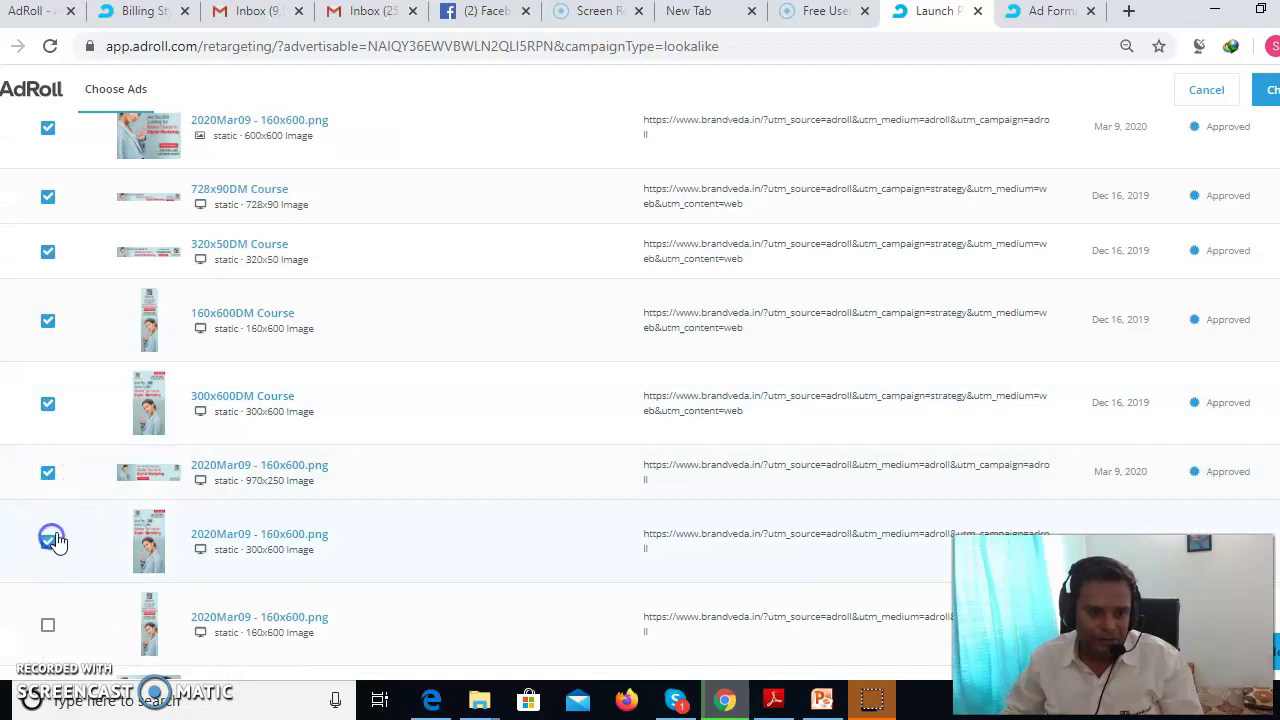
scroll(46, 480, "down", 3)
left_click(48, 325)
left_click(48, 402)
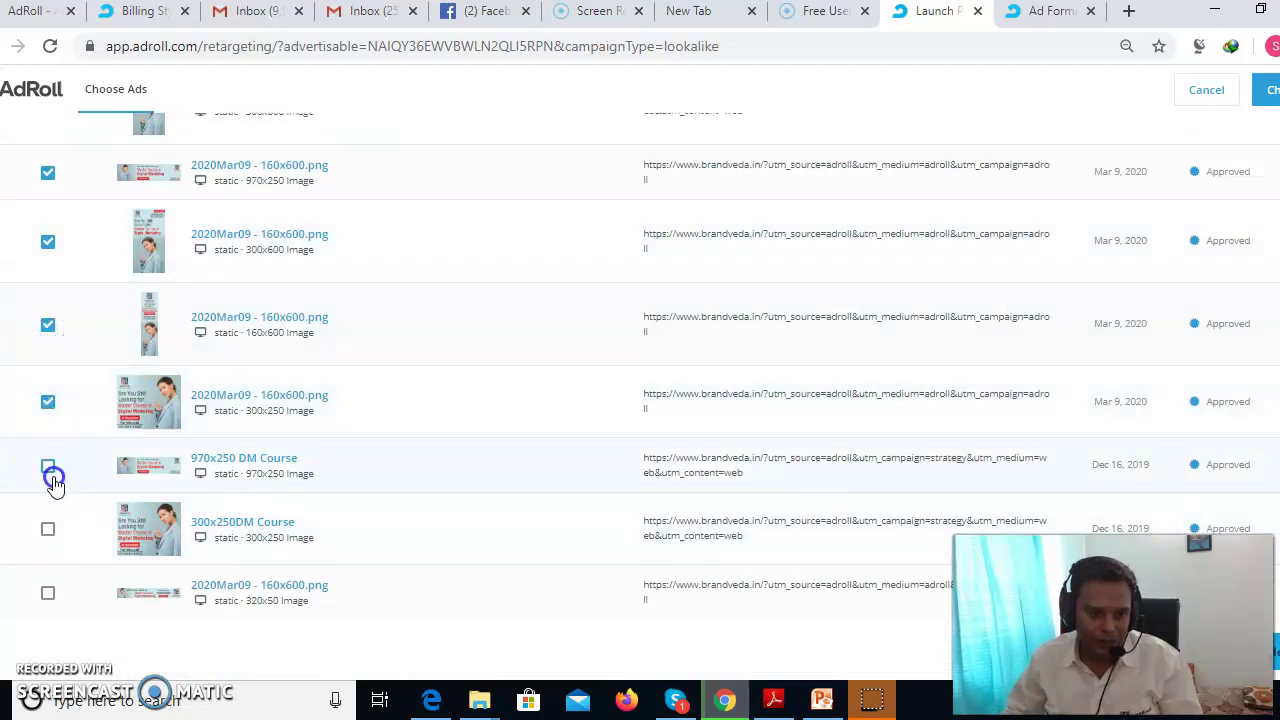
left_click(48, 590)
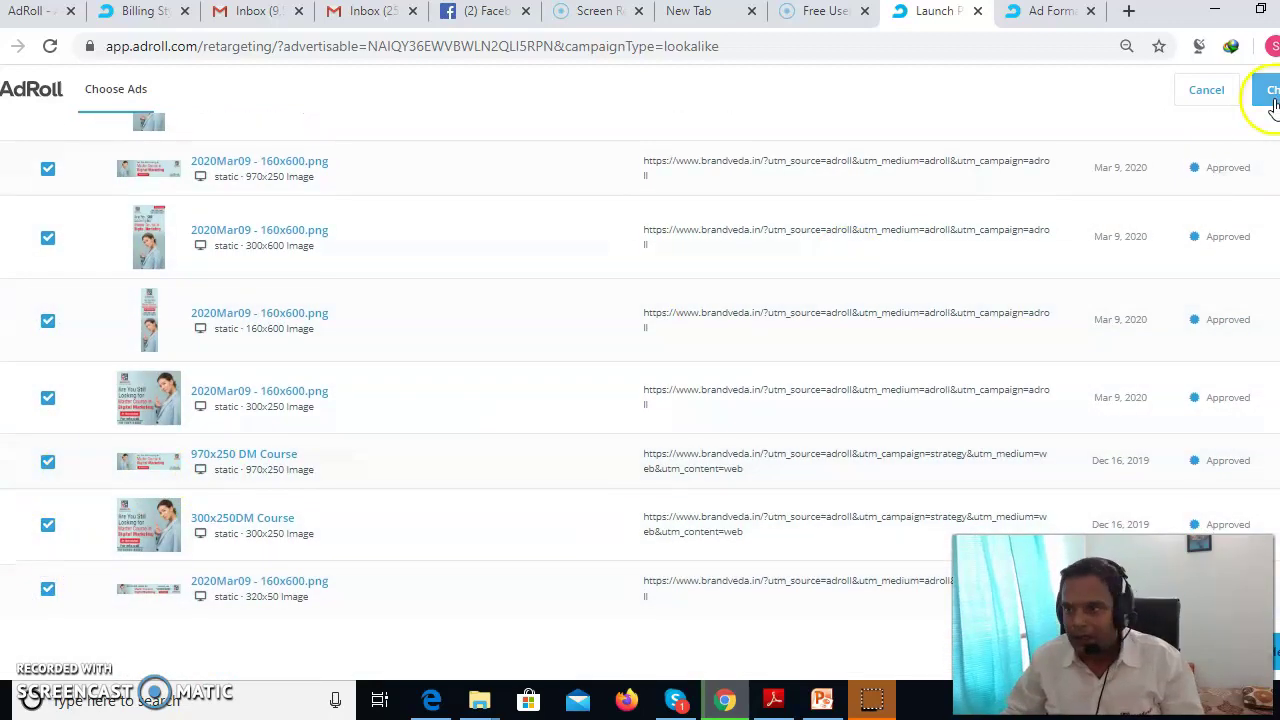
left_click(1260, 92)
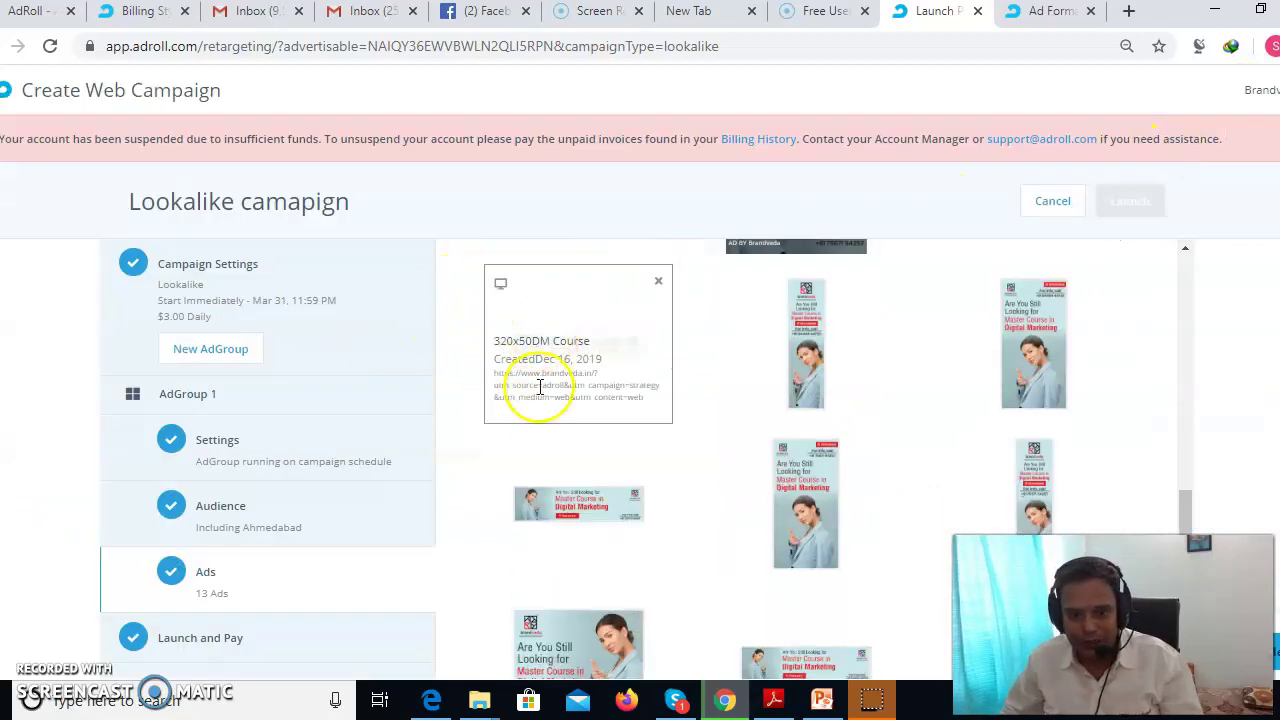
Review the ads added to AdGroup 1 and the payment, promo code and launch options in Launch and Pay.
scroll(803, 400, "down", 3)
scroll(794, 414, "up", 3)
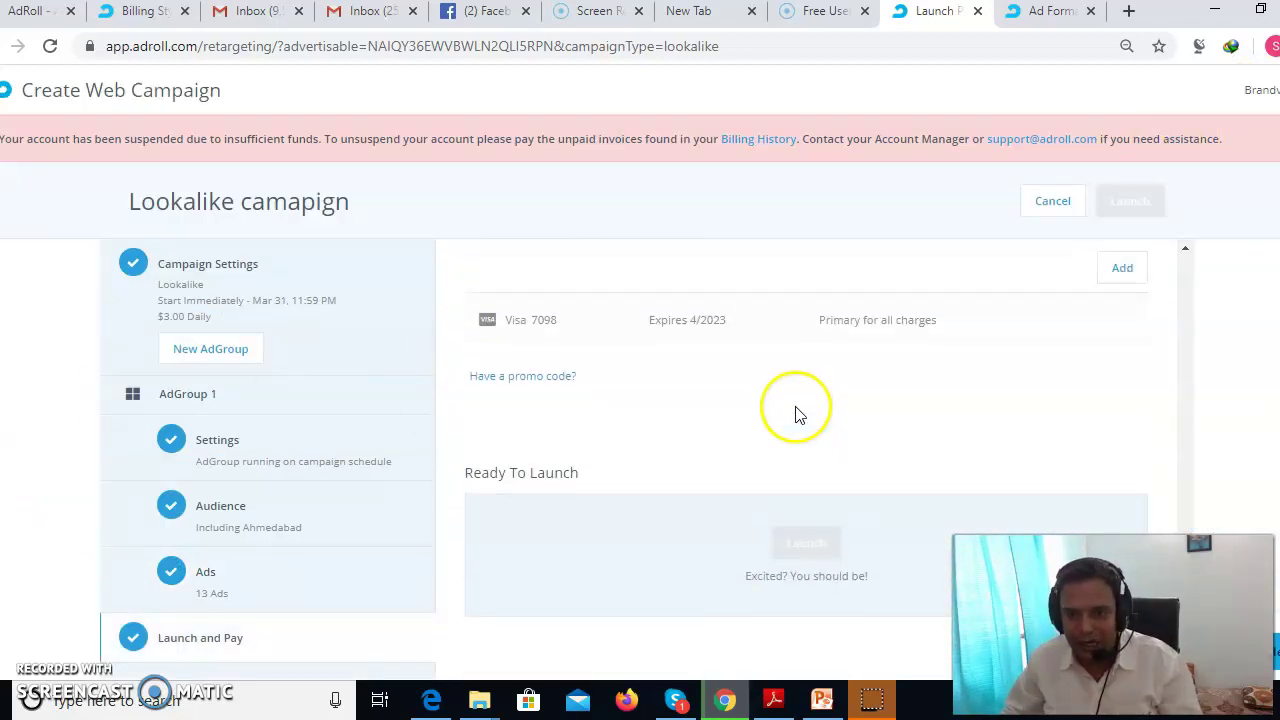
scroll(670, 420, "up", 3)
scroll(629, 480, "down", 5)
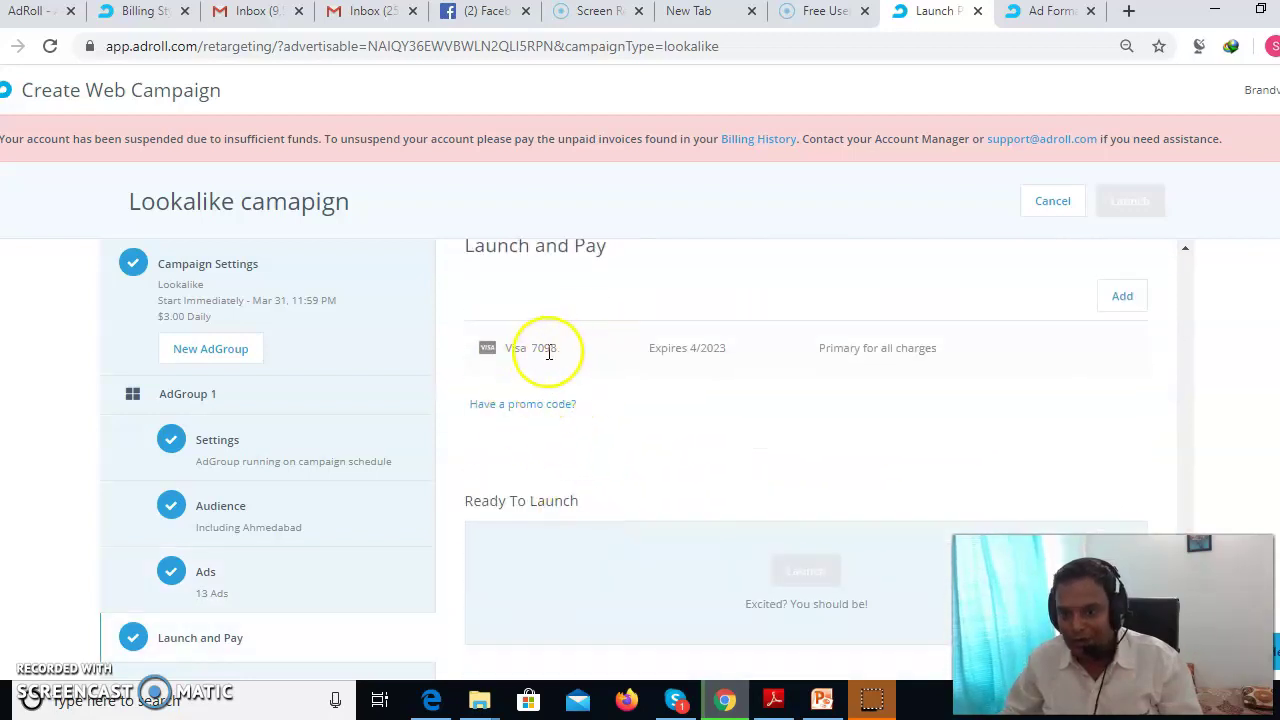
Examine the saved payment card entry and the Ready To Launch section of the lookalike campaign.
scroll(643, 357, "down", 1)
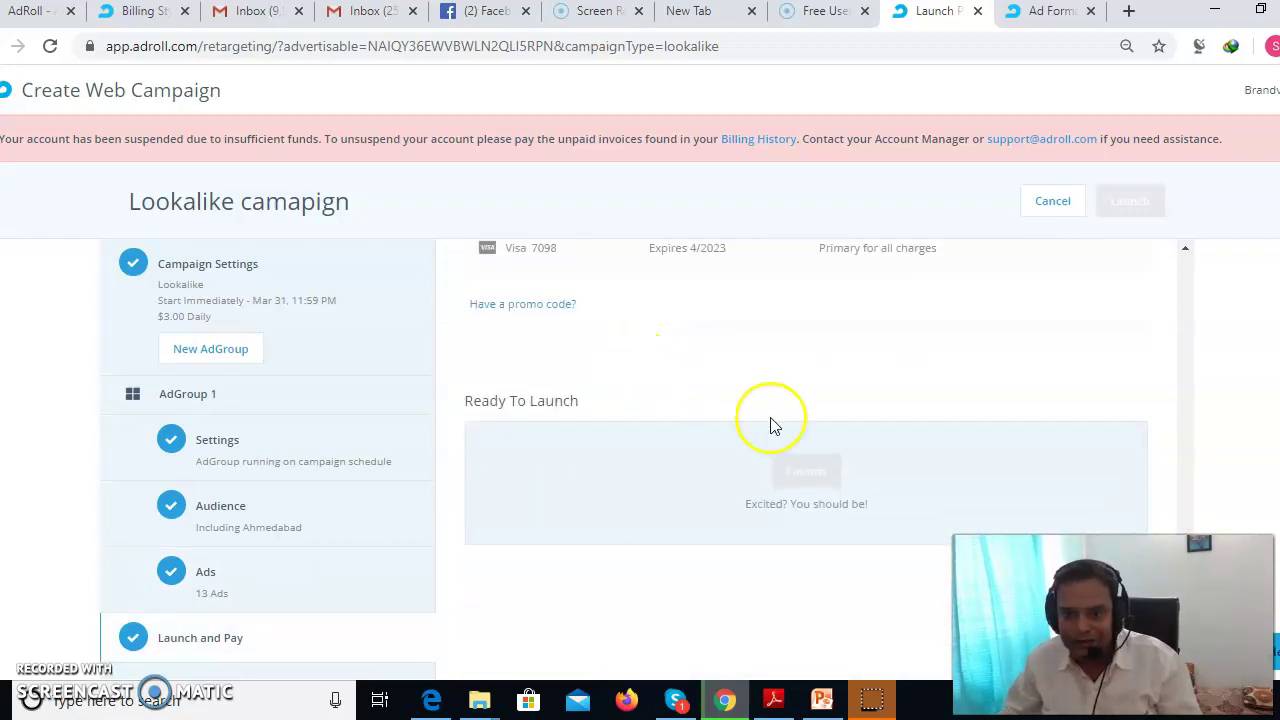
scroll(800, 390, "up", 3)
scroll(918, 378, "down", 3)
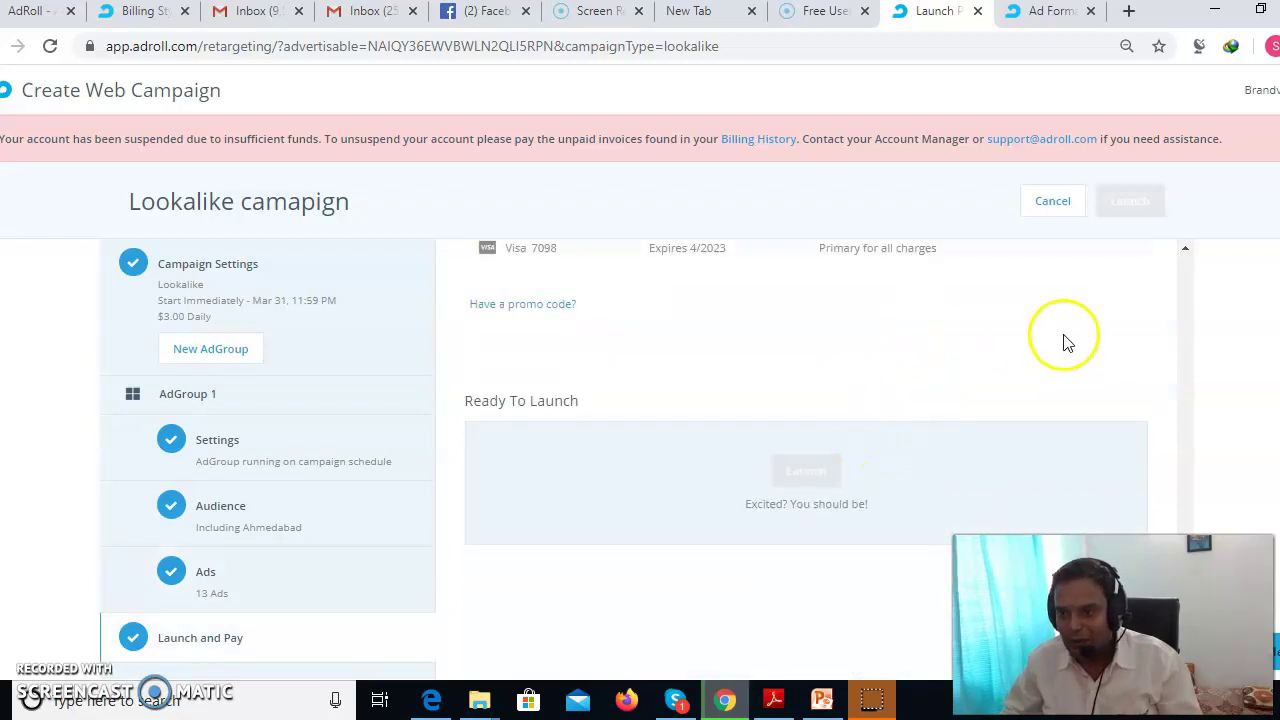
scroll(1050, 355, "up", 2)
scroll(1000, 430, "up", 1)
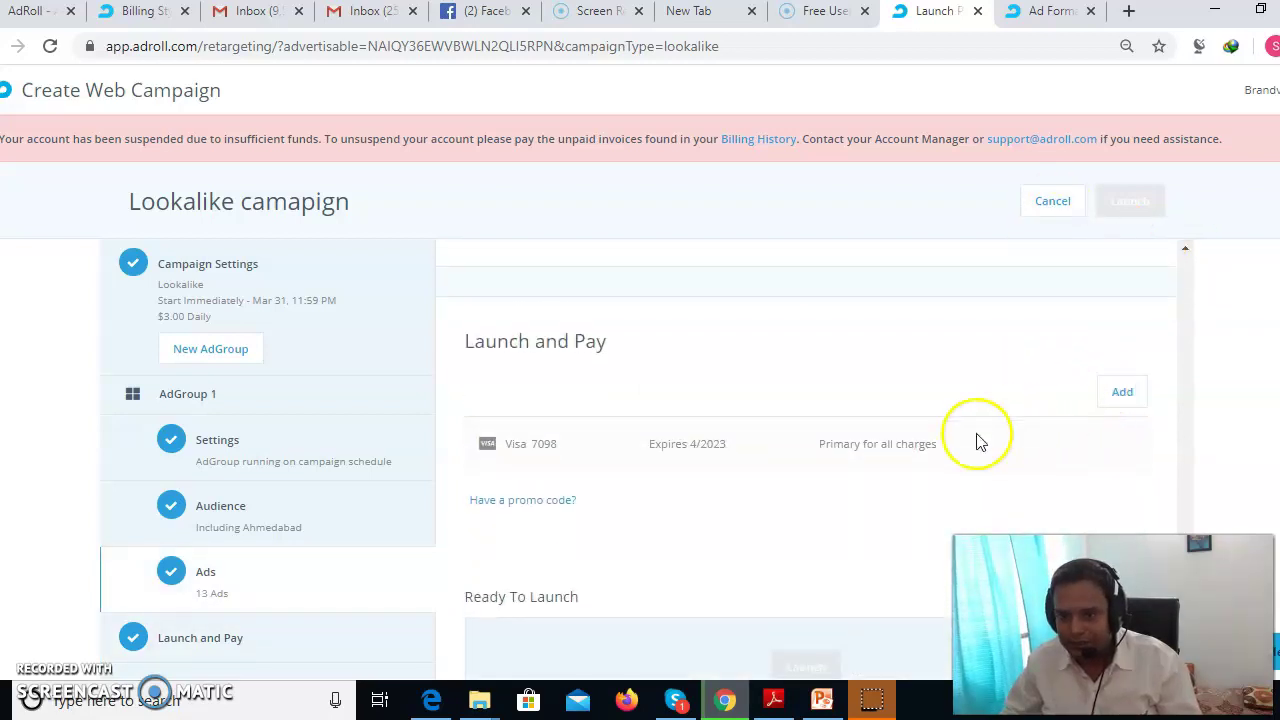
scroll(970, 460, "down", 3)
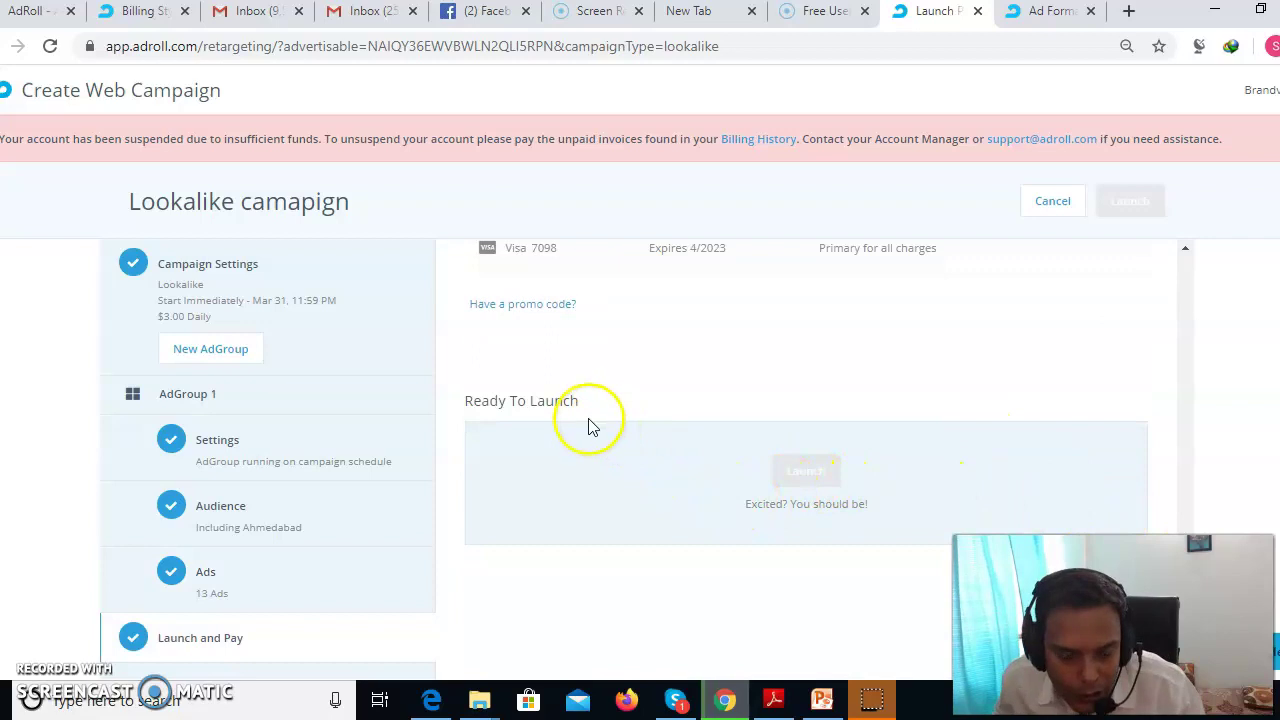
left_click(265, 632)
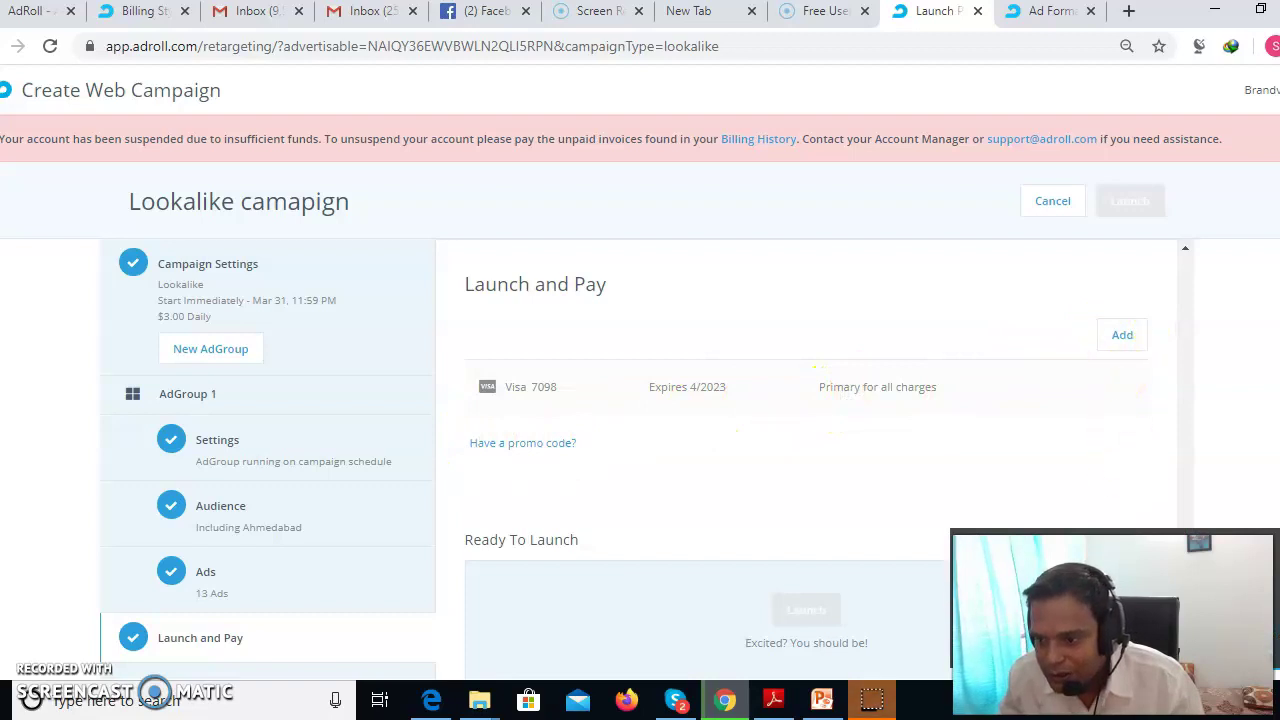
Open the form for adding a payment method, view its credit card fields and PayPal login, and close the PayPal window.
left_click(1122, 336)
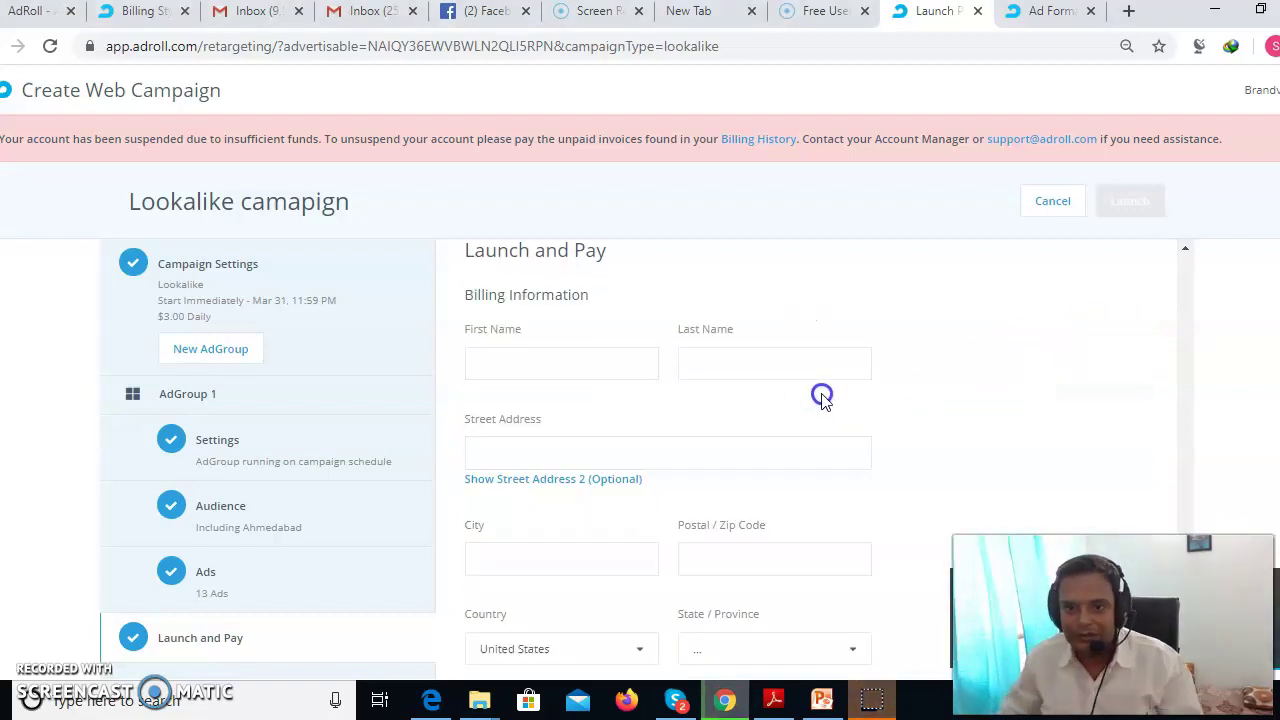
scroll(800, 410, "down", 4)
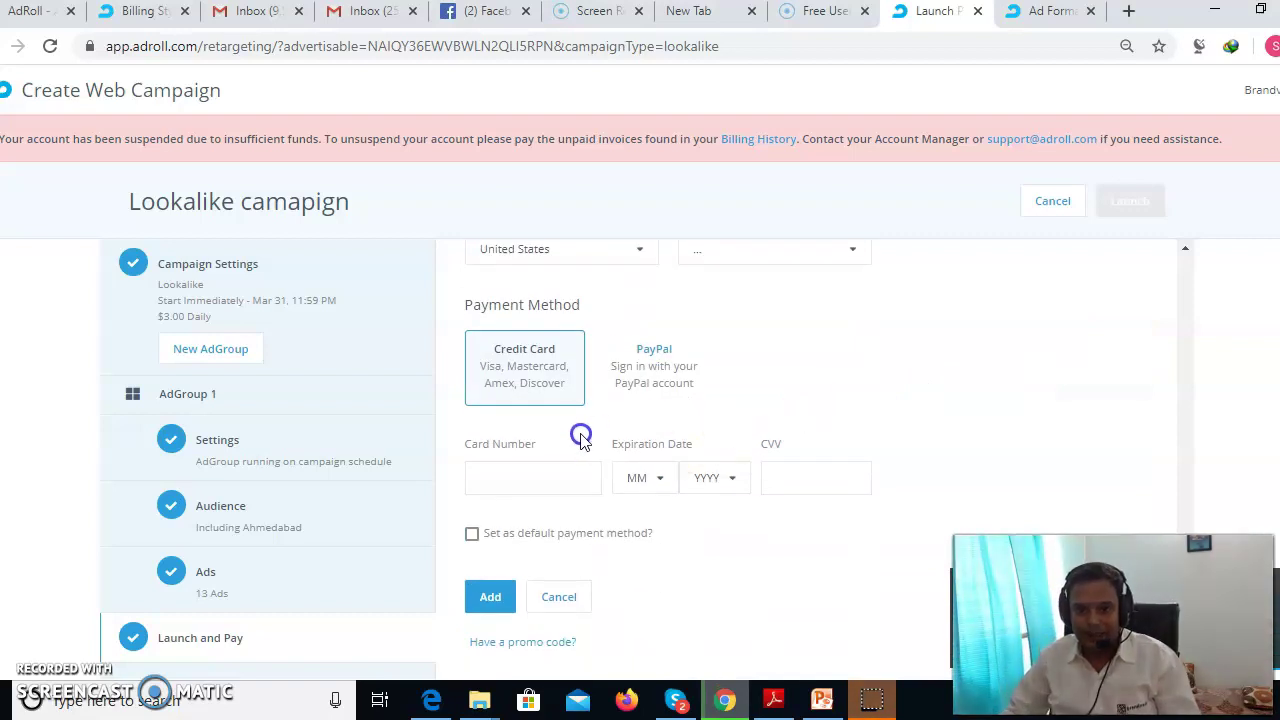
left_click(662, 370)
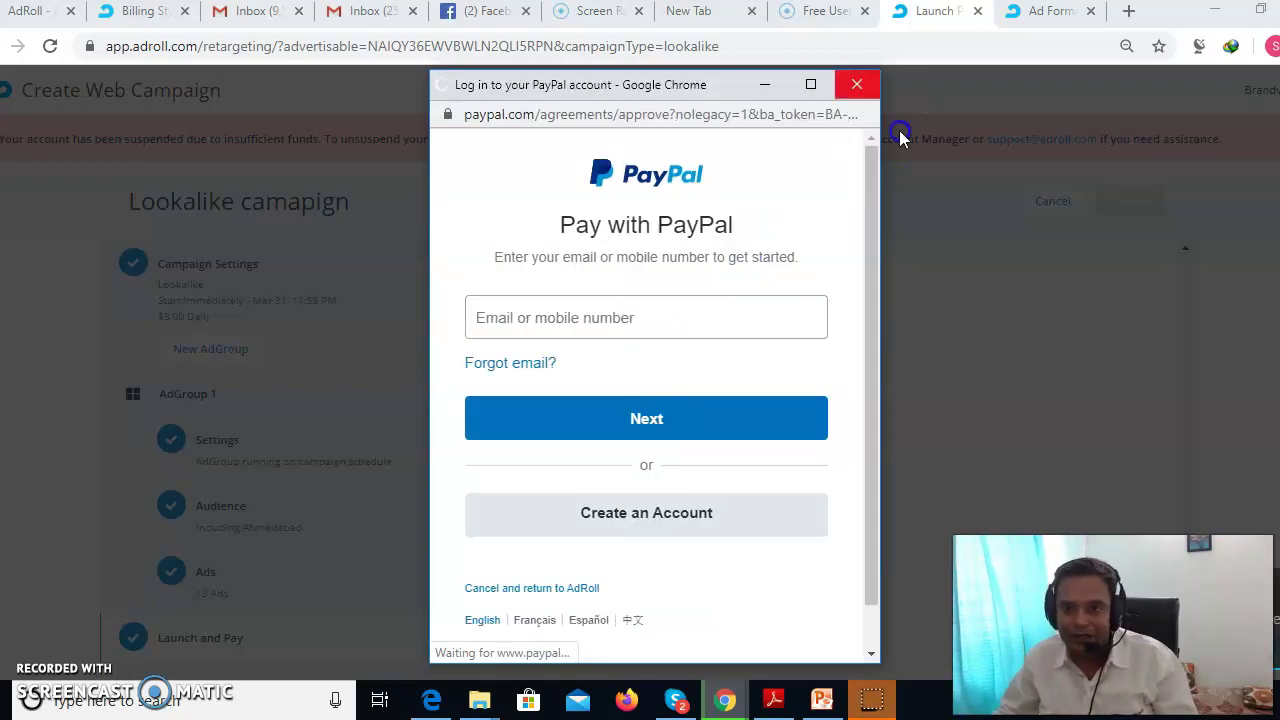
left_click(857, 84)
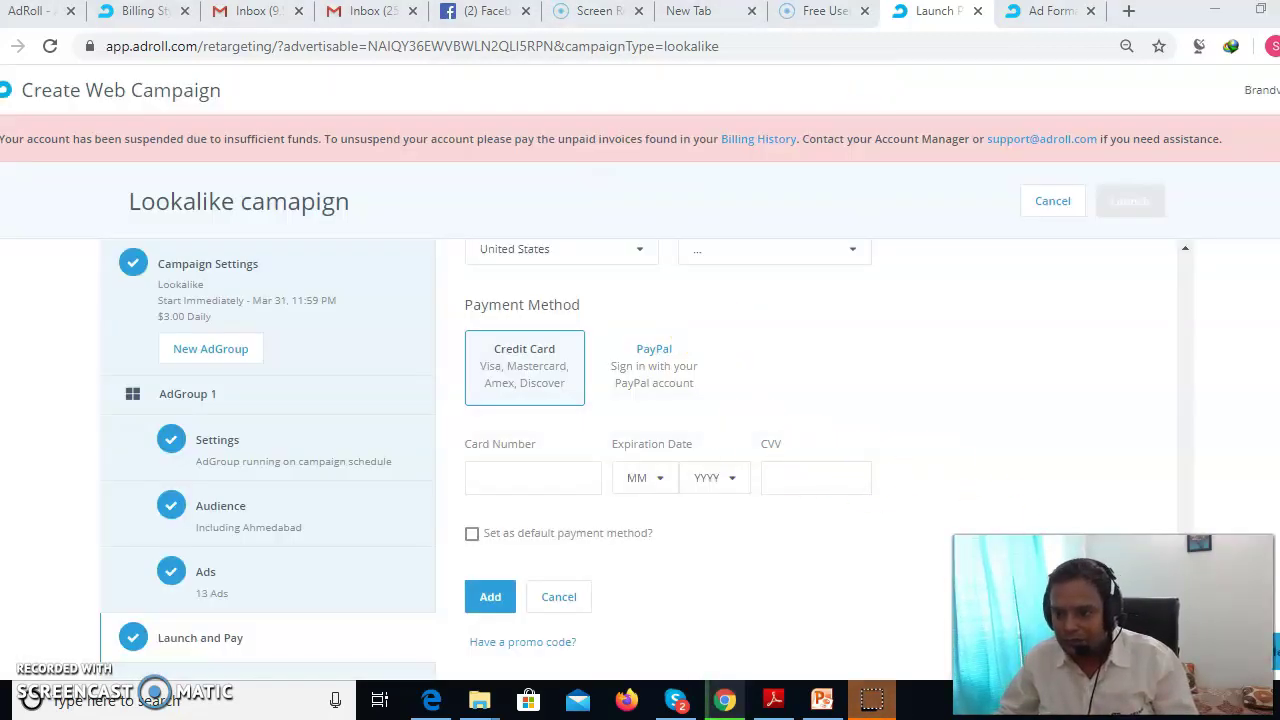
scroll(587, 515, "down", 2)
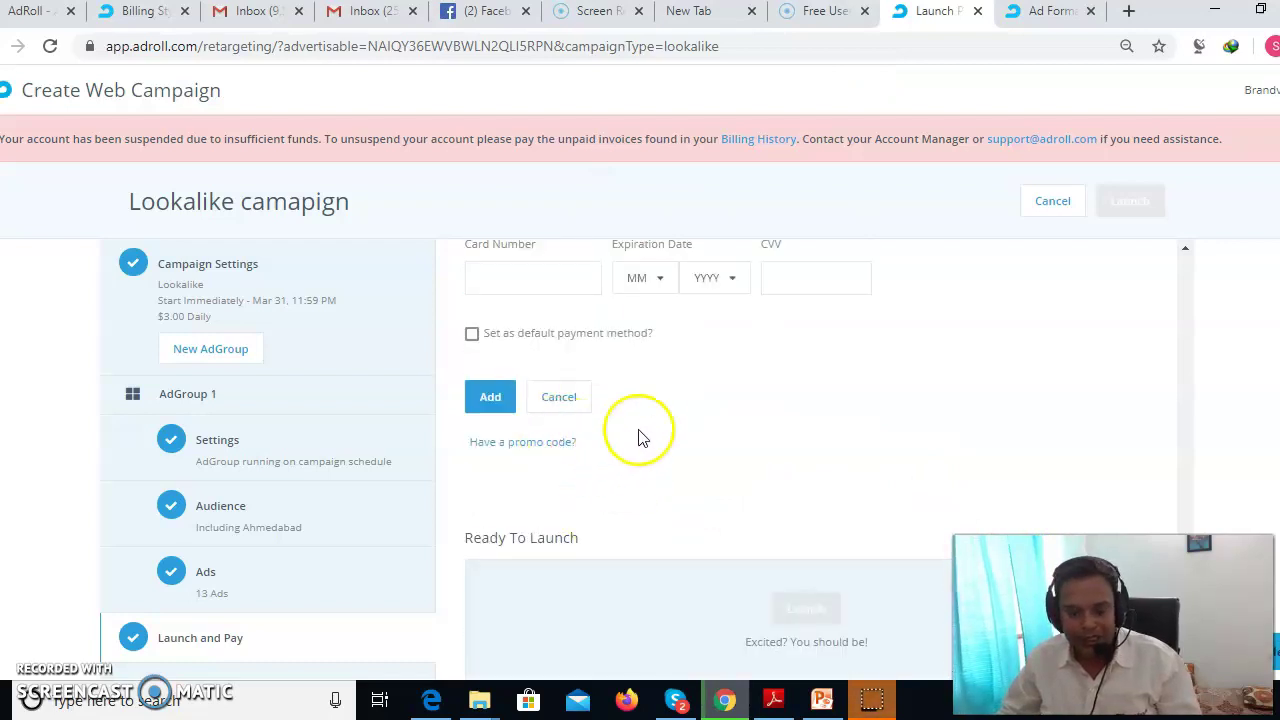
Cancel the creation of the lookalike web campaign and return to the campaigns overview.
scroll(637, 434, "up", 8)
scroll(766, 314, "up", 5)
left_click(1052, 200)
left_click(543, 218)
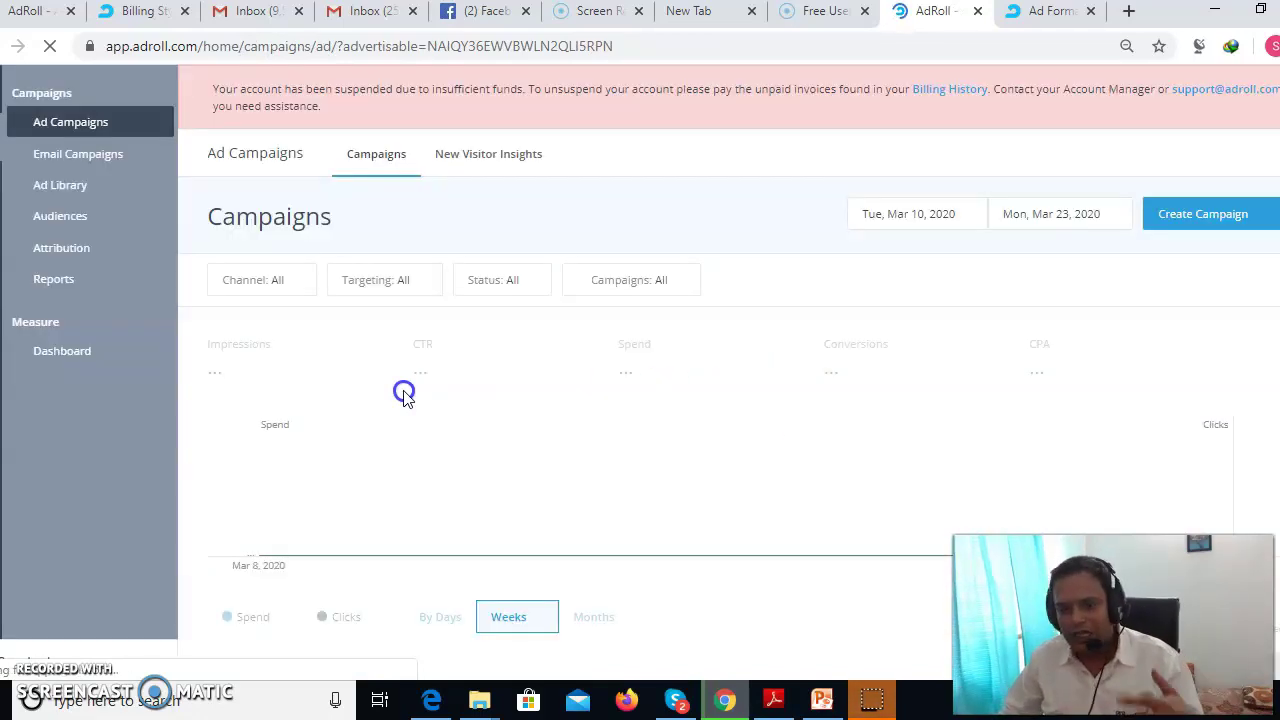
Open Reports and look over the available reports, including the actions offered for Ad Placements By Campaign.
left_click(55, 280)
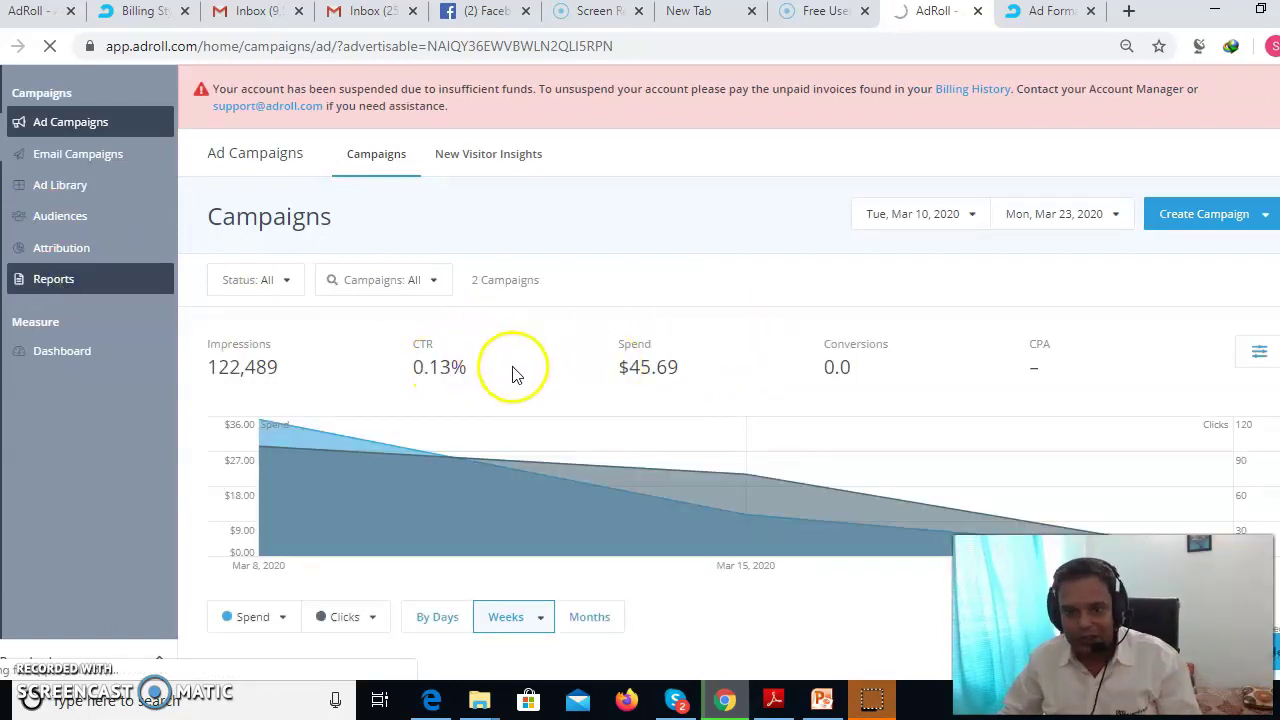
left_click_drag(217, 372, 300, 373)
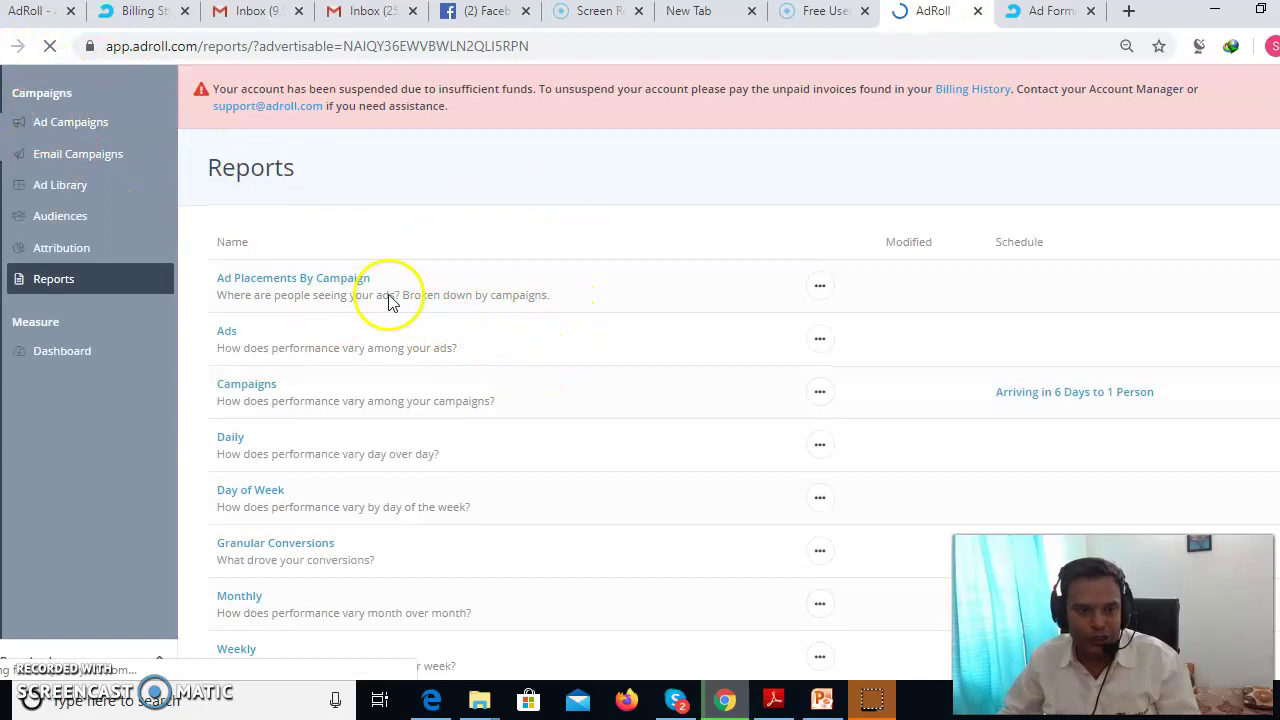
left_click(820, 288)
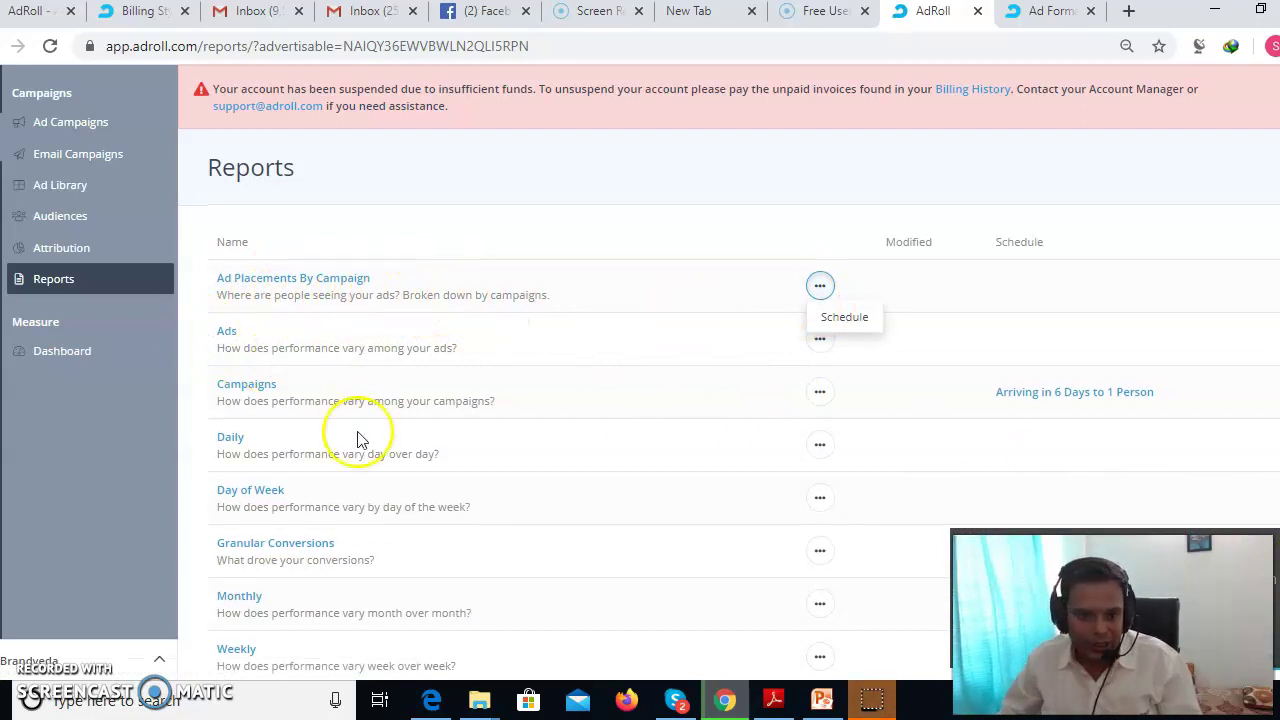
scroll(330, 470, "down", 1)
scroll(314, 486, "up", 1)
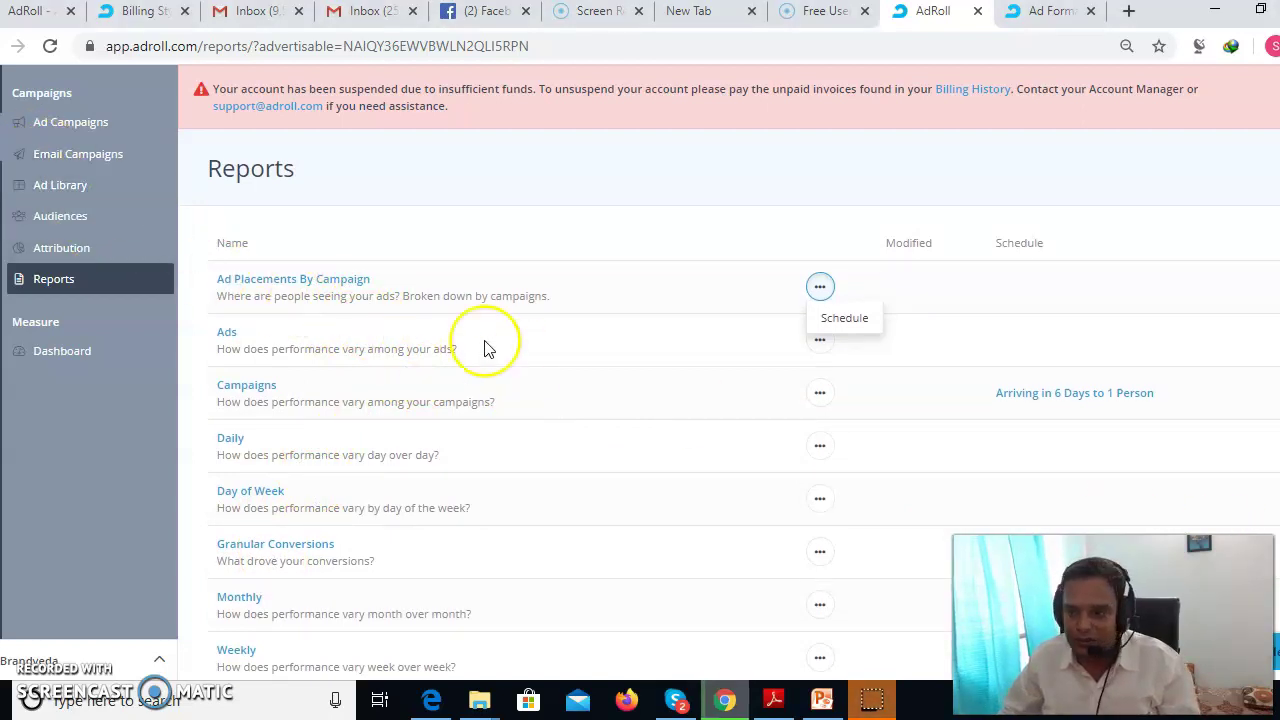
Open the "similar audience _brandveda website" ad campaign and review its performance chart and list of ads.
left_click(68, 125)
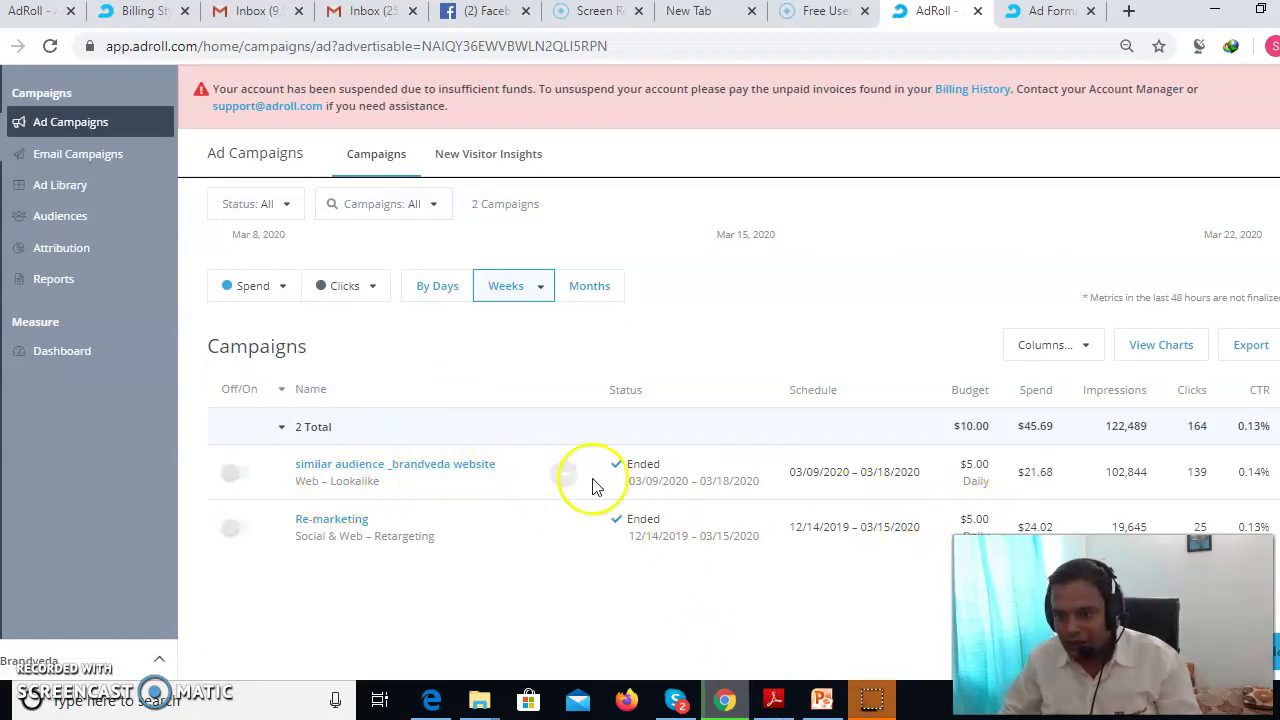
left_click(400, 466)
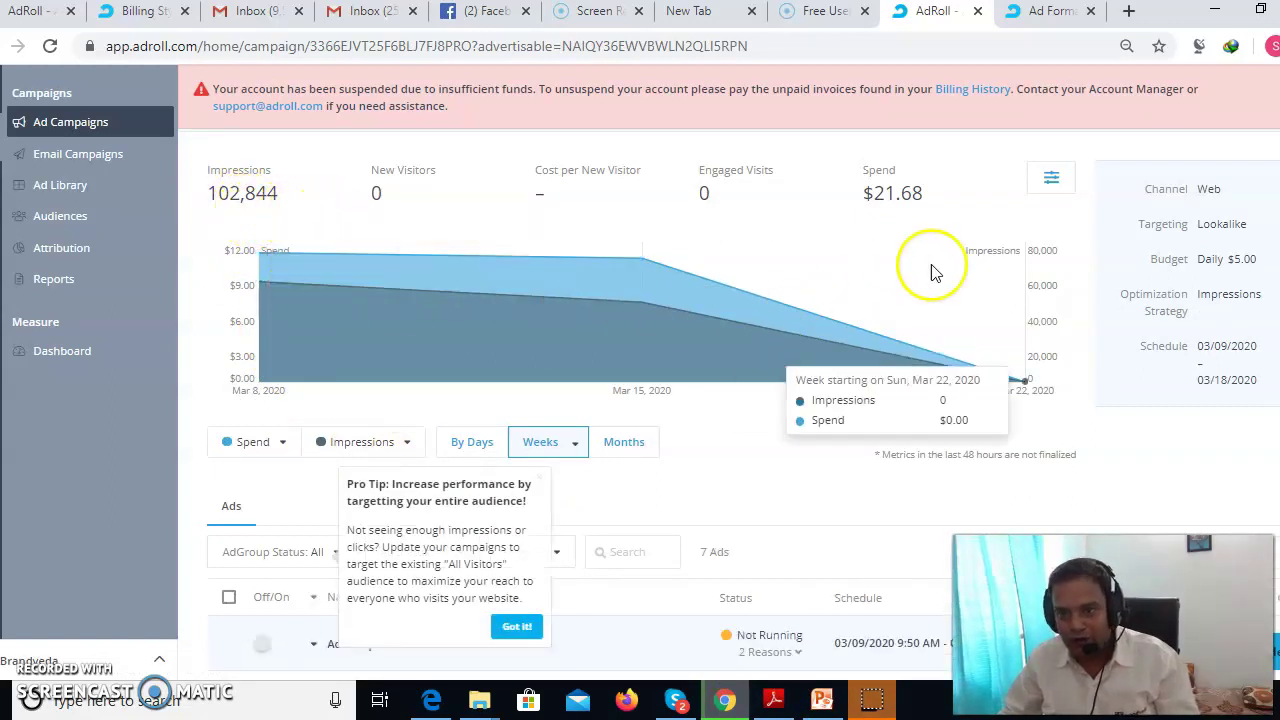
scroll(734, 514, "down", 3)
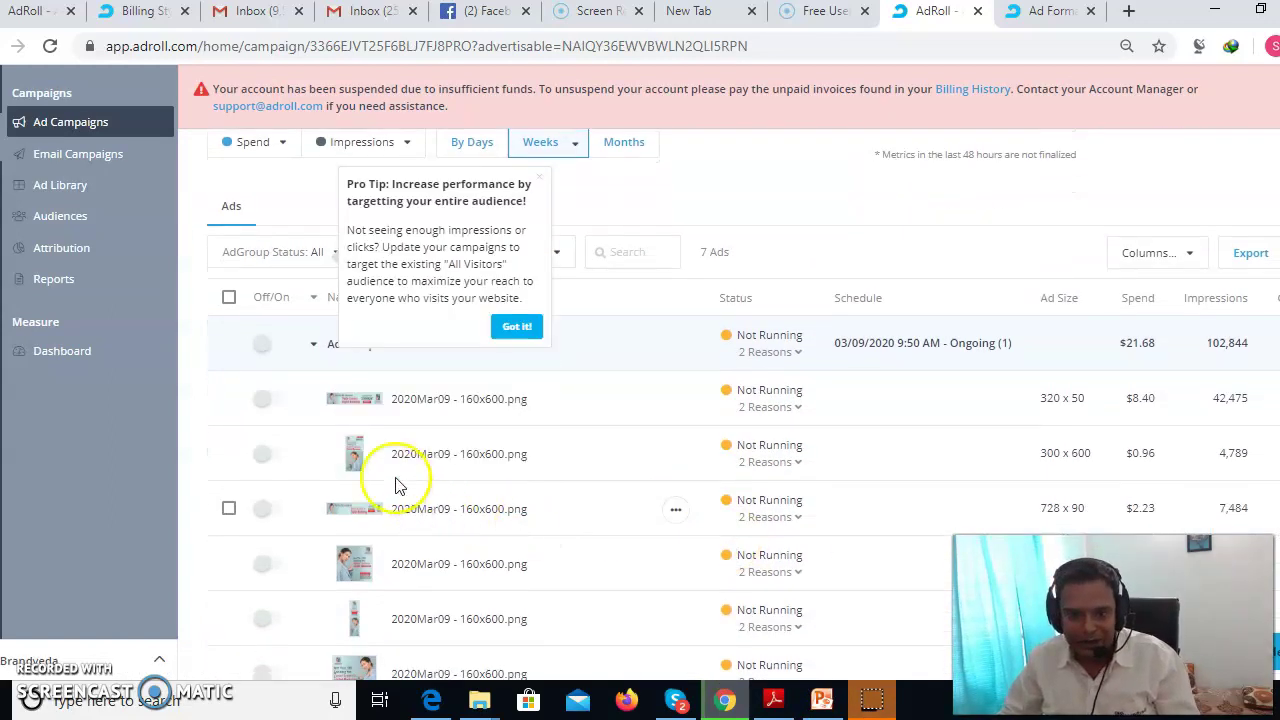
scroll(650, 455, "down", 2)
scroll(760, 440, "up", 5)
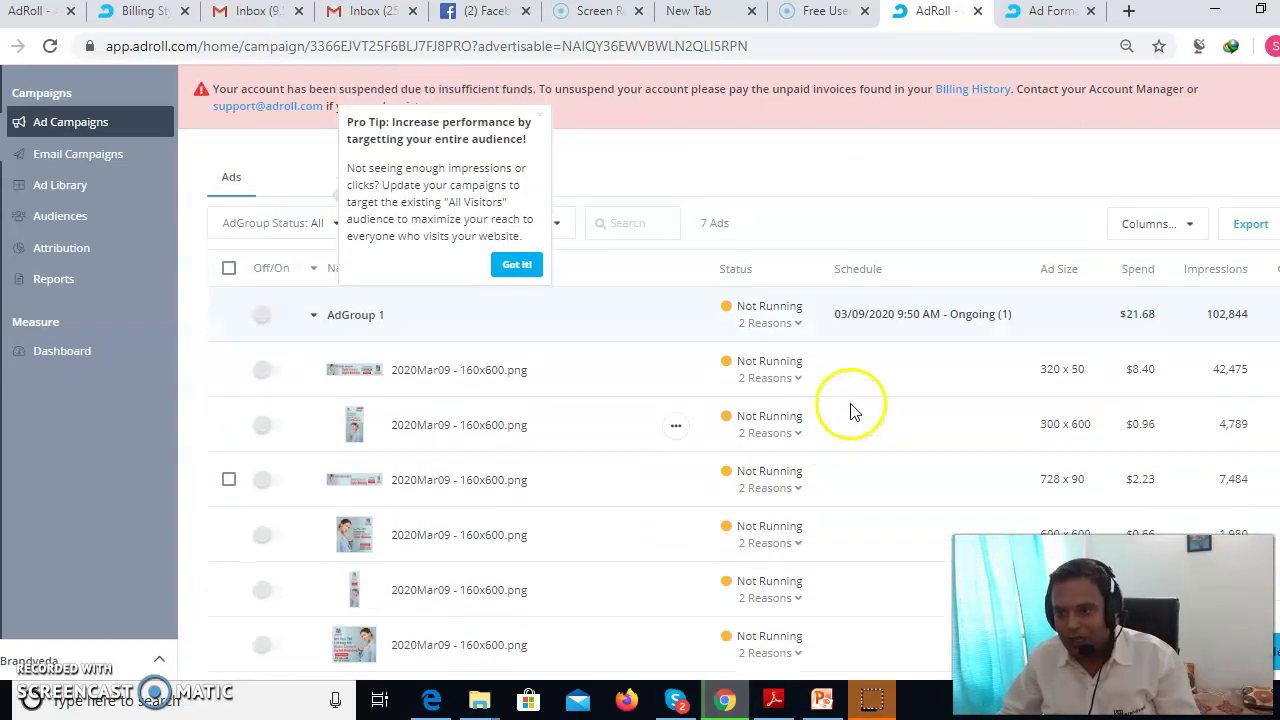
Set the campaign's reporting period to Last 14 Days and examine each ad's size, spend, impressions, clicks and CTR.
left_click(980, 164)
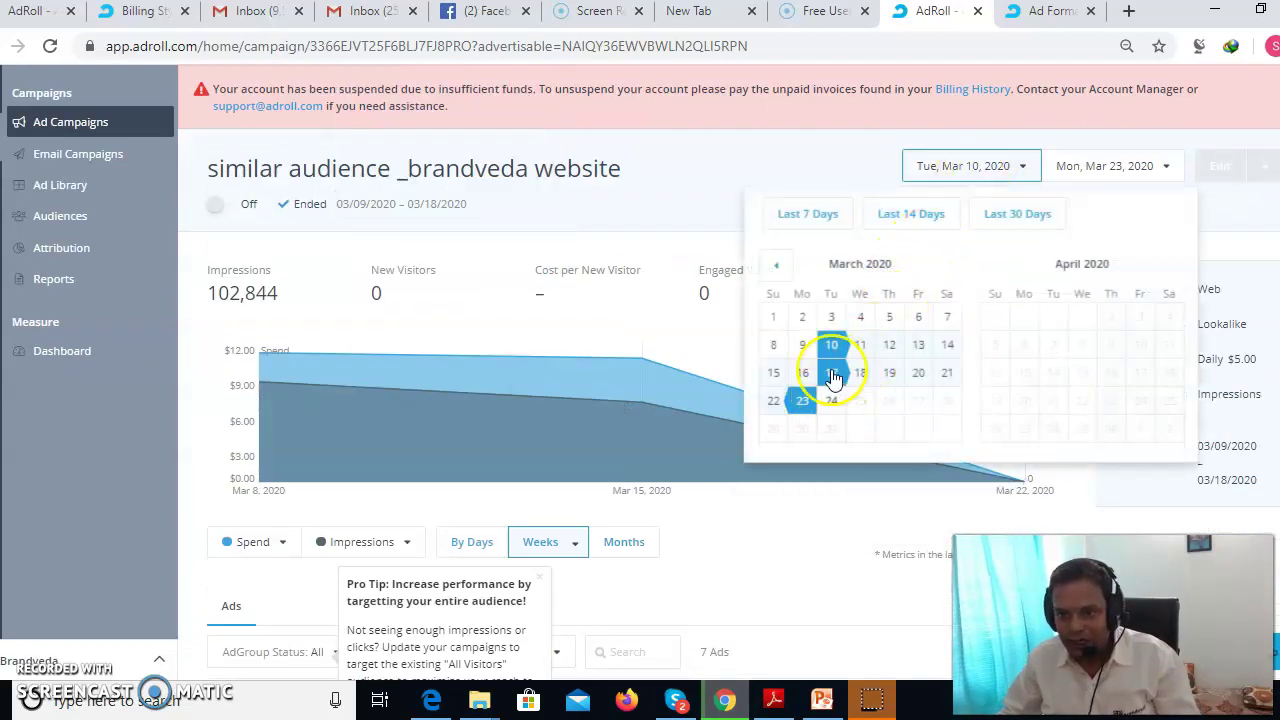
left_click(910, 214)
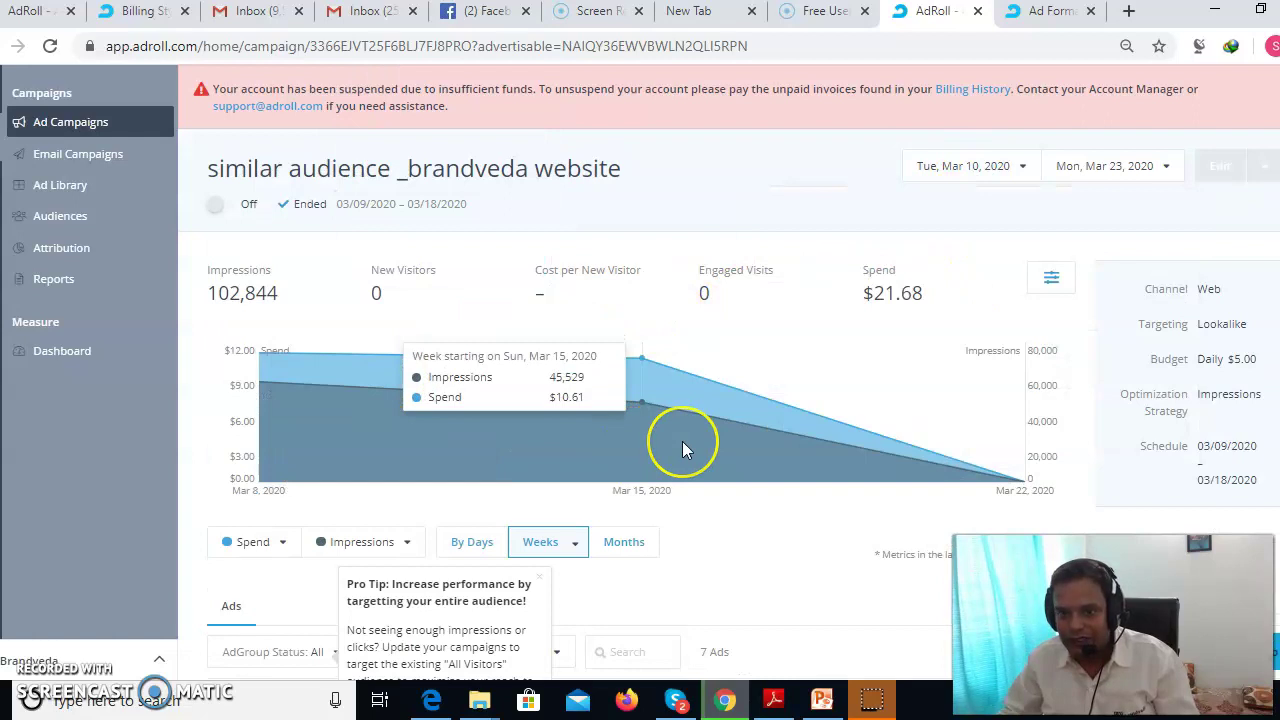
scroll(682, 444, "down", 5)
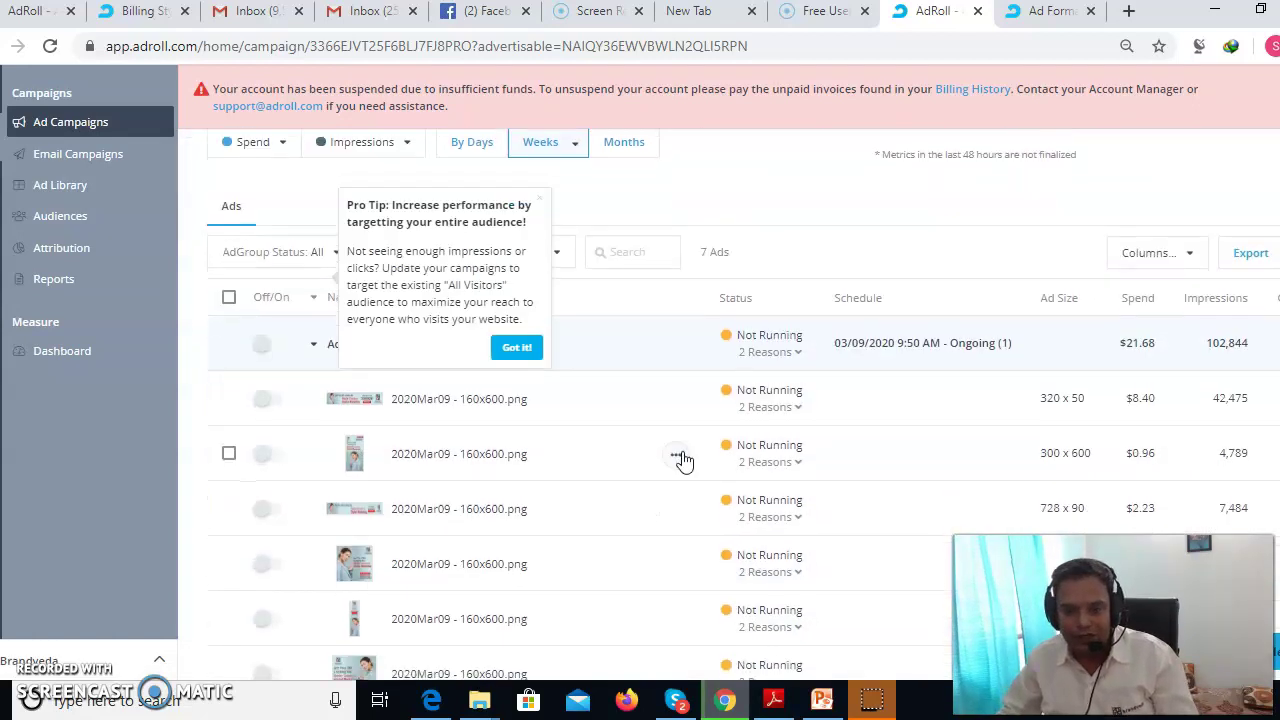
scroll(795, 430, "down", 1)
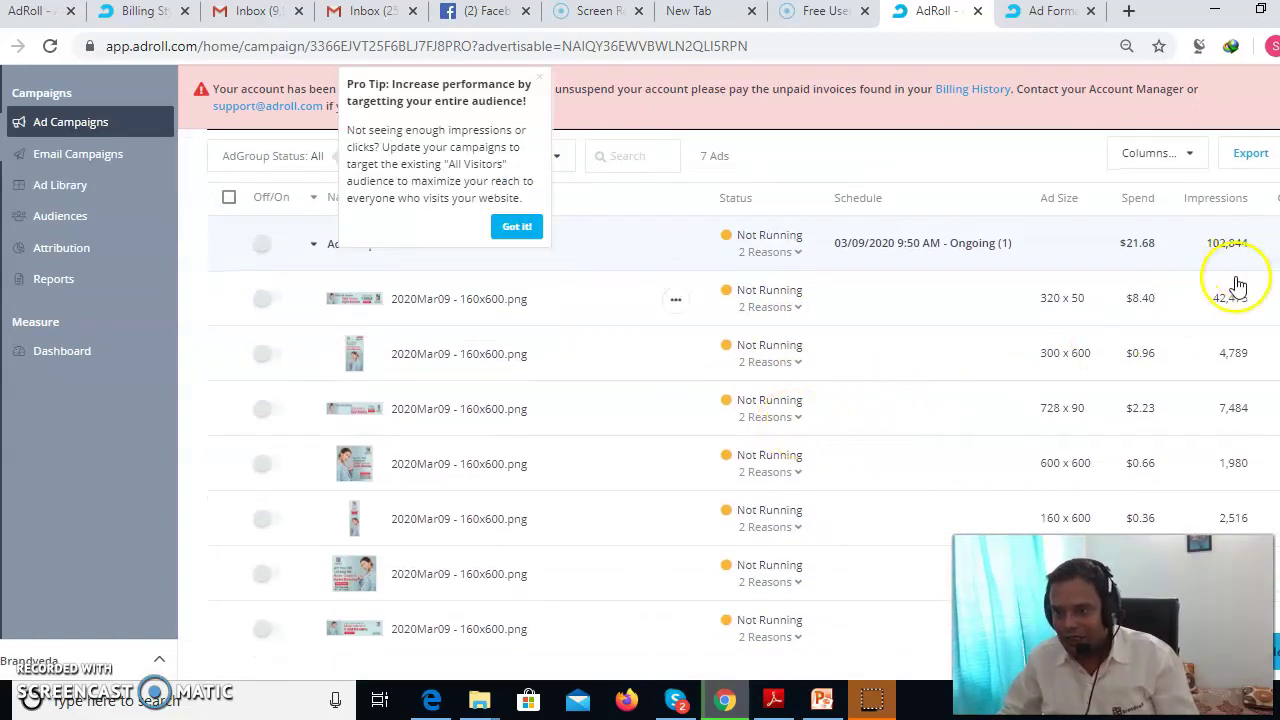
scroll(1231, 417, "down", 3)
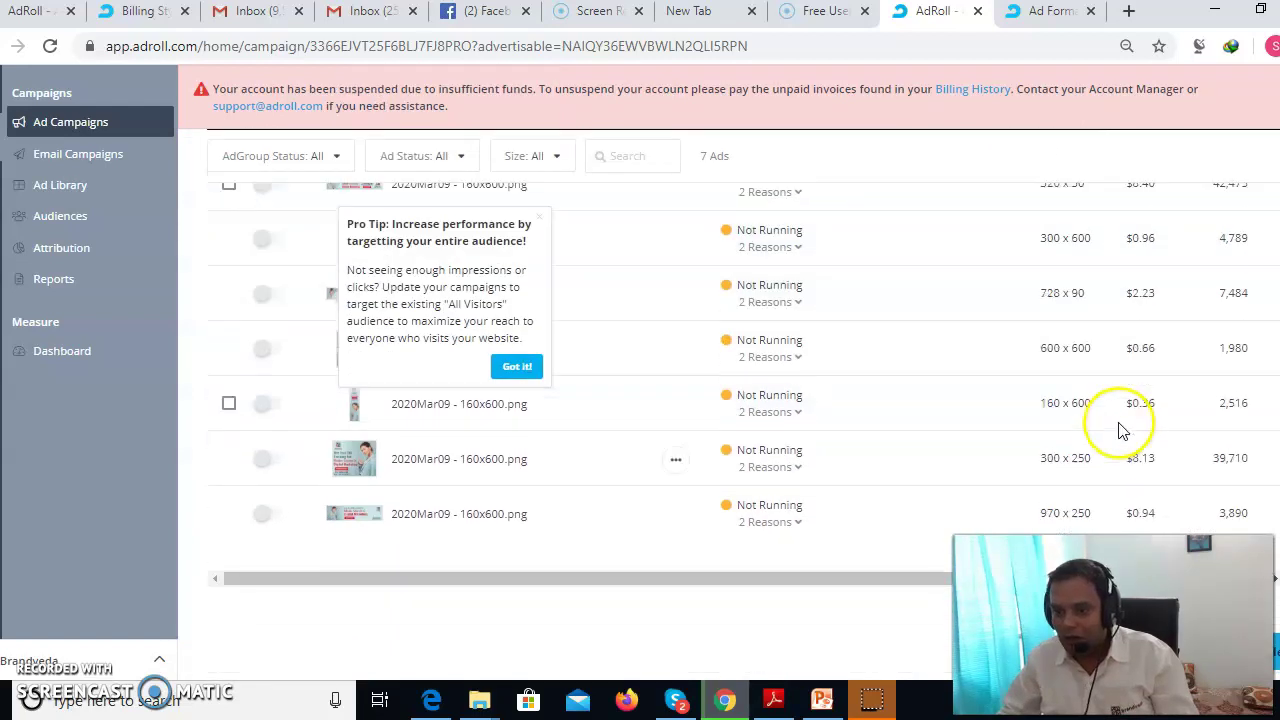
left_click_drag(855, 578, 947, 578)
scroll(1180, 380, "up", 3)
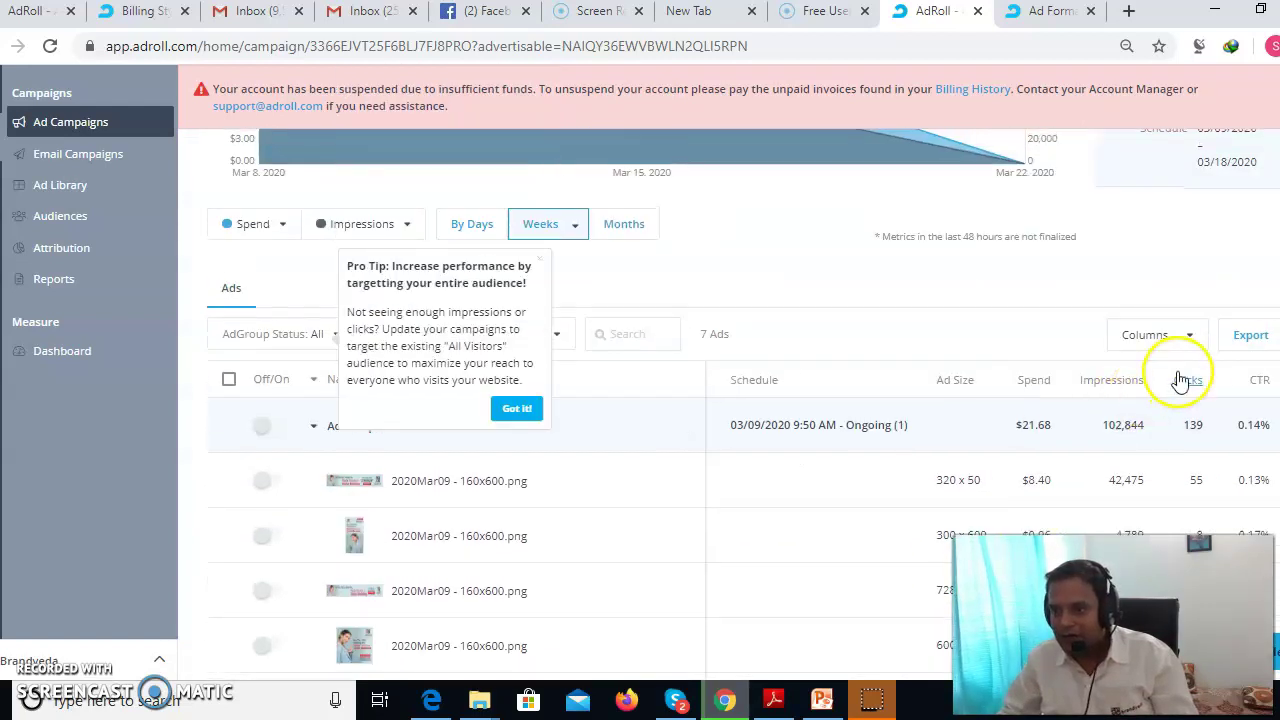
scroll(1185, 375, "down", 2)
scroll(1214, 366, "down", 2)
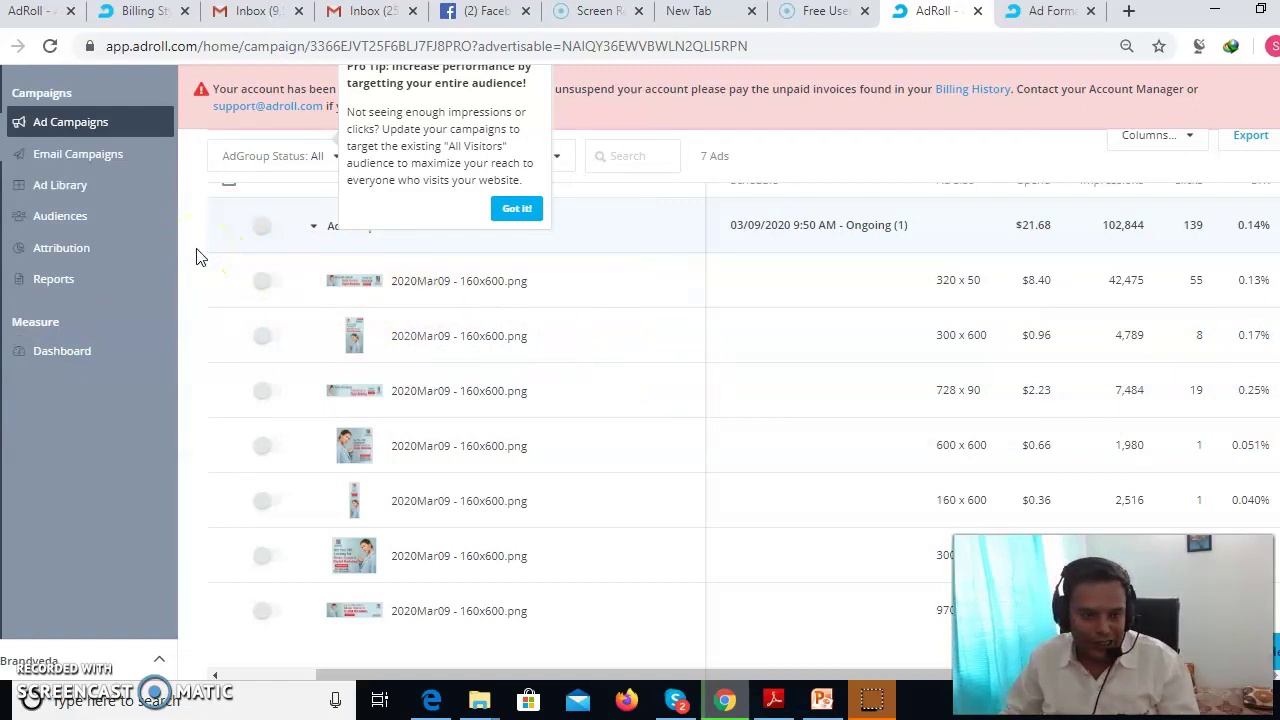
Start a new campaign in Email Campaigns and page through the email retargeting introduction to its third slide.
left_click(80, 154)
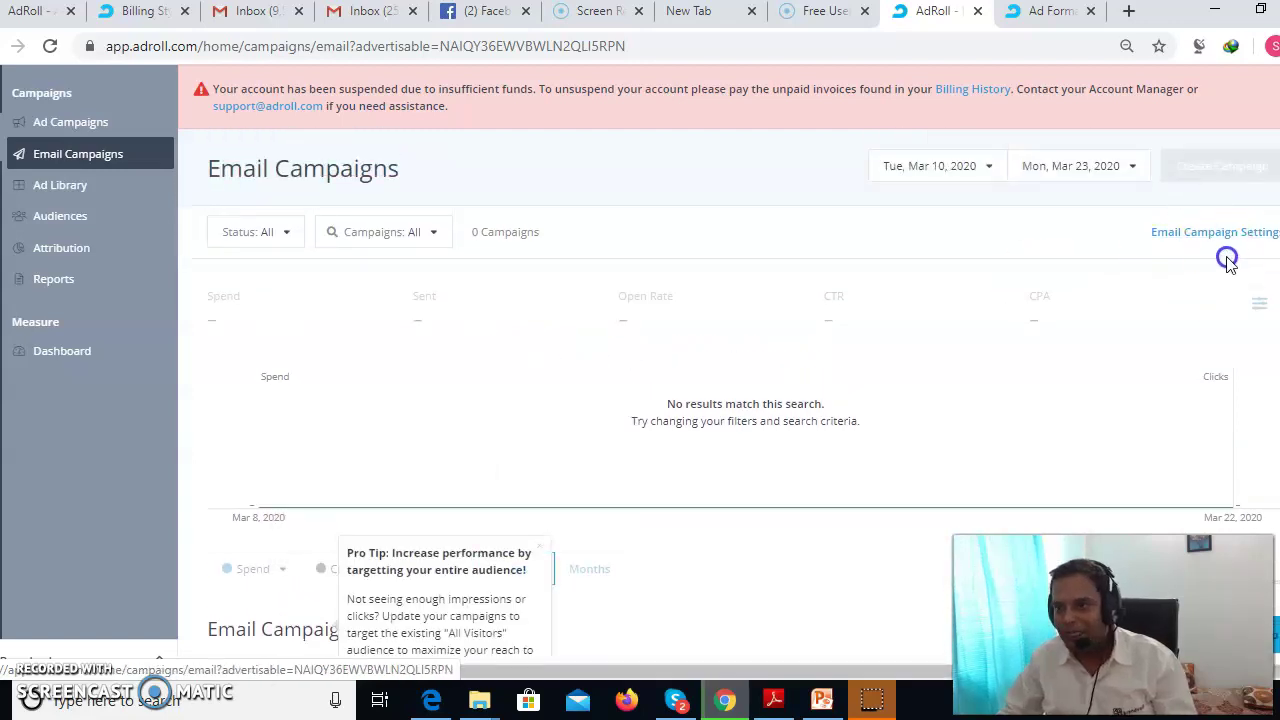
left_click(1220, 167)
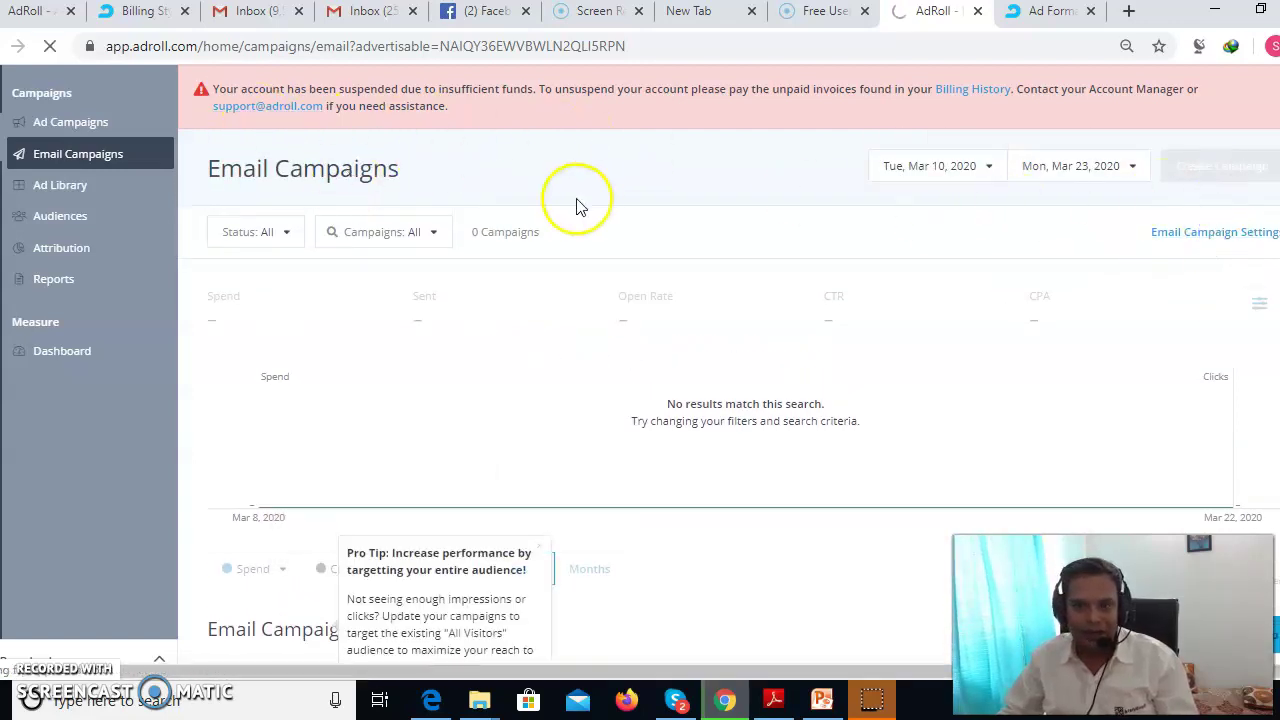
left_click(45, 122)
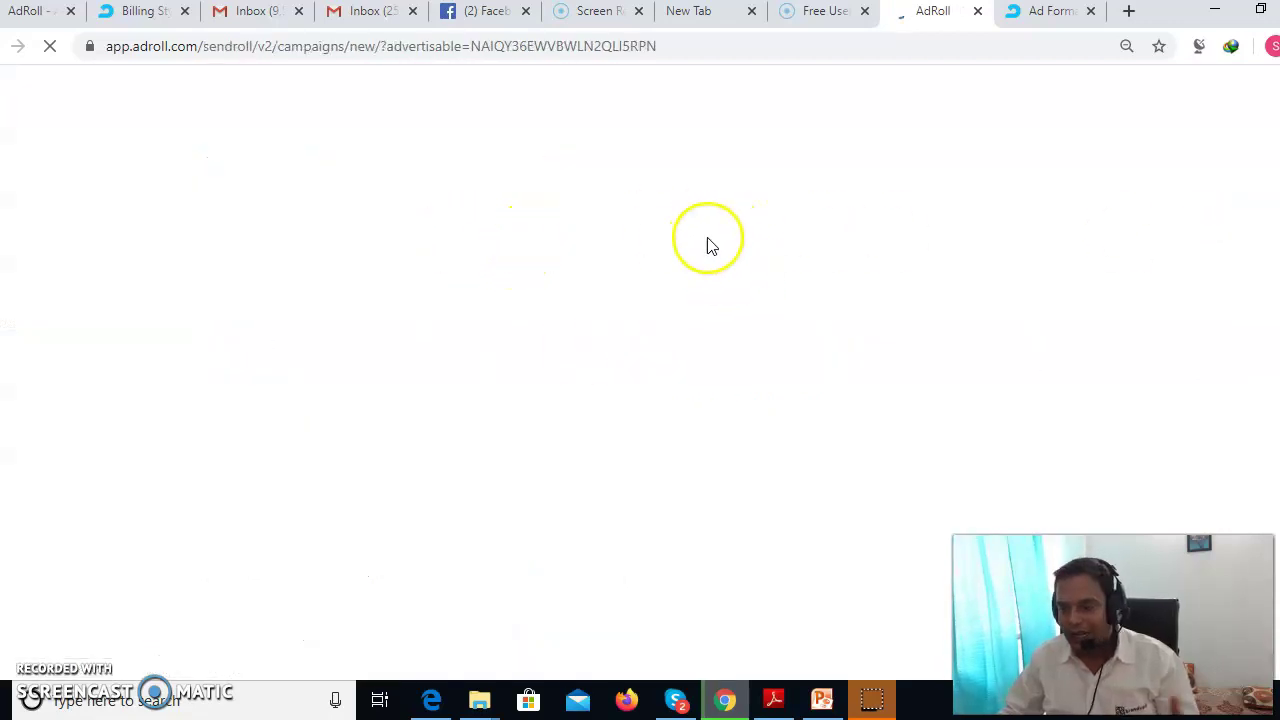
left_click(843, 12)
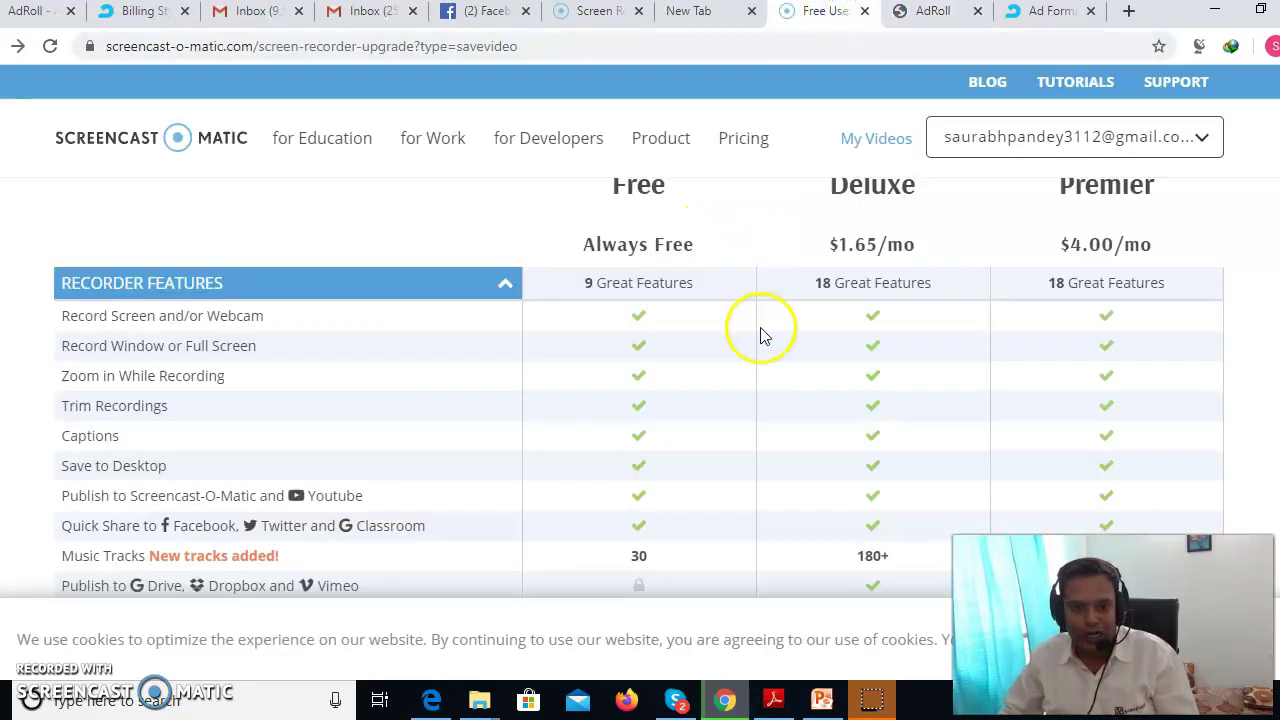
left_click(920, 12)
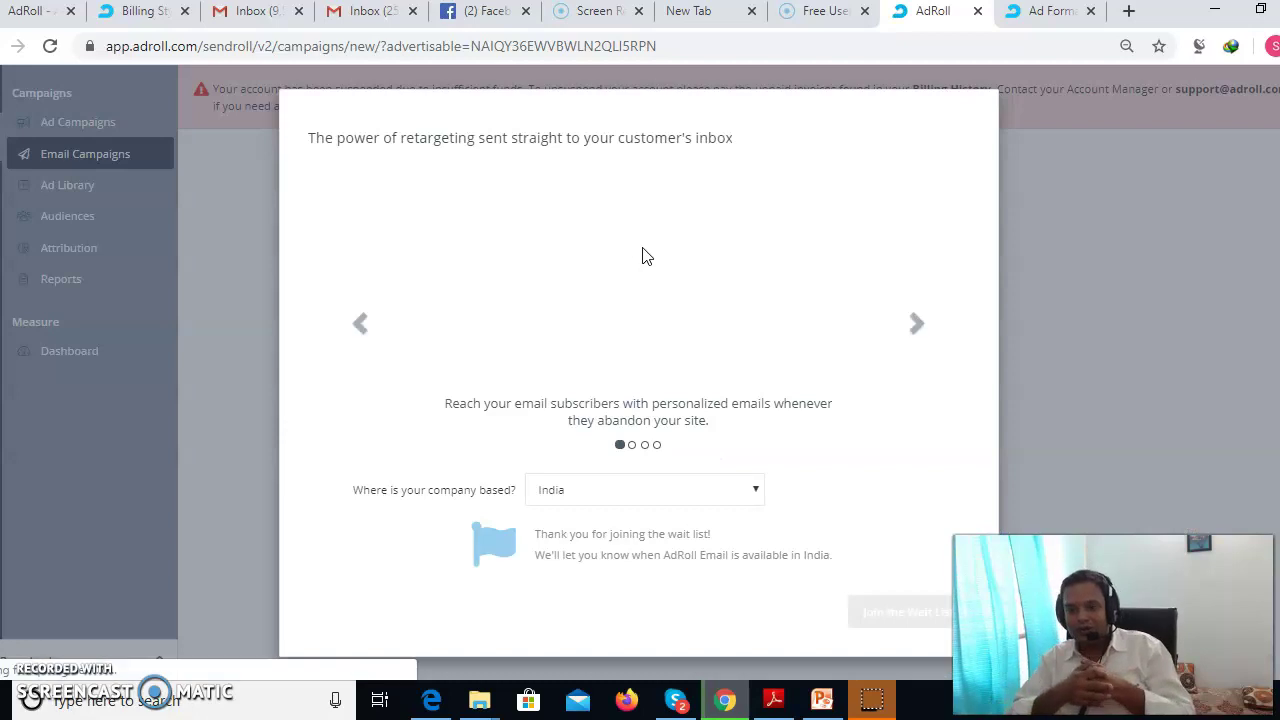
left_click(918, 327)
left_click(918, 327)
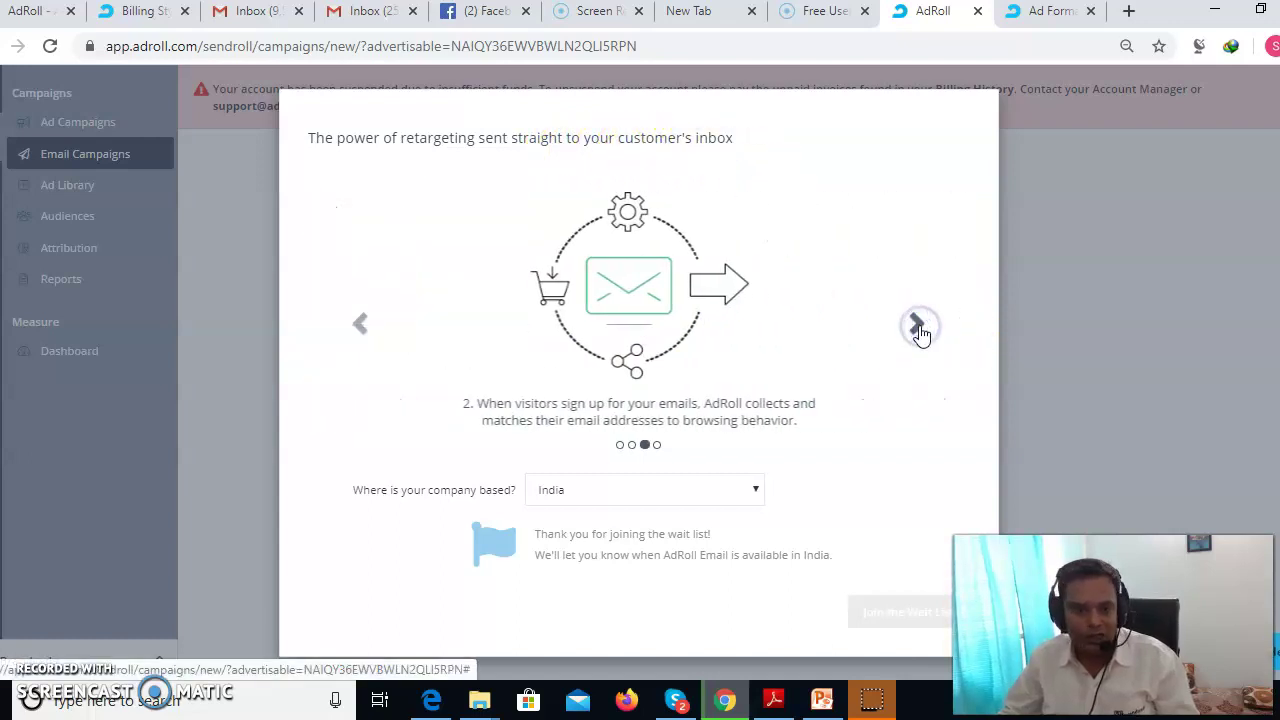